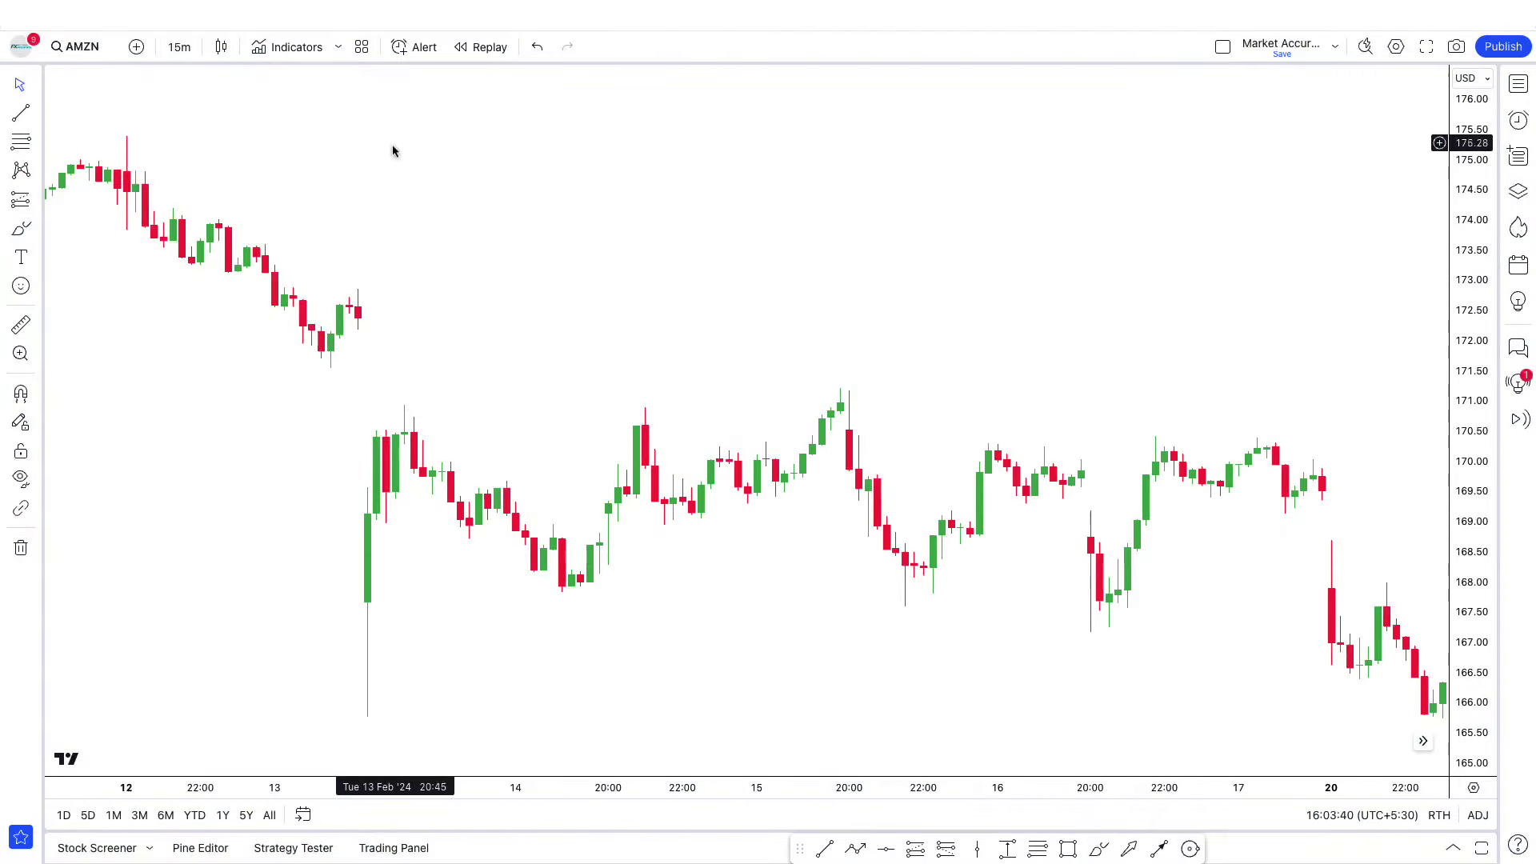
Step: Apply the community Chandelier Exit ZLSMA Strategy to the AMZN 15-minute chart and view earlier bars
left_click(296, 47)
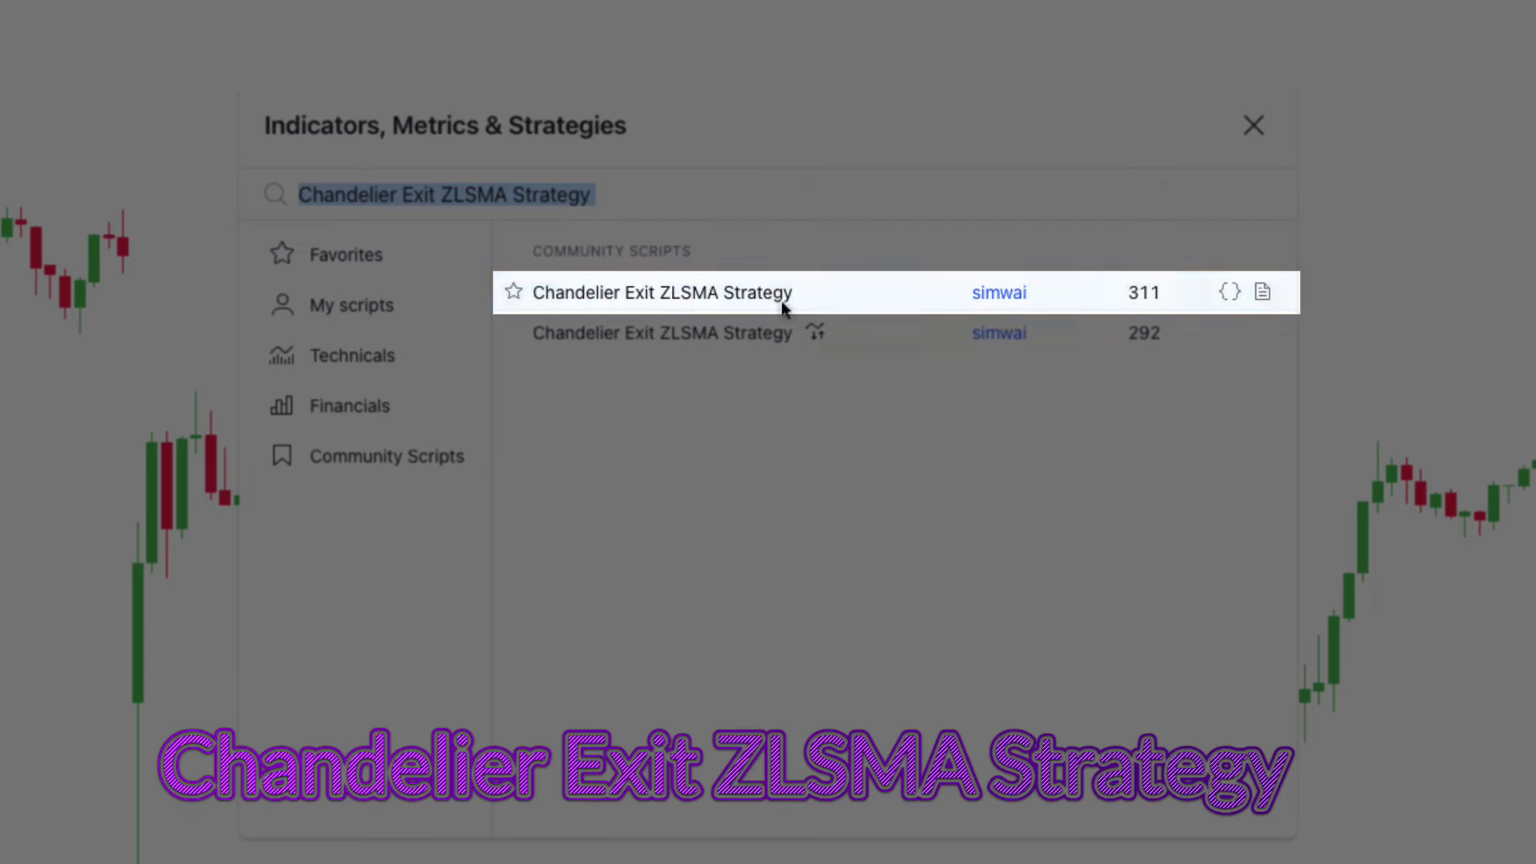
left_click(1057, 311)
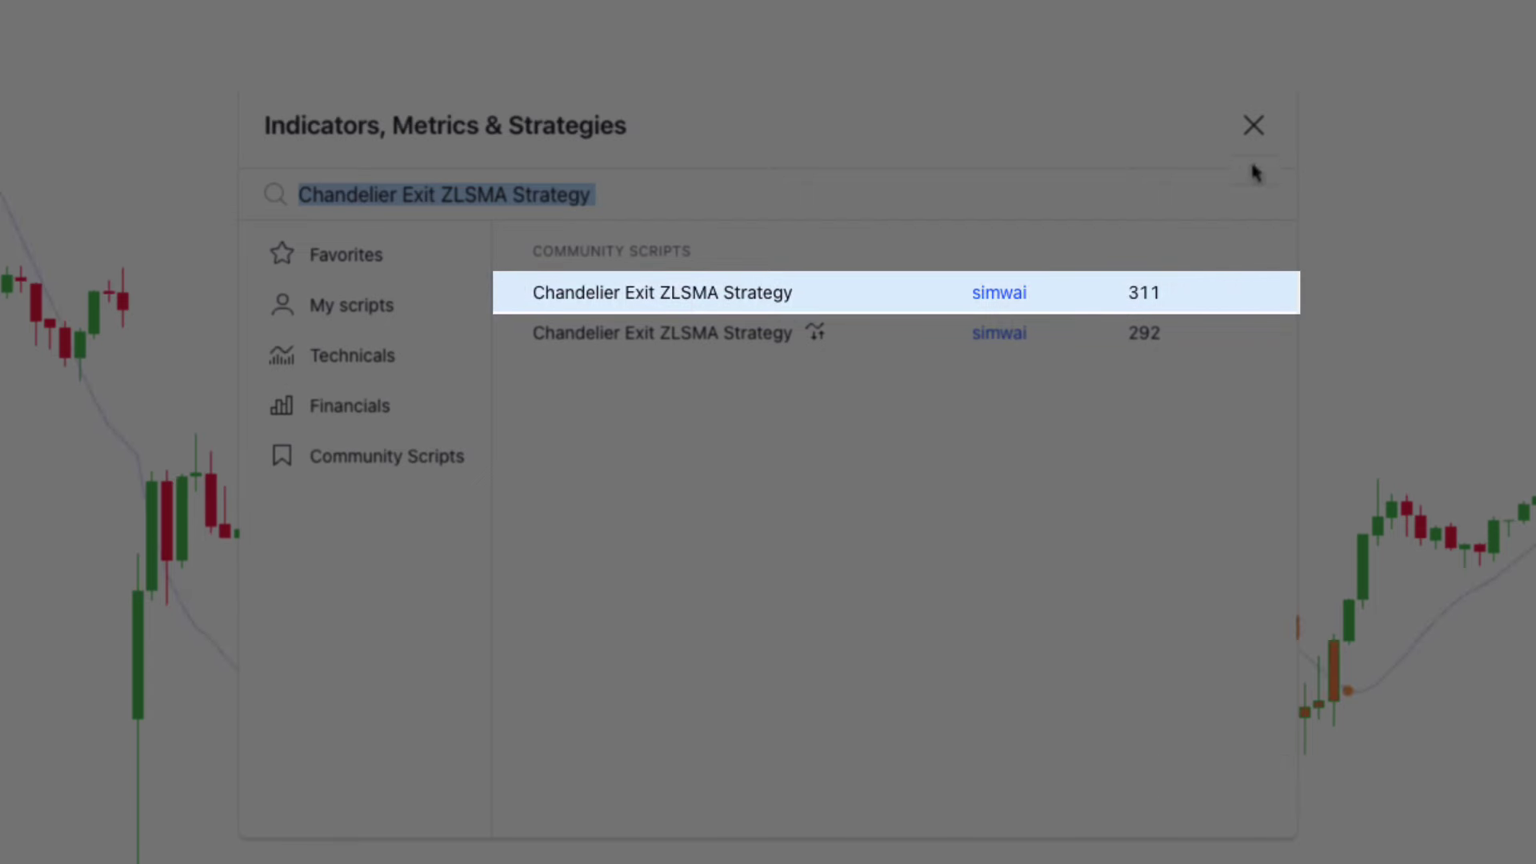
left_click(1253, 126)
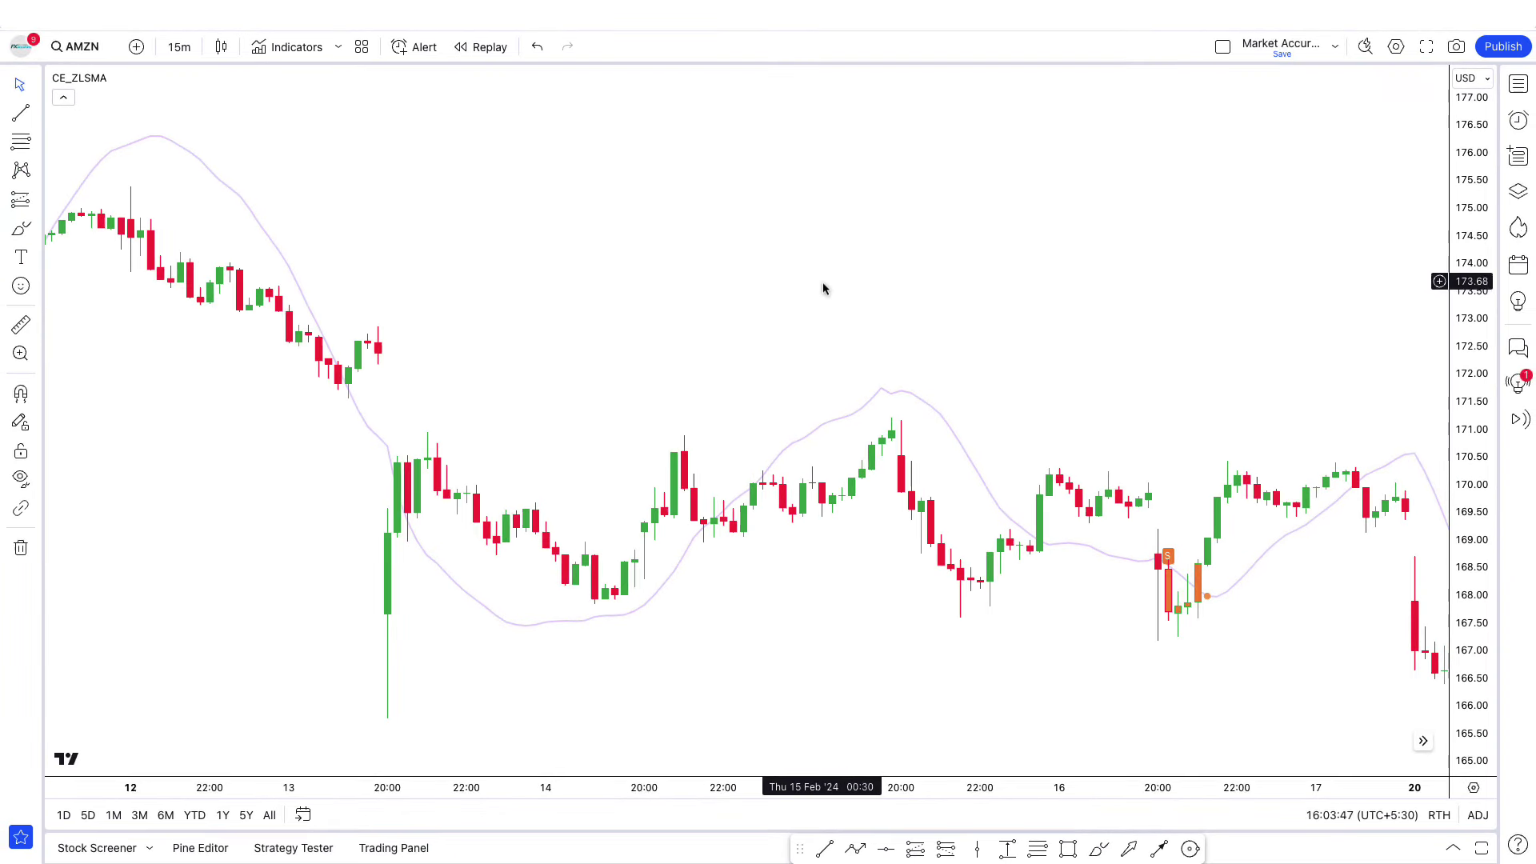
left_click_drag(824, 288, 890, 298)
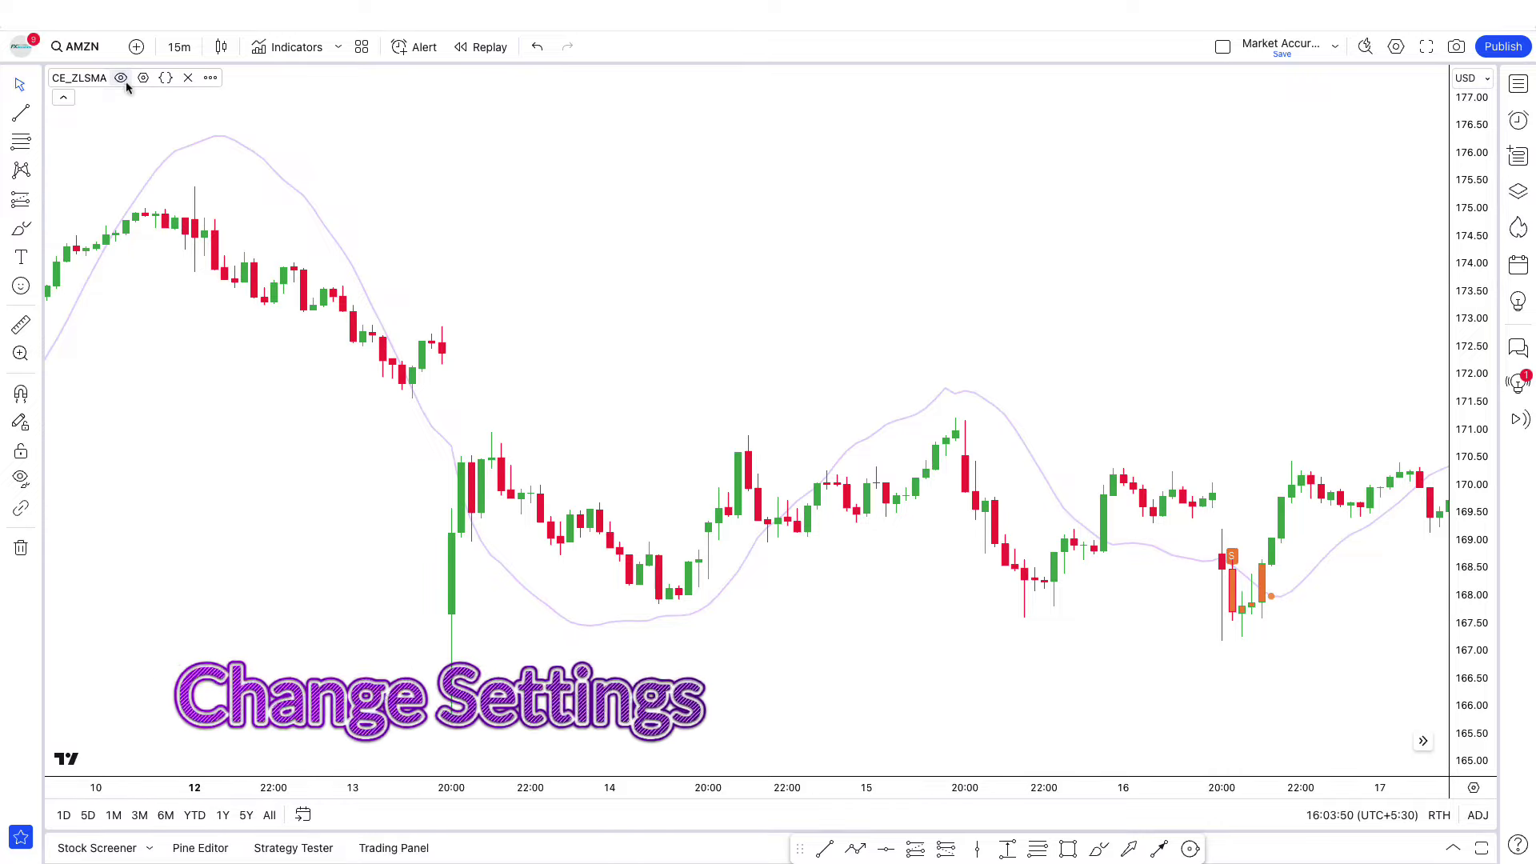
Step: In CE_ZLSMA settings, set ATR Period 5 and ATR Multiplier 2.13, and enable Show Buy/Sell Labels
left_click(142, 78)
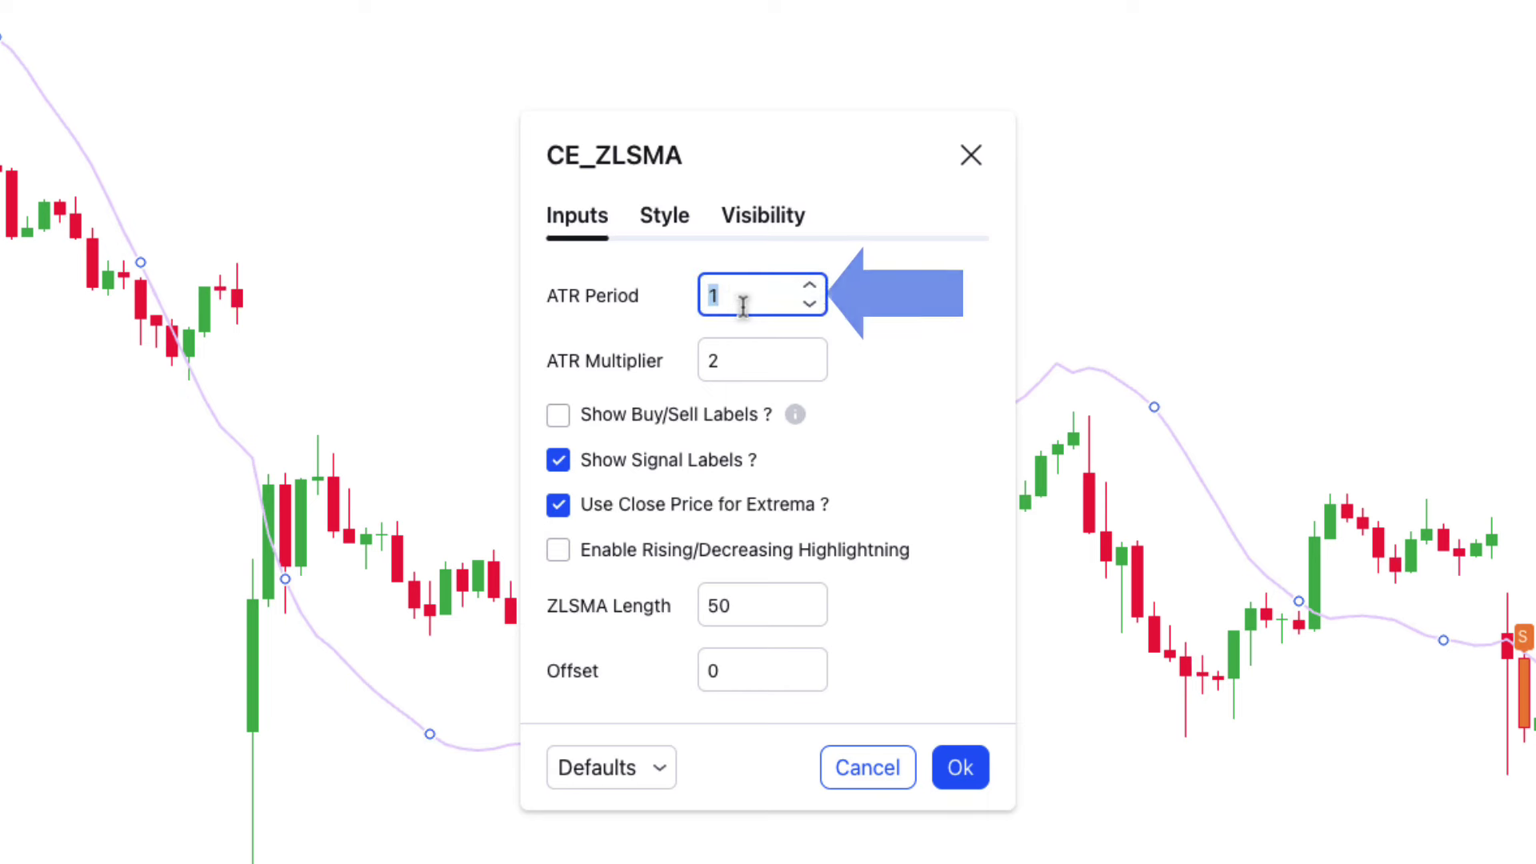
type("5")
key("Tab")
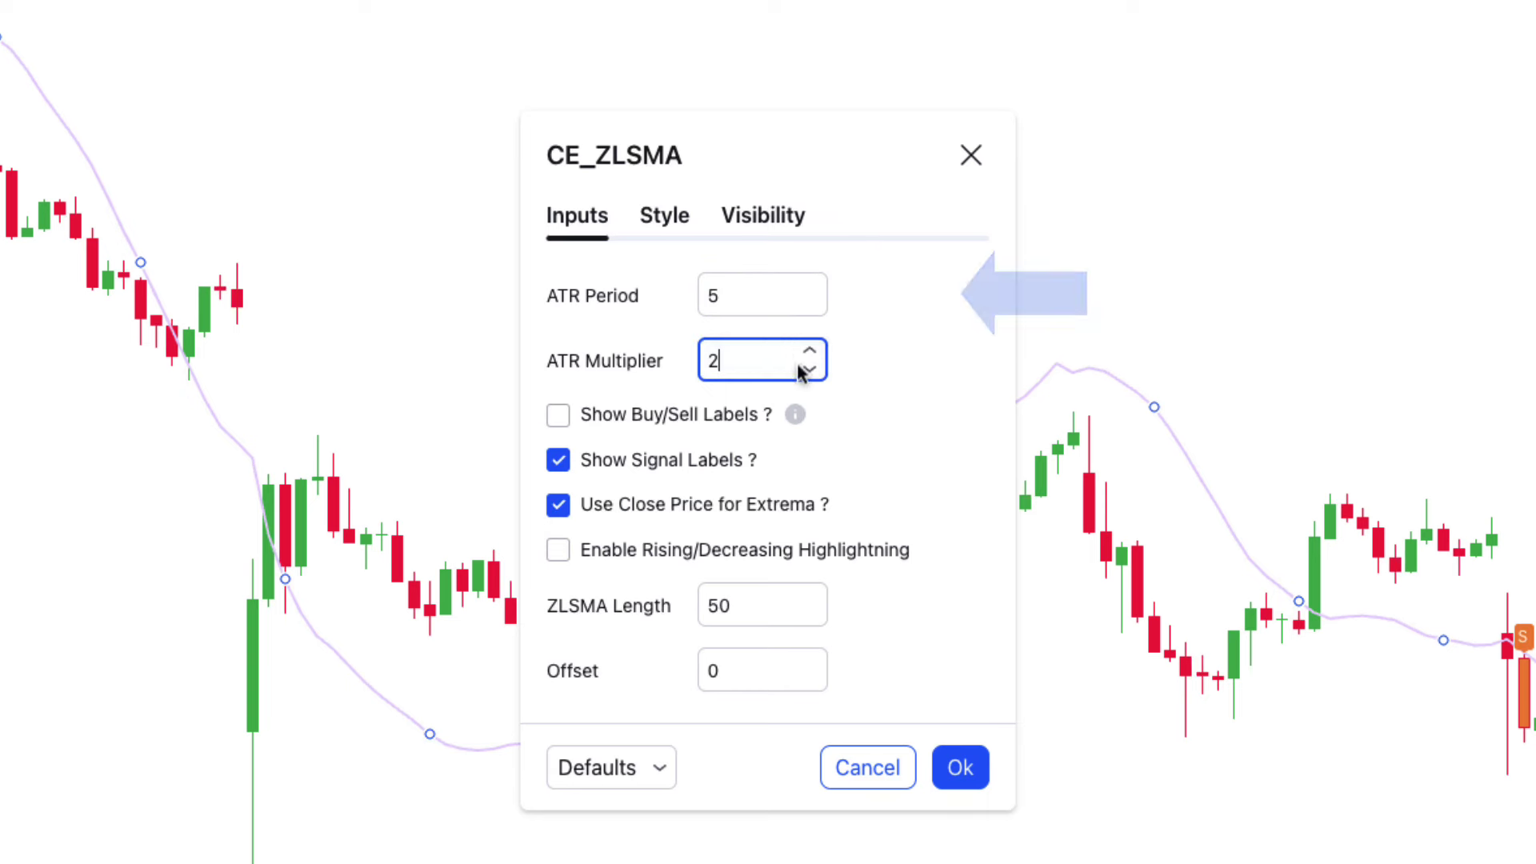
type("2.1")
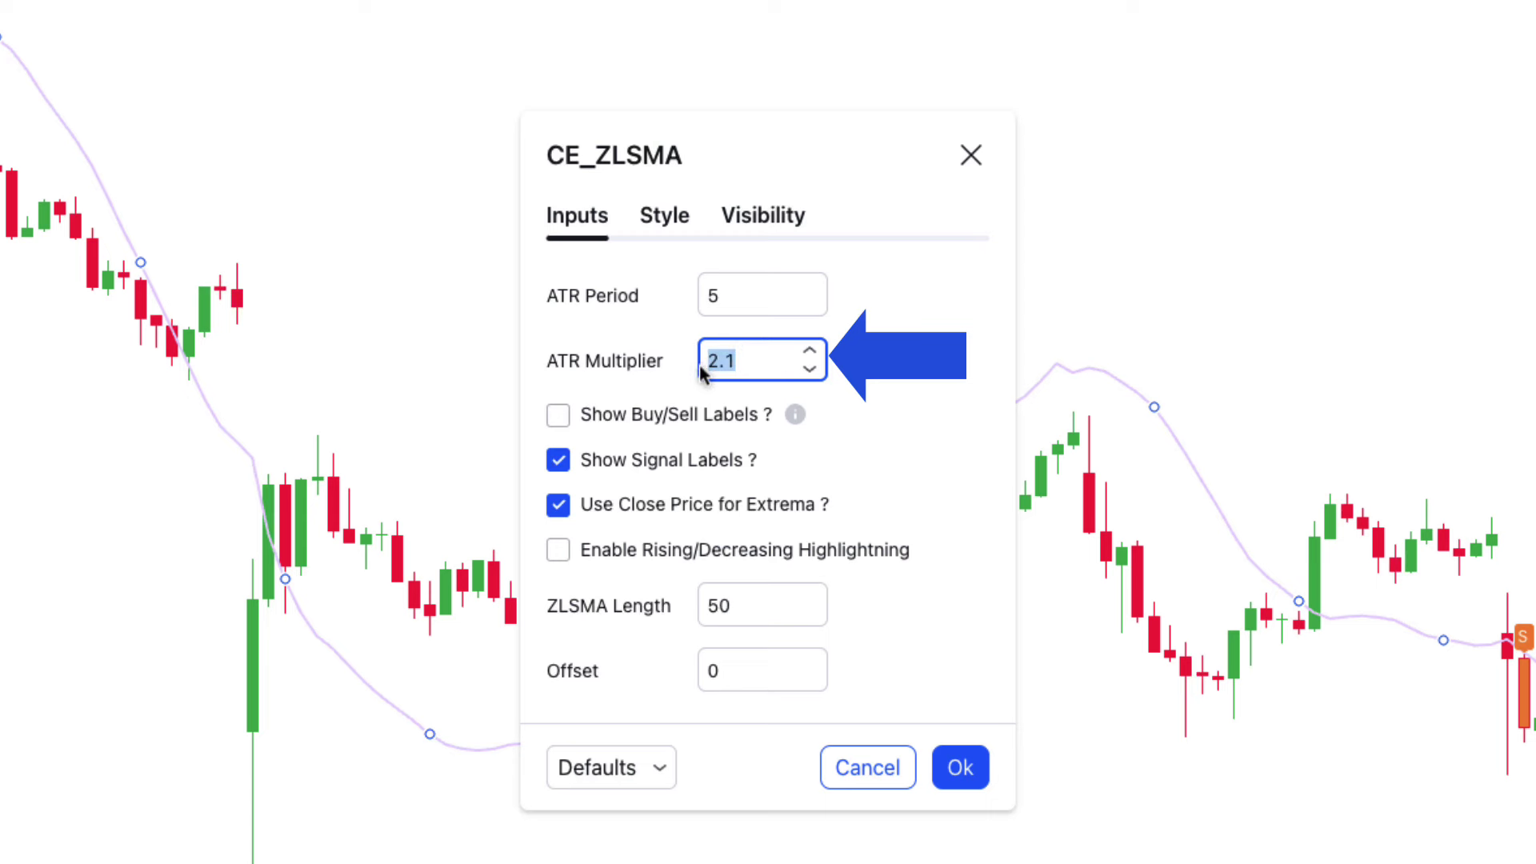
type("3")
left_click(558, 415)
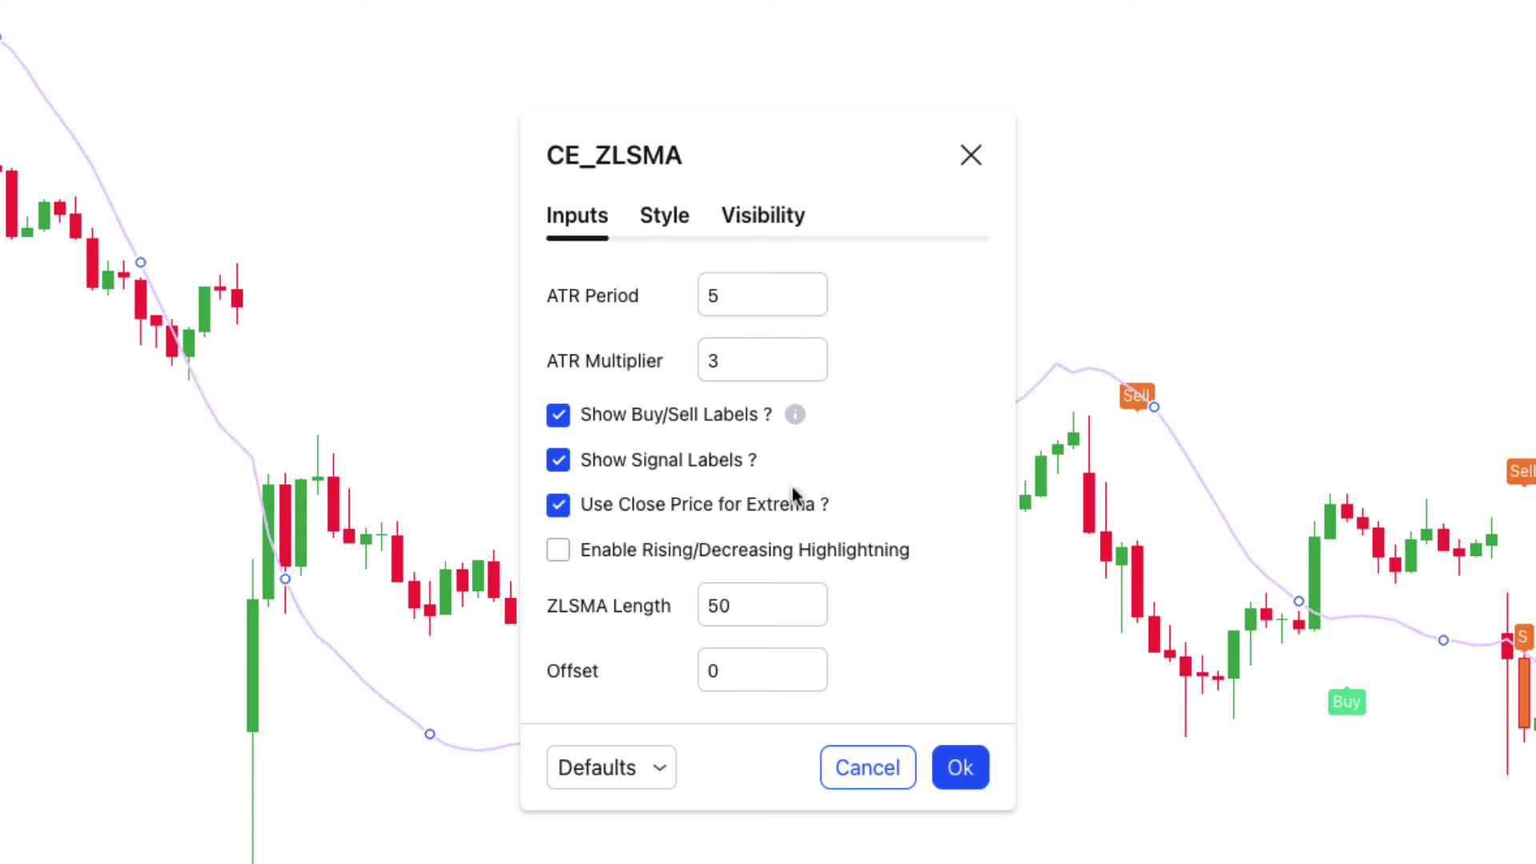
left_click(665, 218)
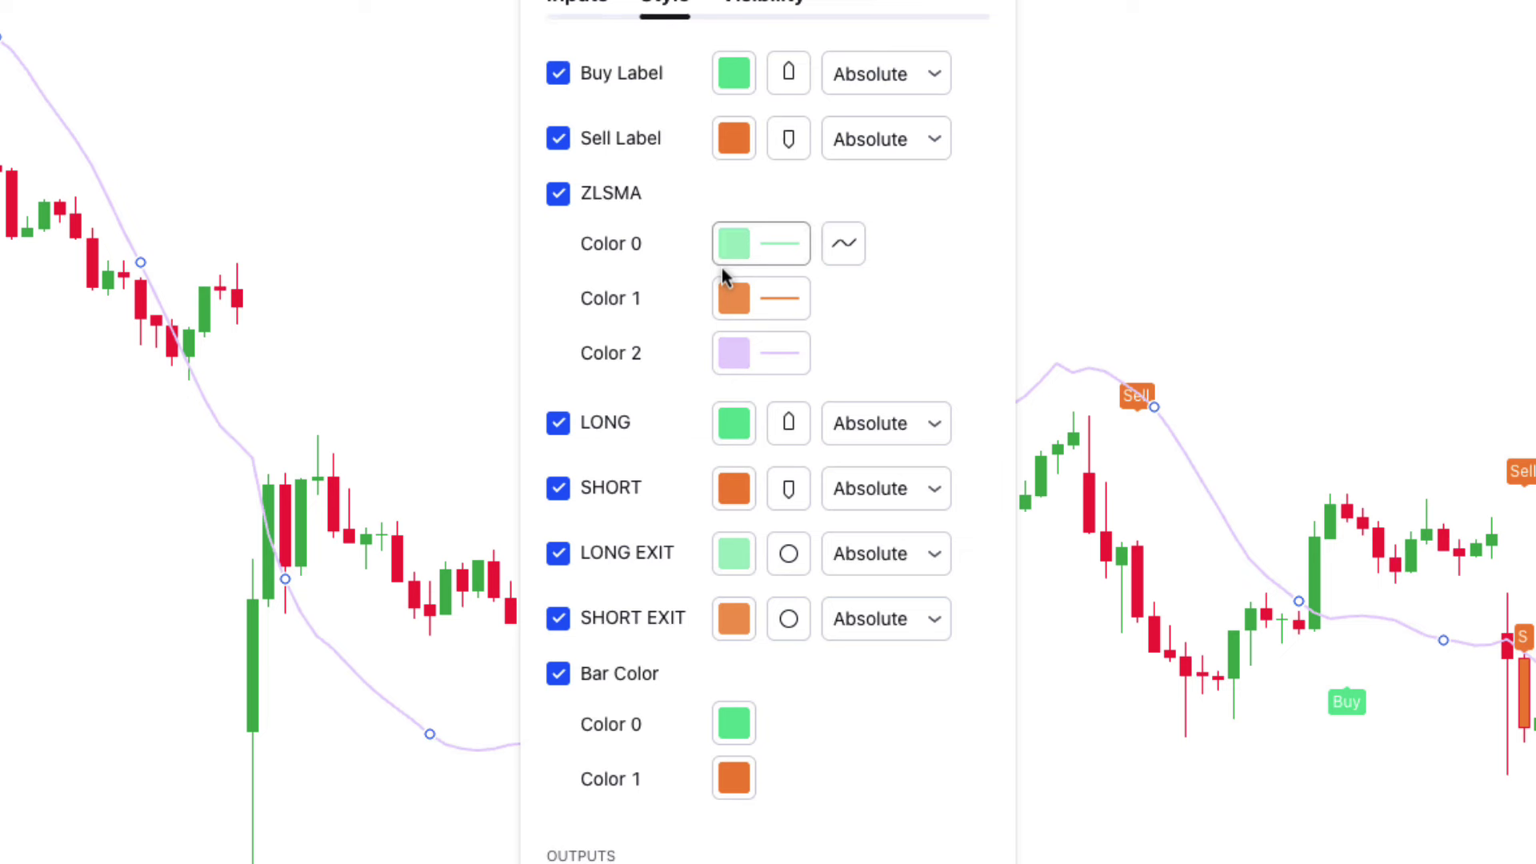
Step: Colour ZLSMA Color 2 green, untick LONG EXIT and SHORT EXIT, and apply the settings
left_click(790, 365)
left_click(828, 436)
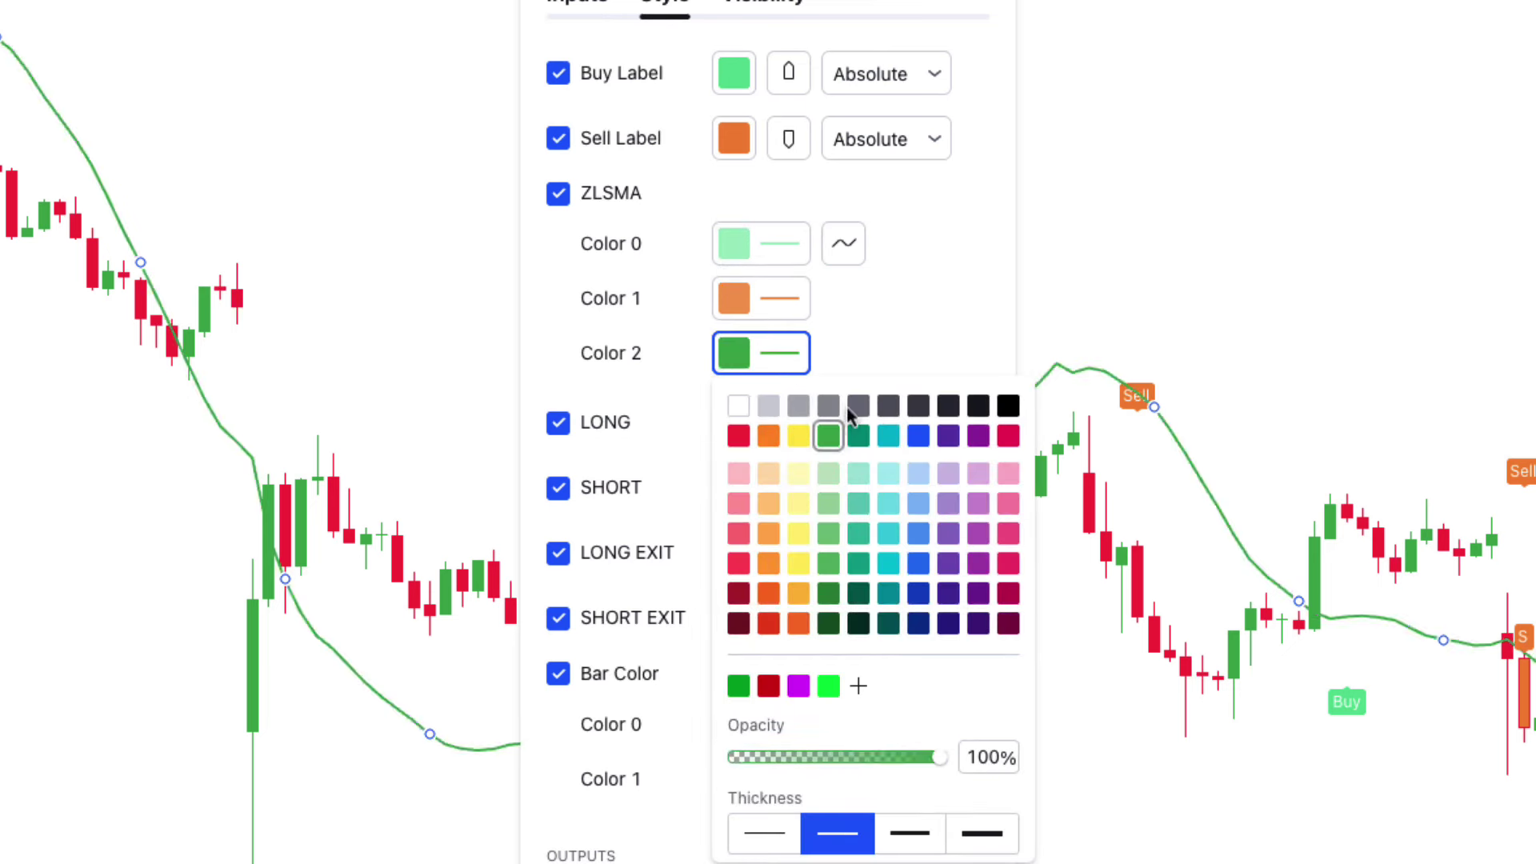
left_click(864, 361)
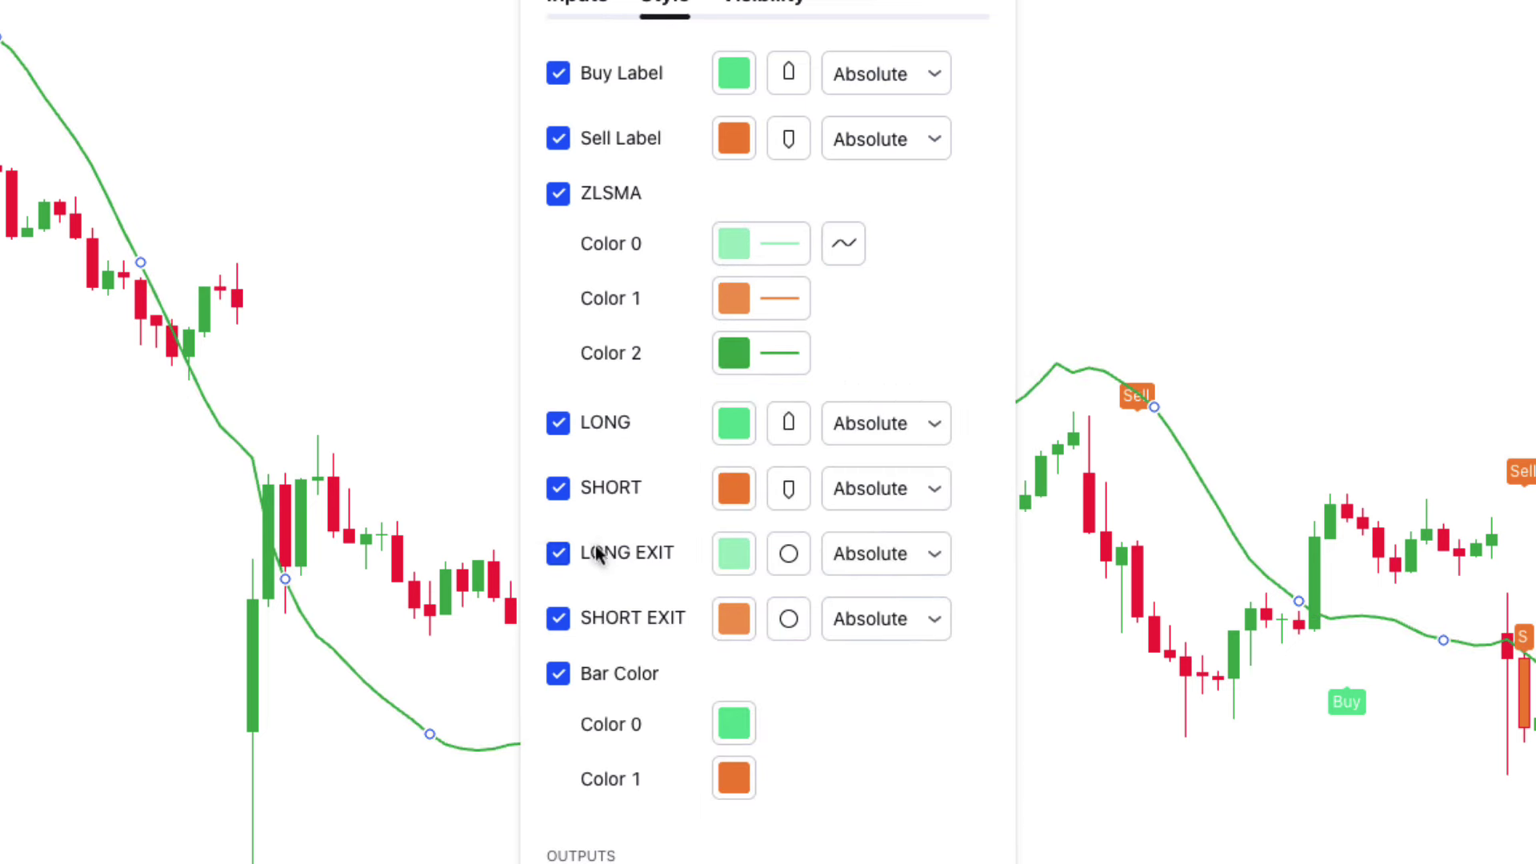
left_click(559, 553)
left_click(559, 619)
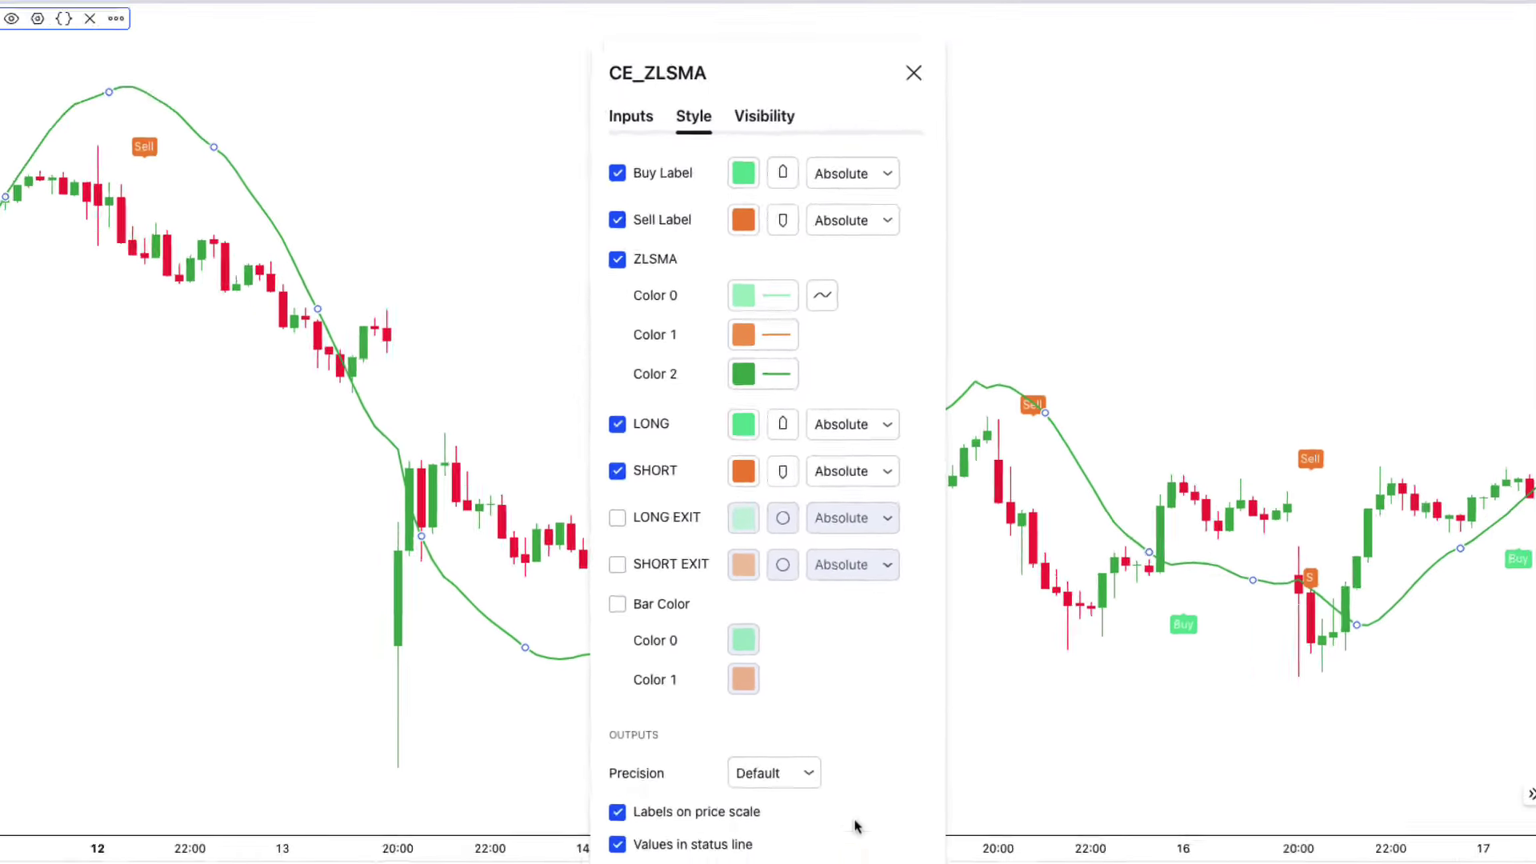
left_click(883, 837)
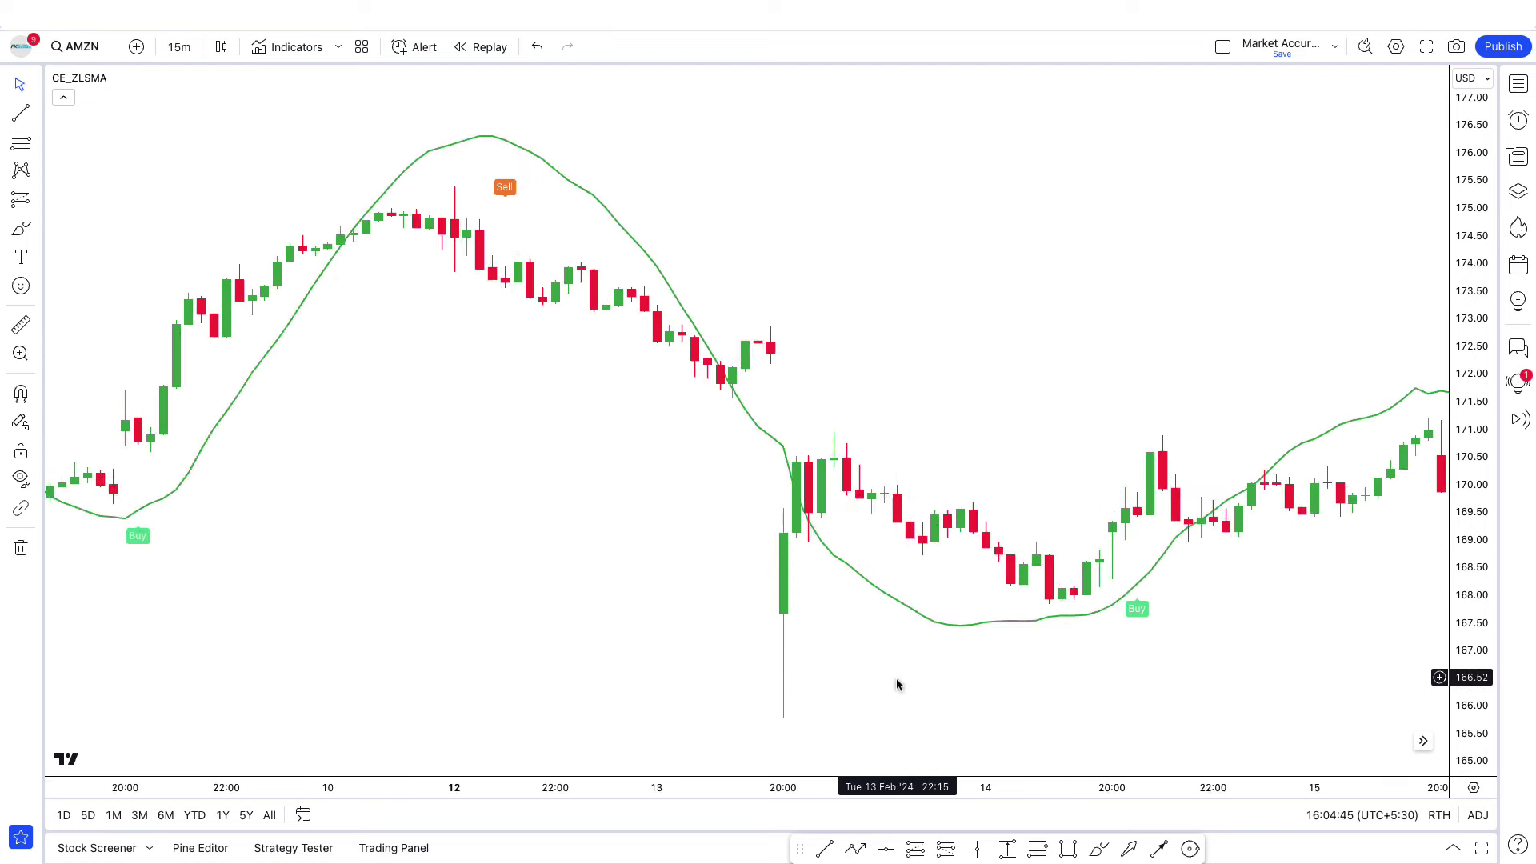
Step: Draw a rising arrow after the first Buy signal, circle the Sell signal, and anchor a downward arrow
scroll(857, 672, "right", 1)
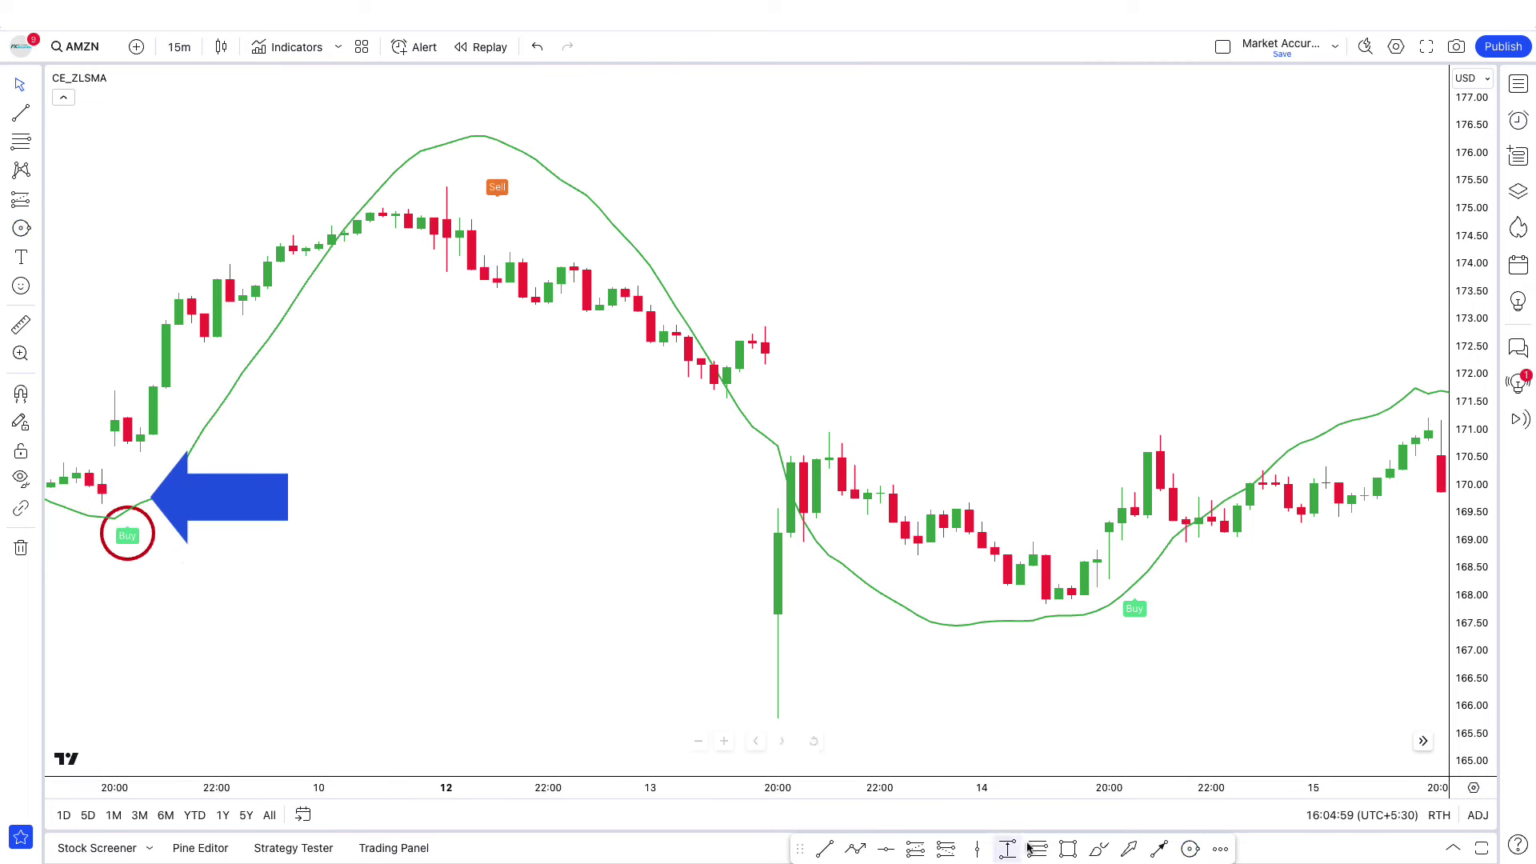
left_click(179, 510)
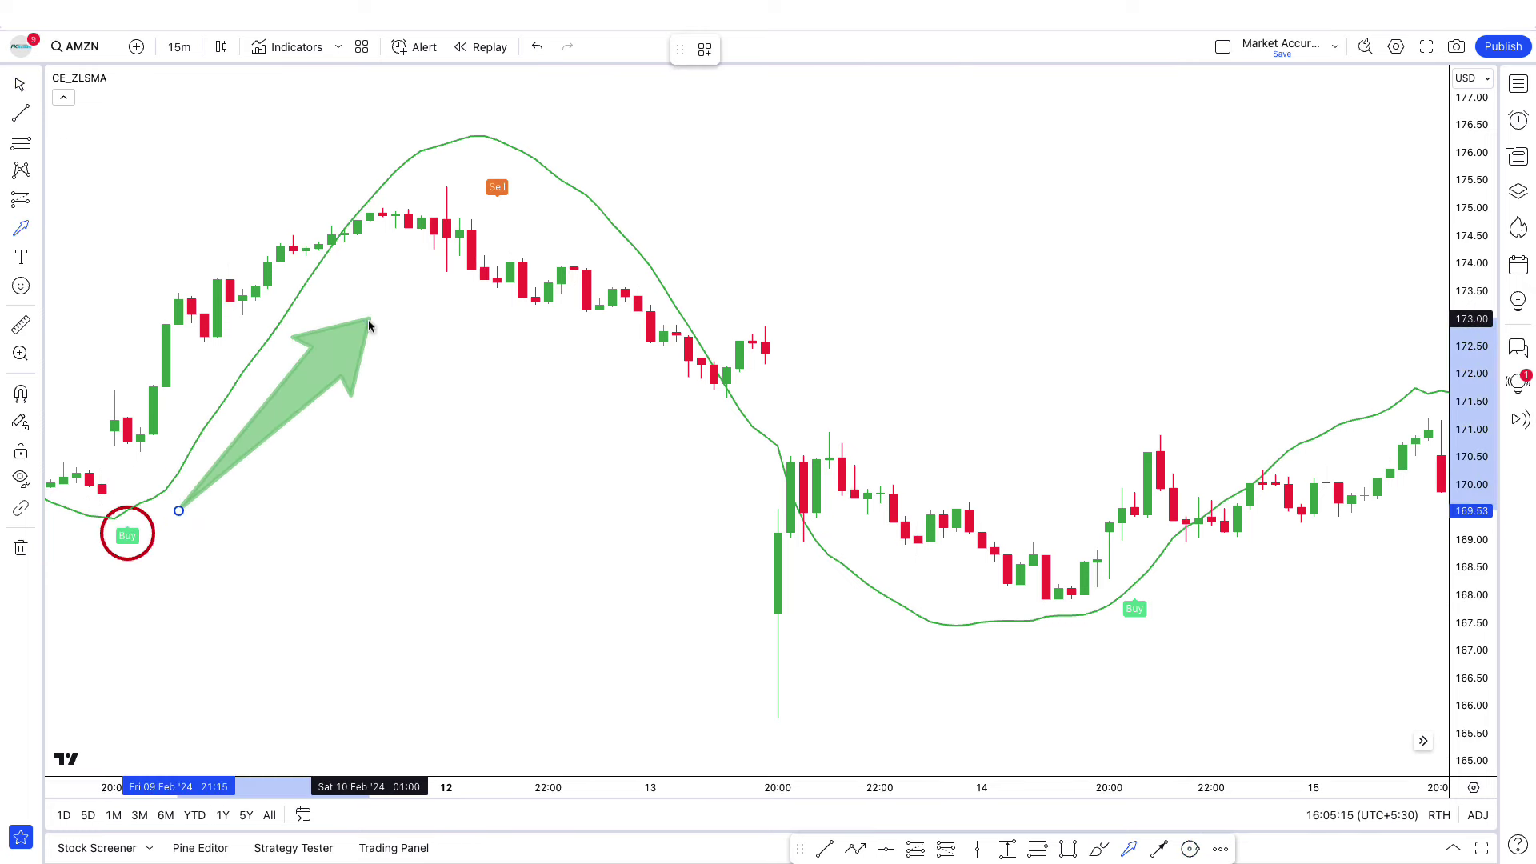
left_click(377, 348)
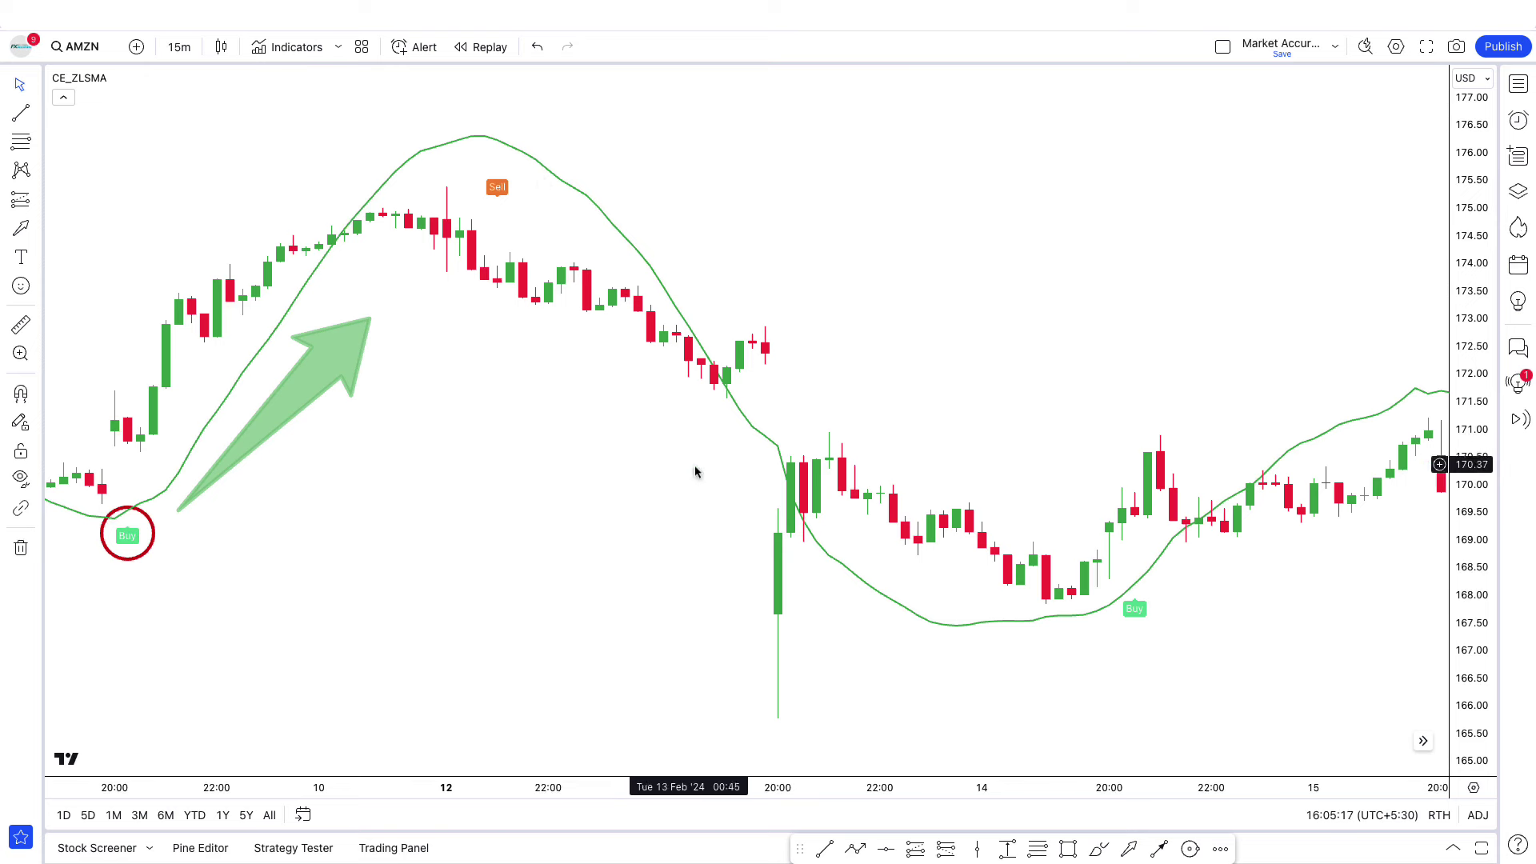
left_click(1190, 851)
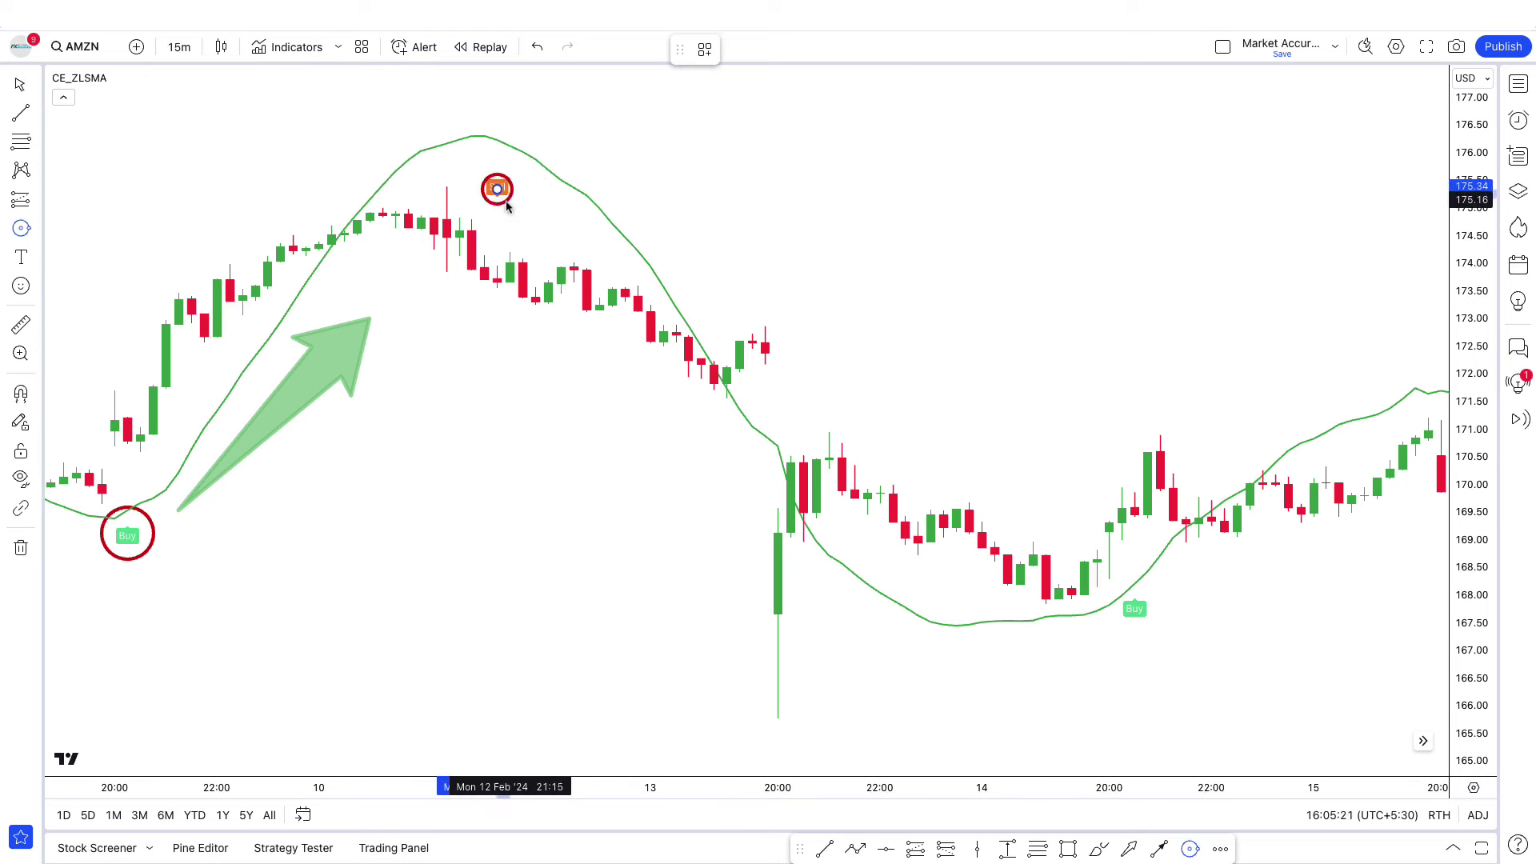
left_click(506, 205)
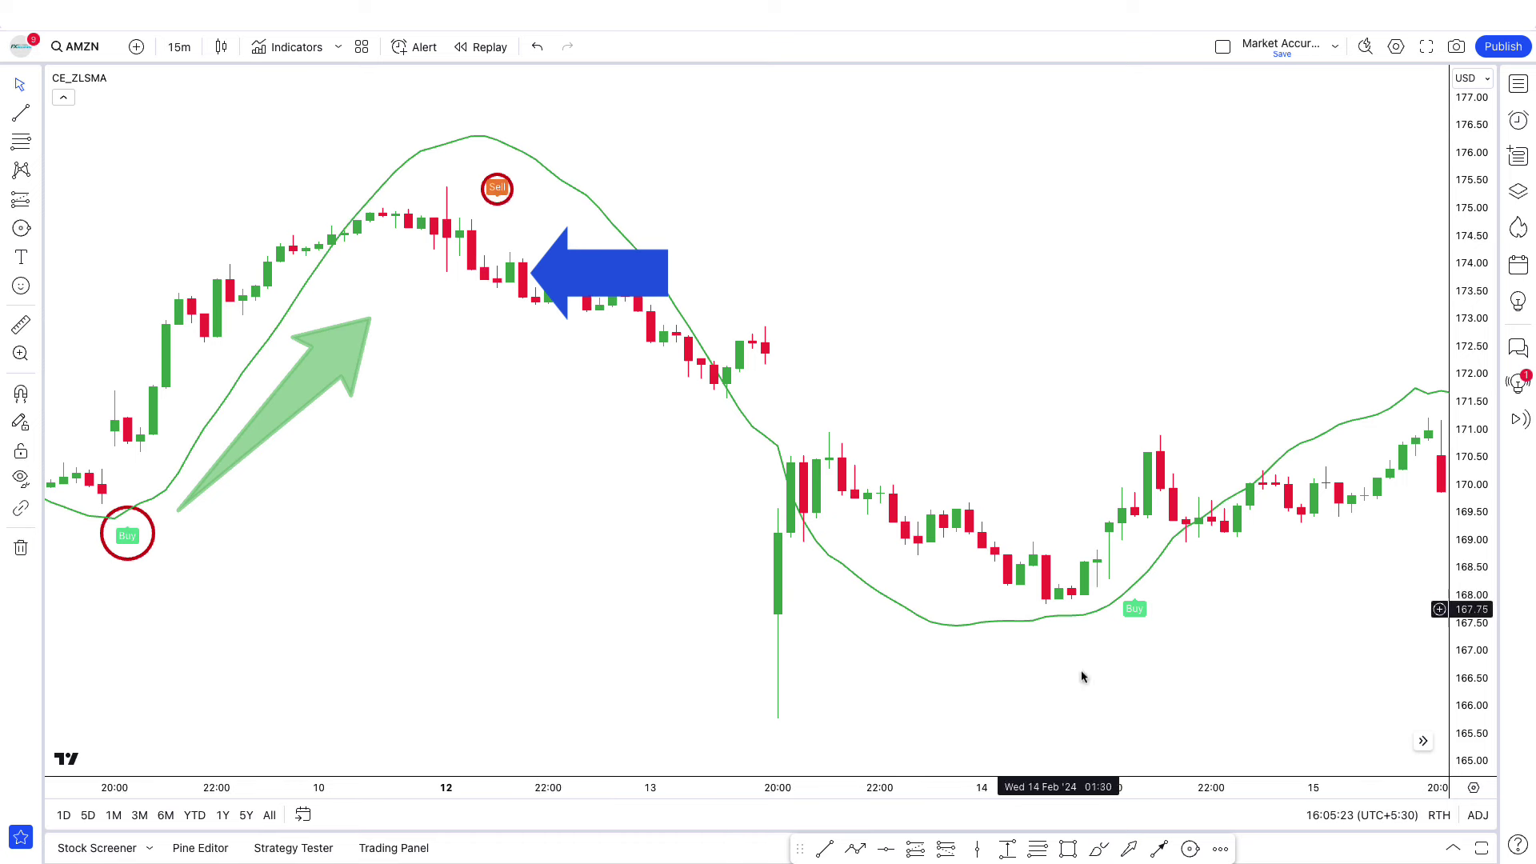
left_click(1129, 849)
left_click(586, 319)
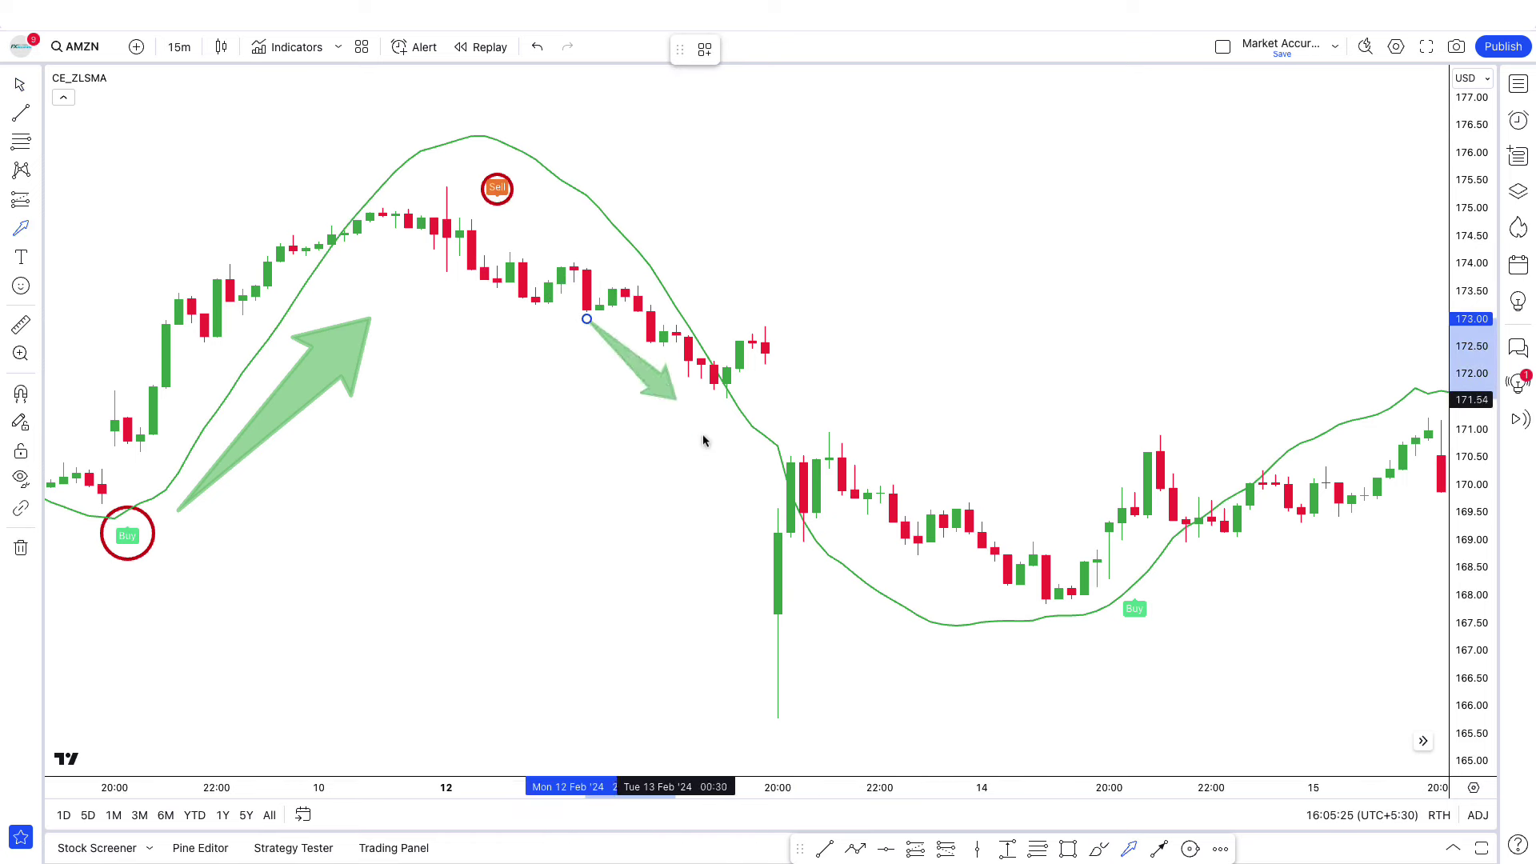
Step: Draw a rising arrow after the second Buy signal and scroll right to later signals
scroll(680, 520, "down", 3)
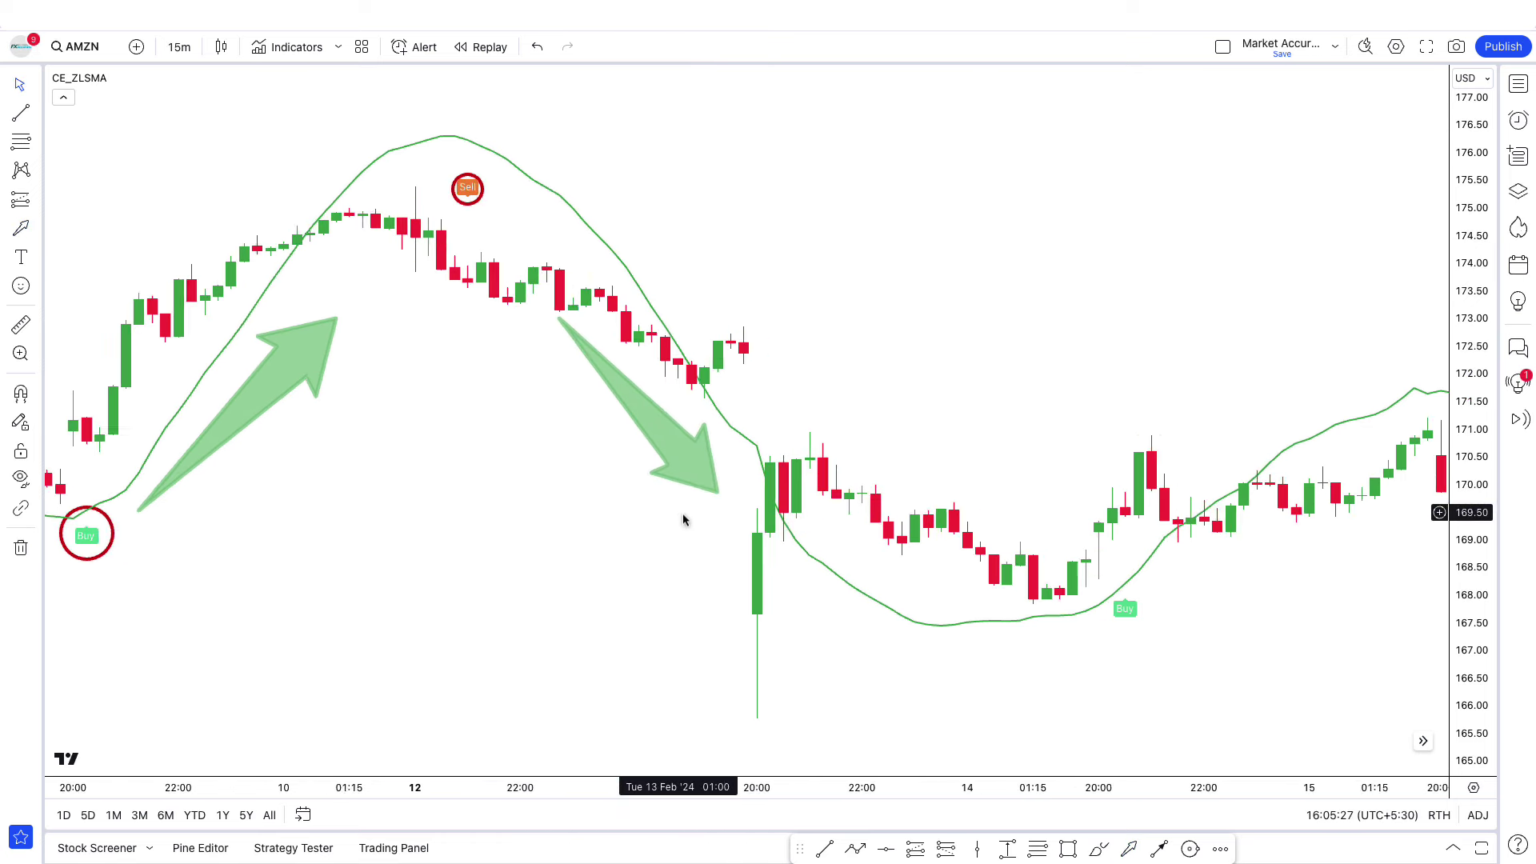
scroll(826, 412, "right", 5)
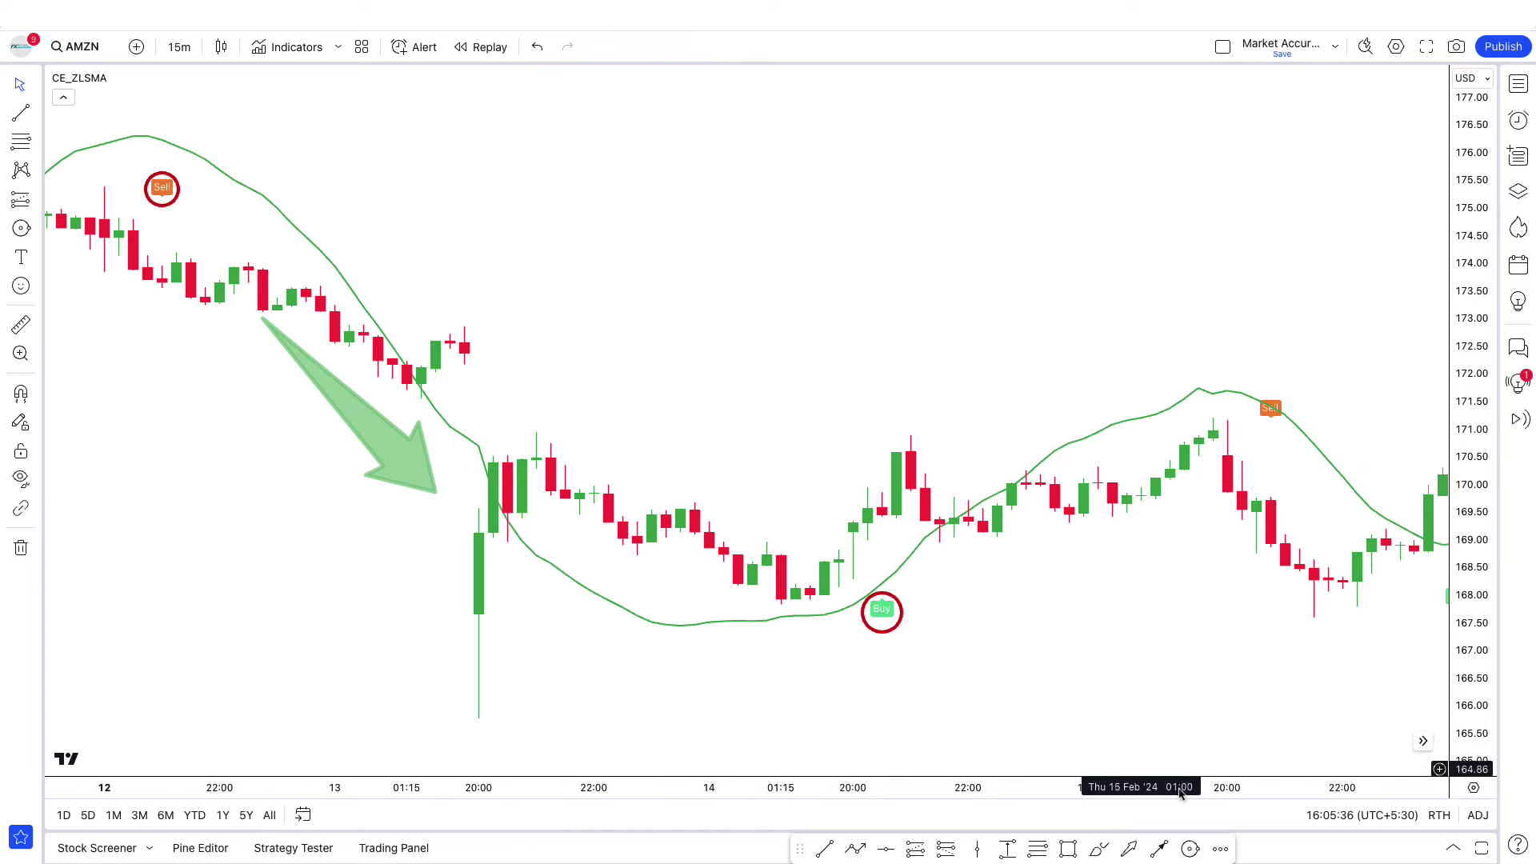
left_click(1129, 849)
left_click_drag(953, 604, 1144, 492)
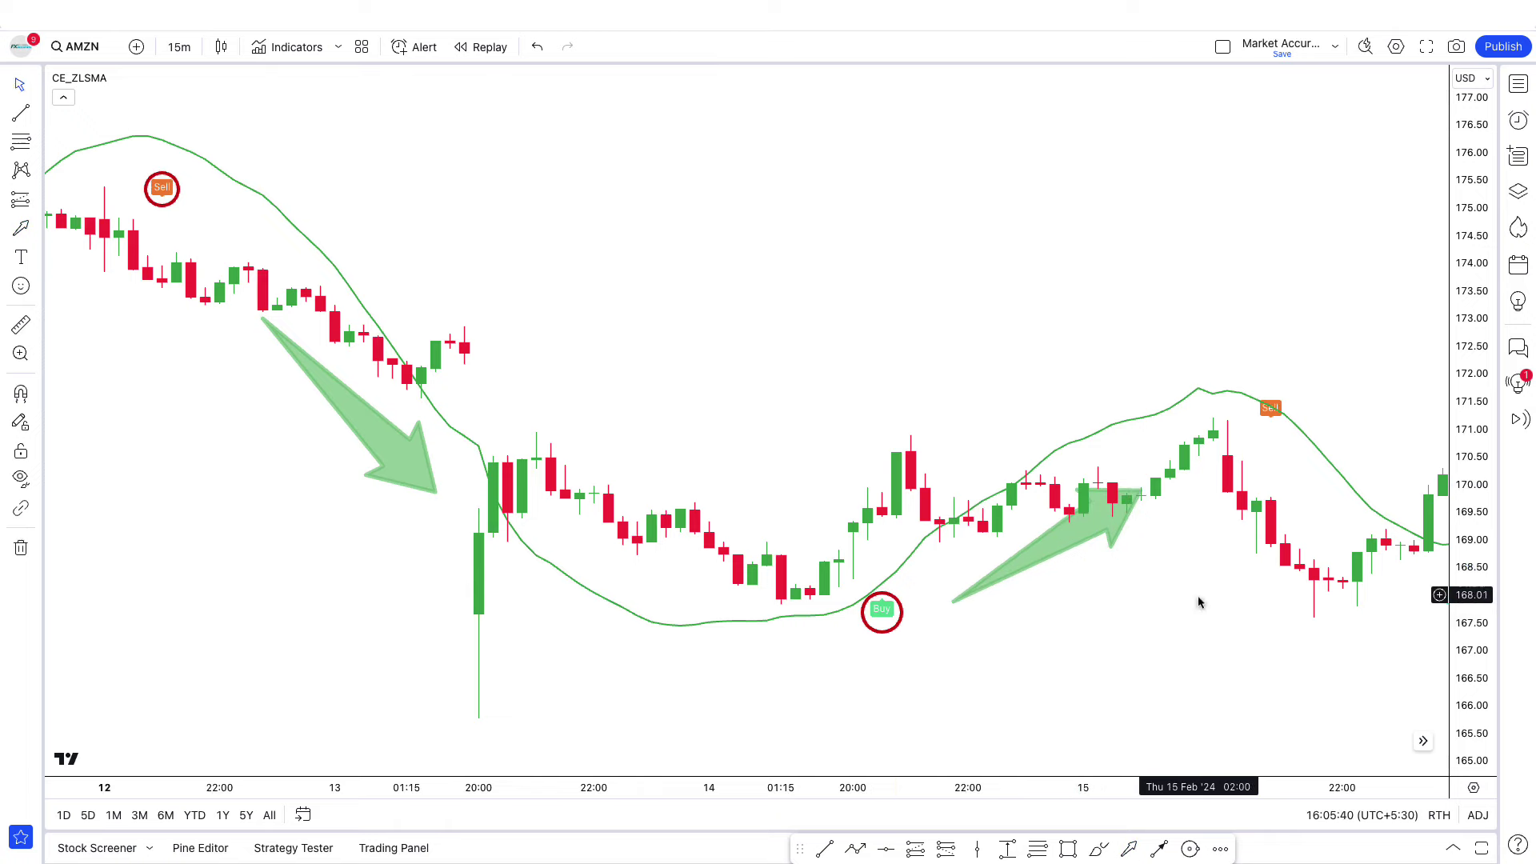
scroll(1198, 602, "right", 8)
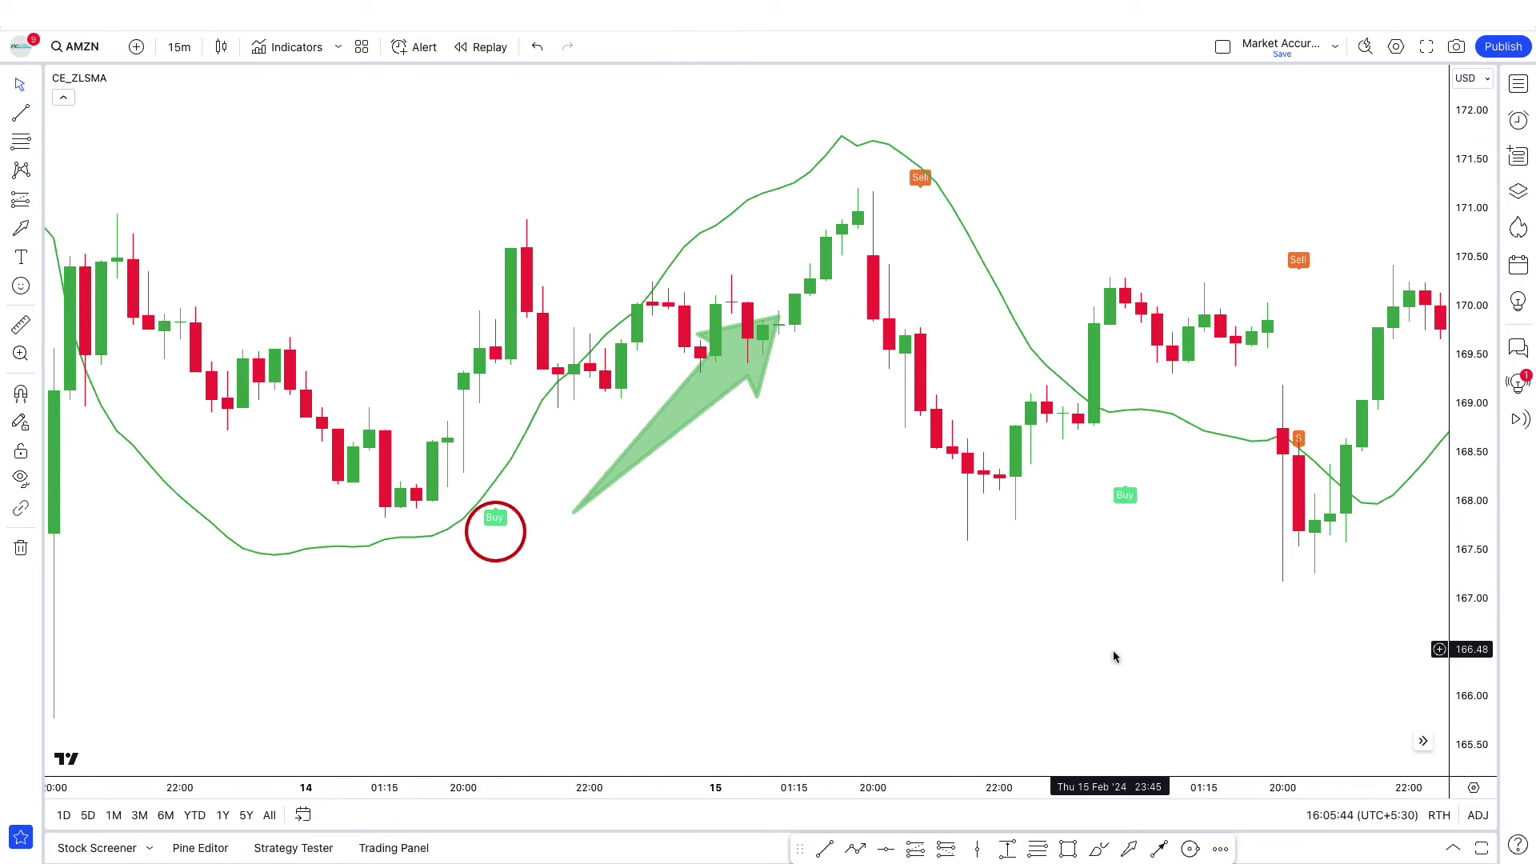
scroll(1115, 656, "right", 5)
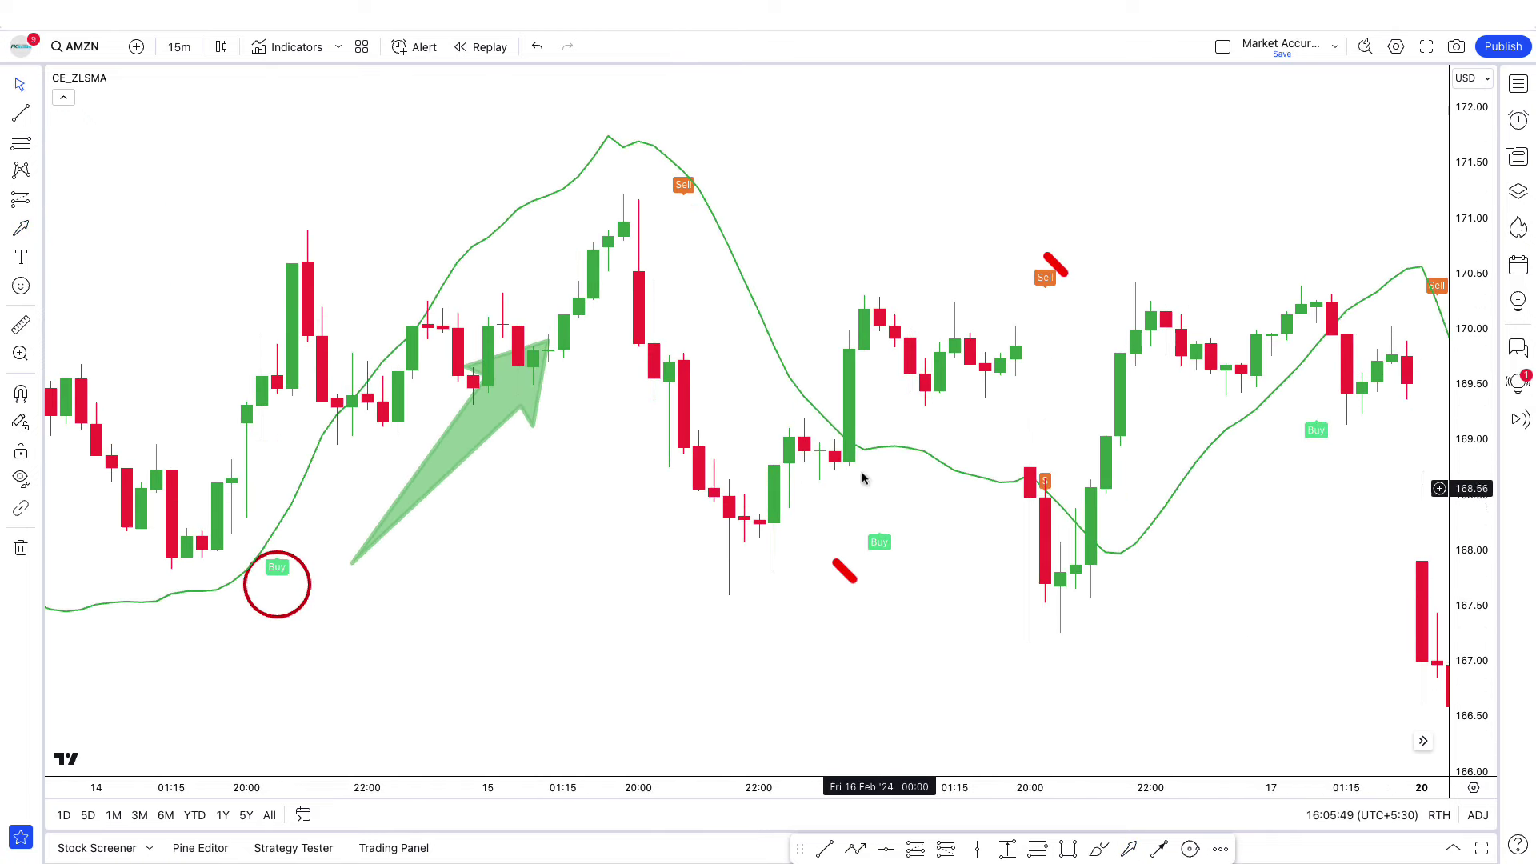
scroll(963, 638, "right", 2)
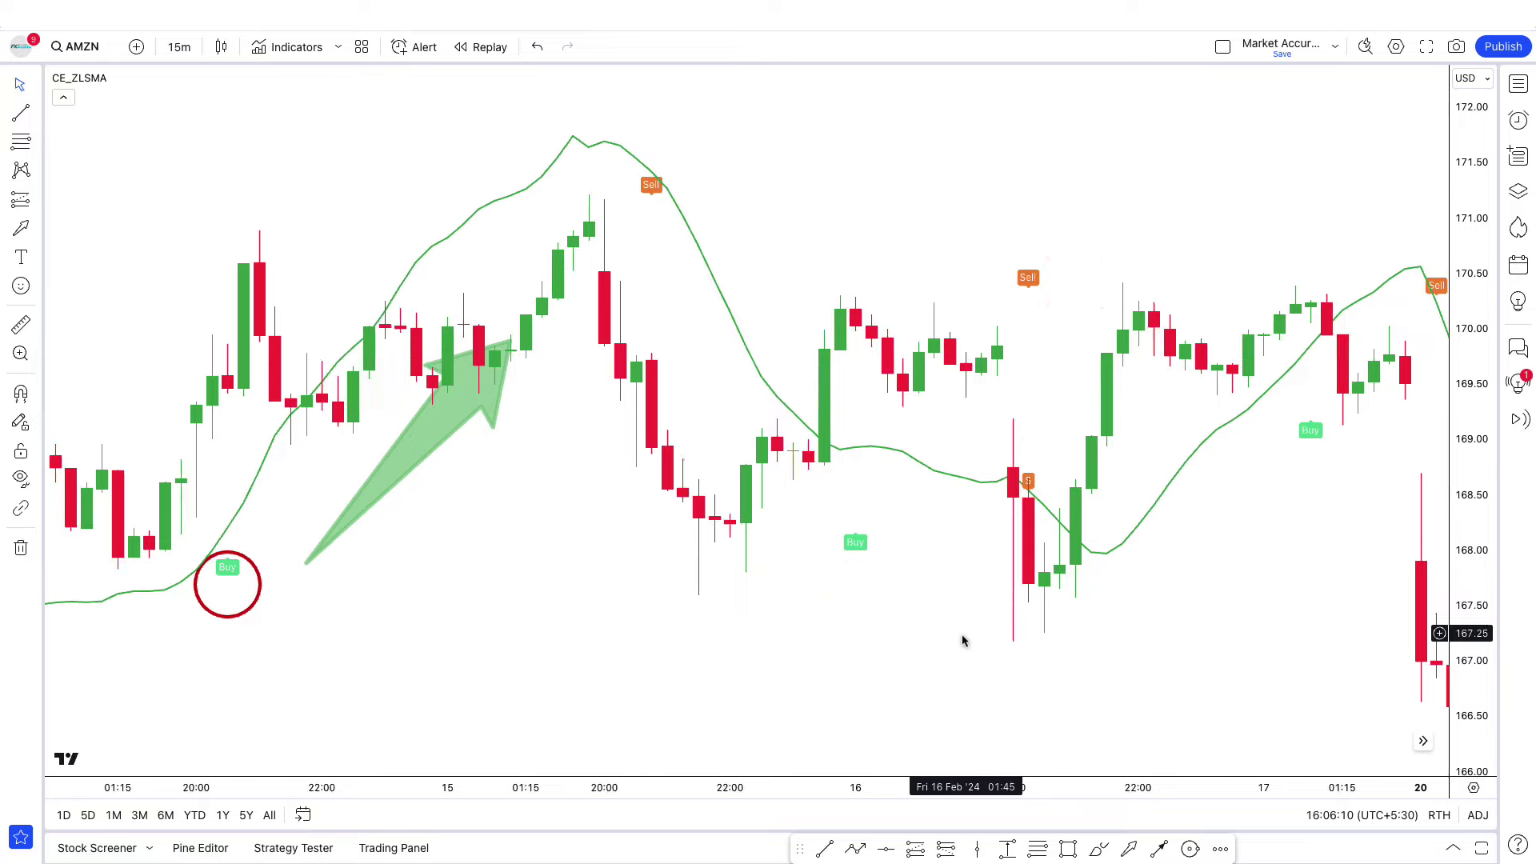
scroll(963, 638, "right", 8)
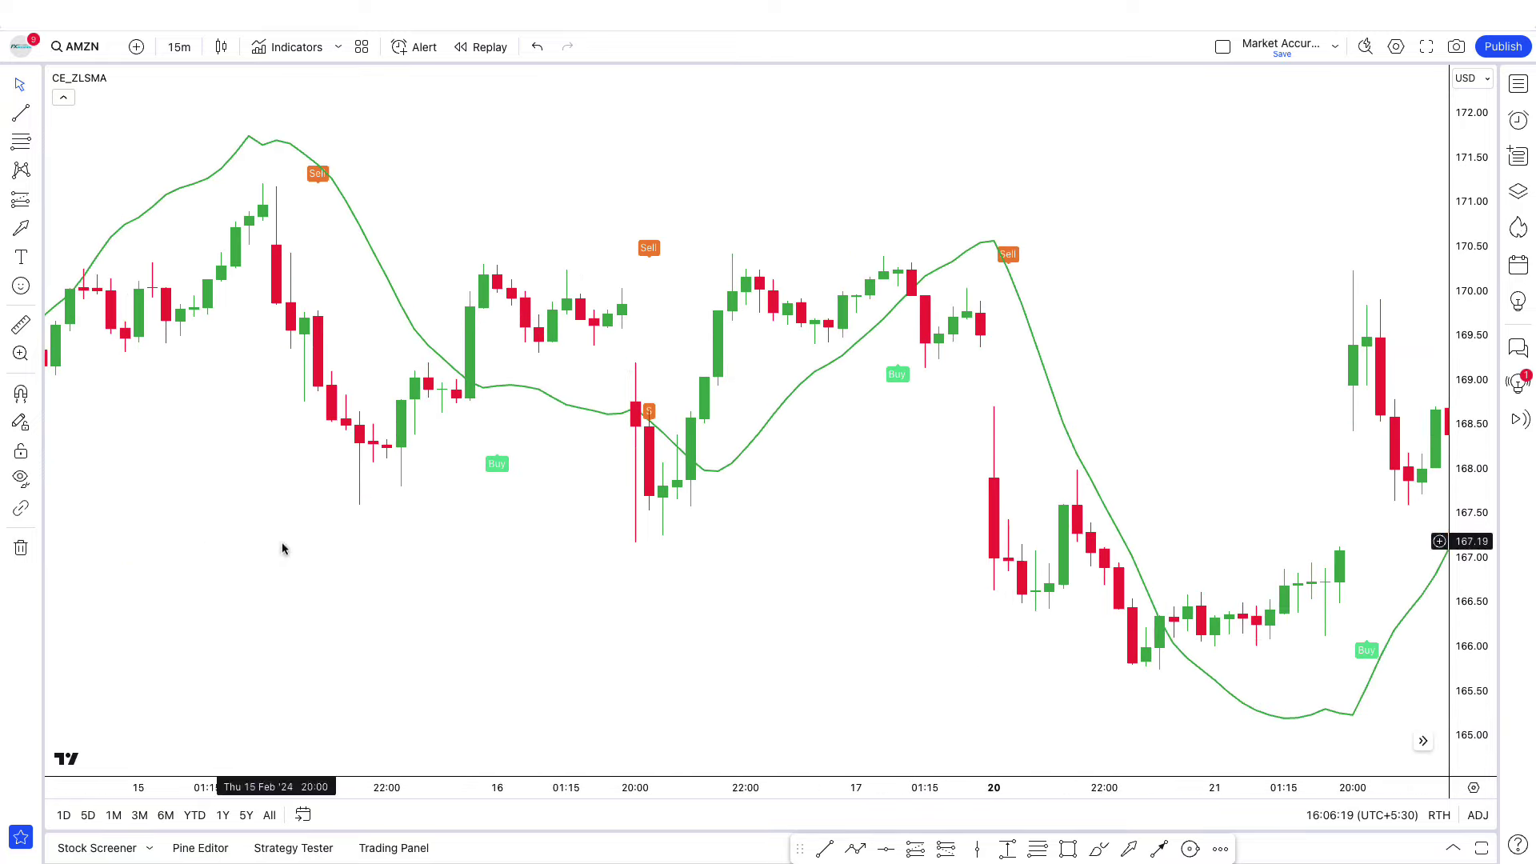
Step: Search 'ADX Trend Filter' and add the community script as a pane below the AMZN chart
left_click(289, 47)
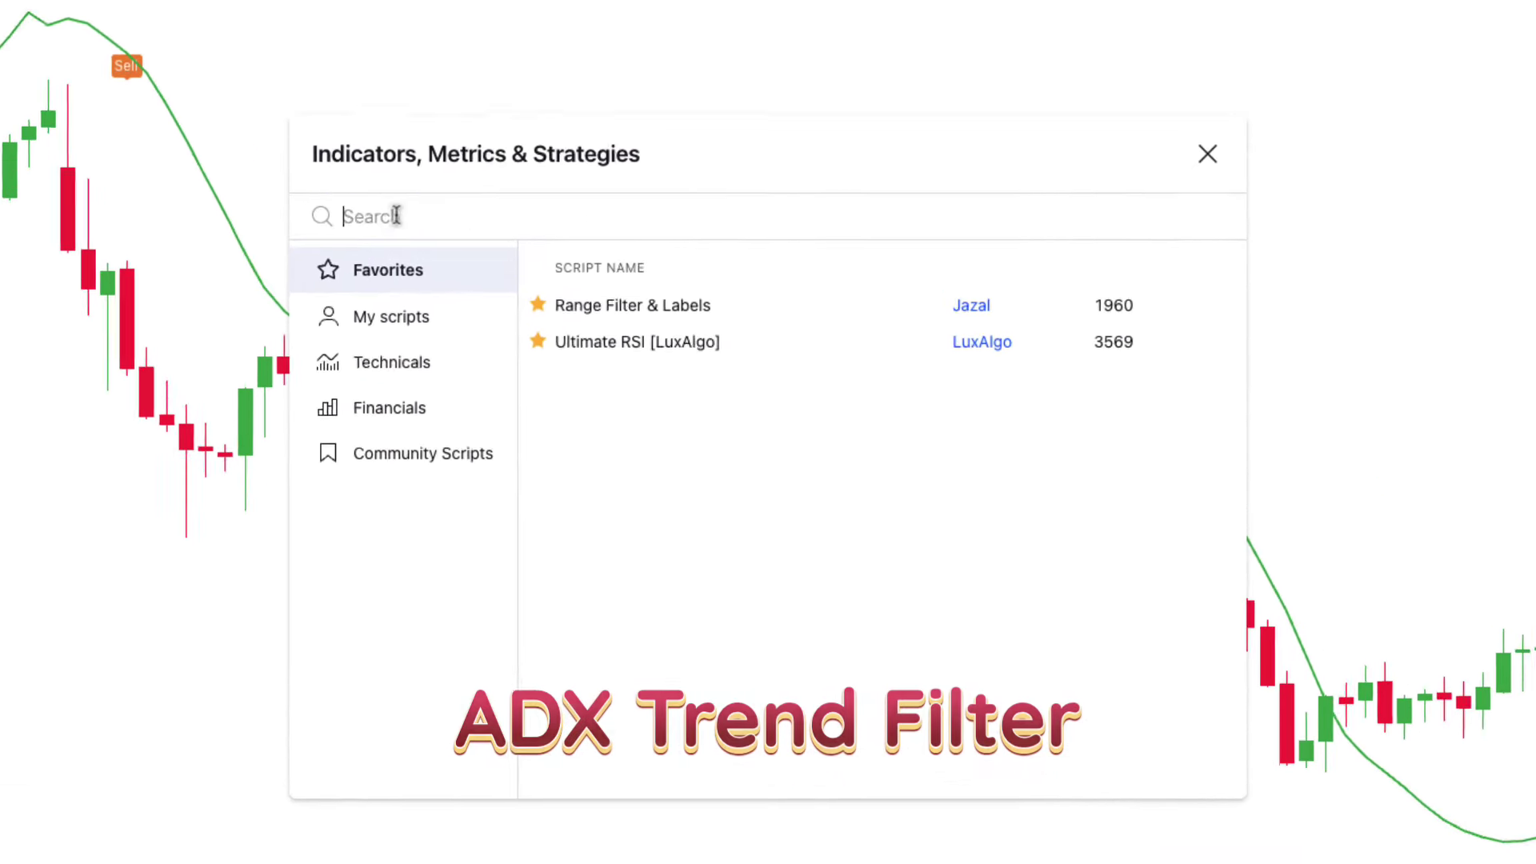
type("ADX Trend Filter")
key("ctrl+a")
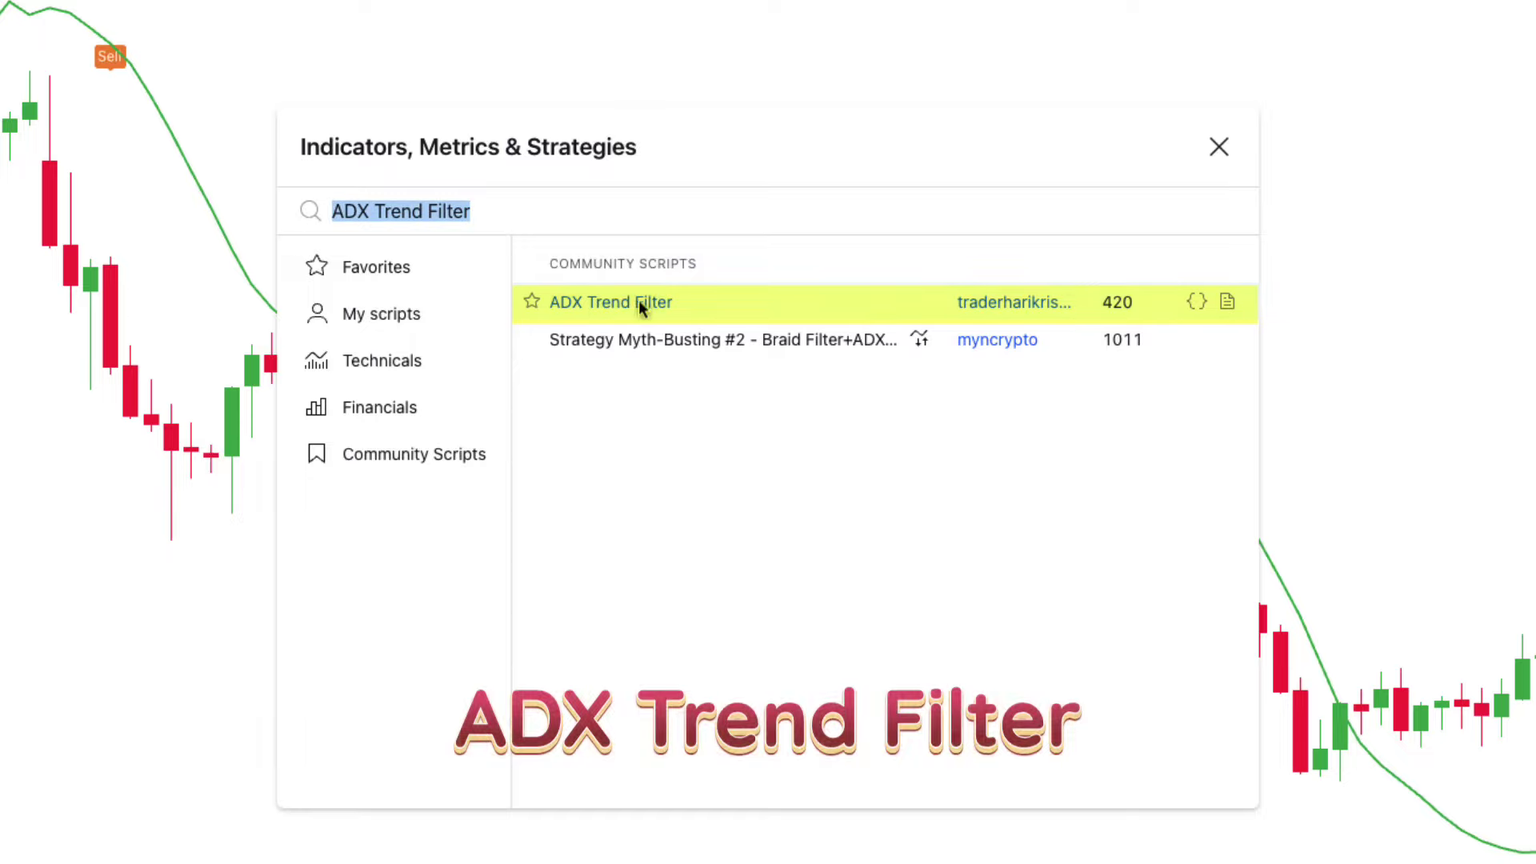
left_click(640, 302)
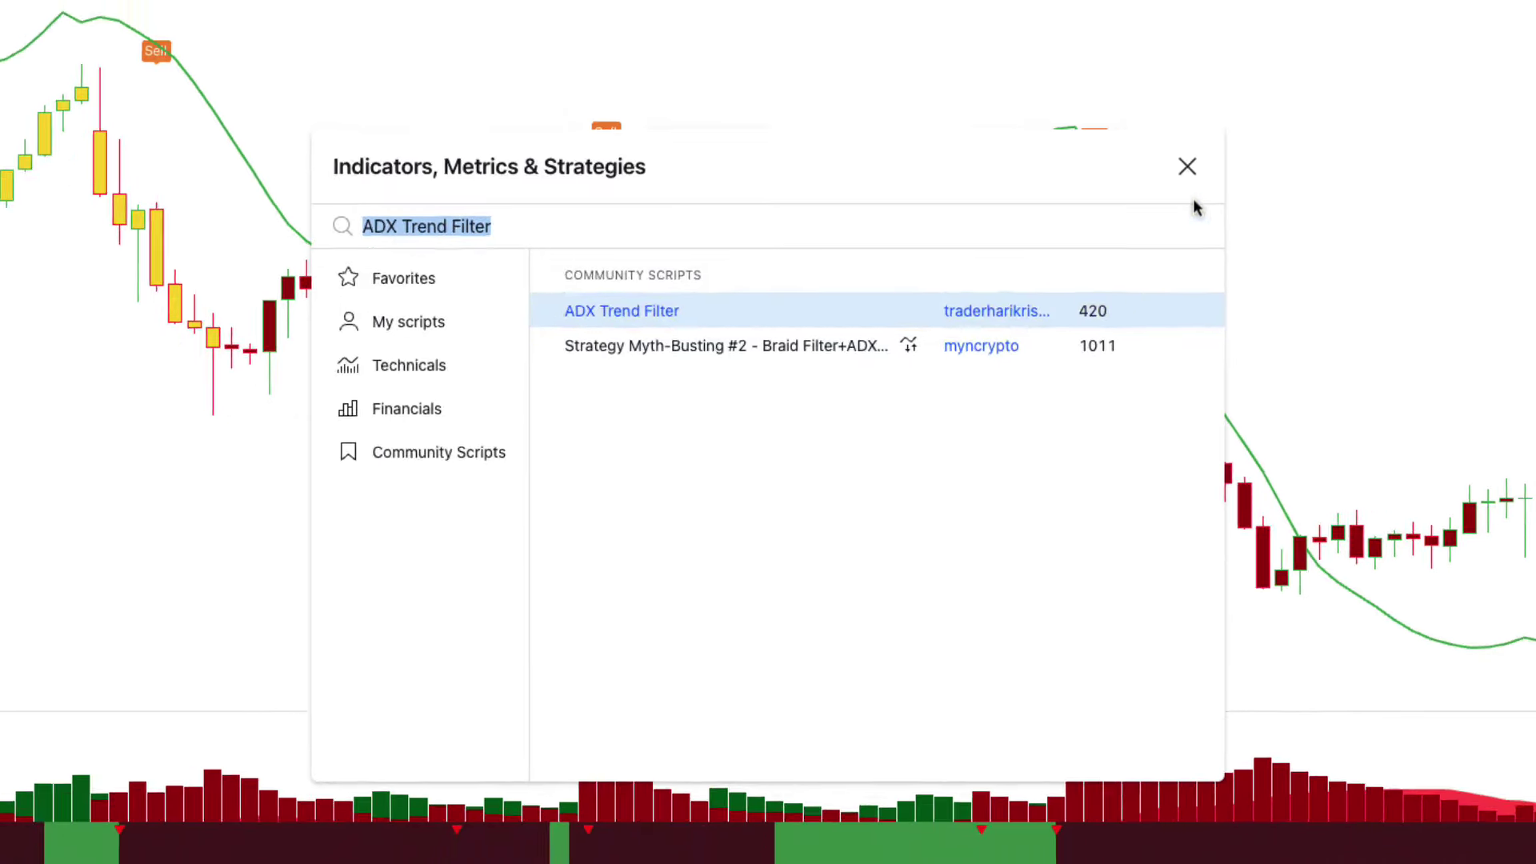
left_click(1187, 166)
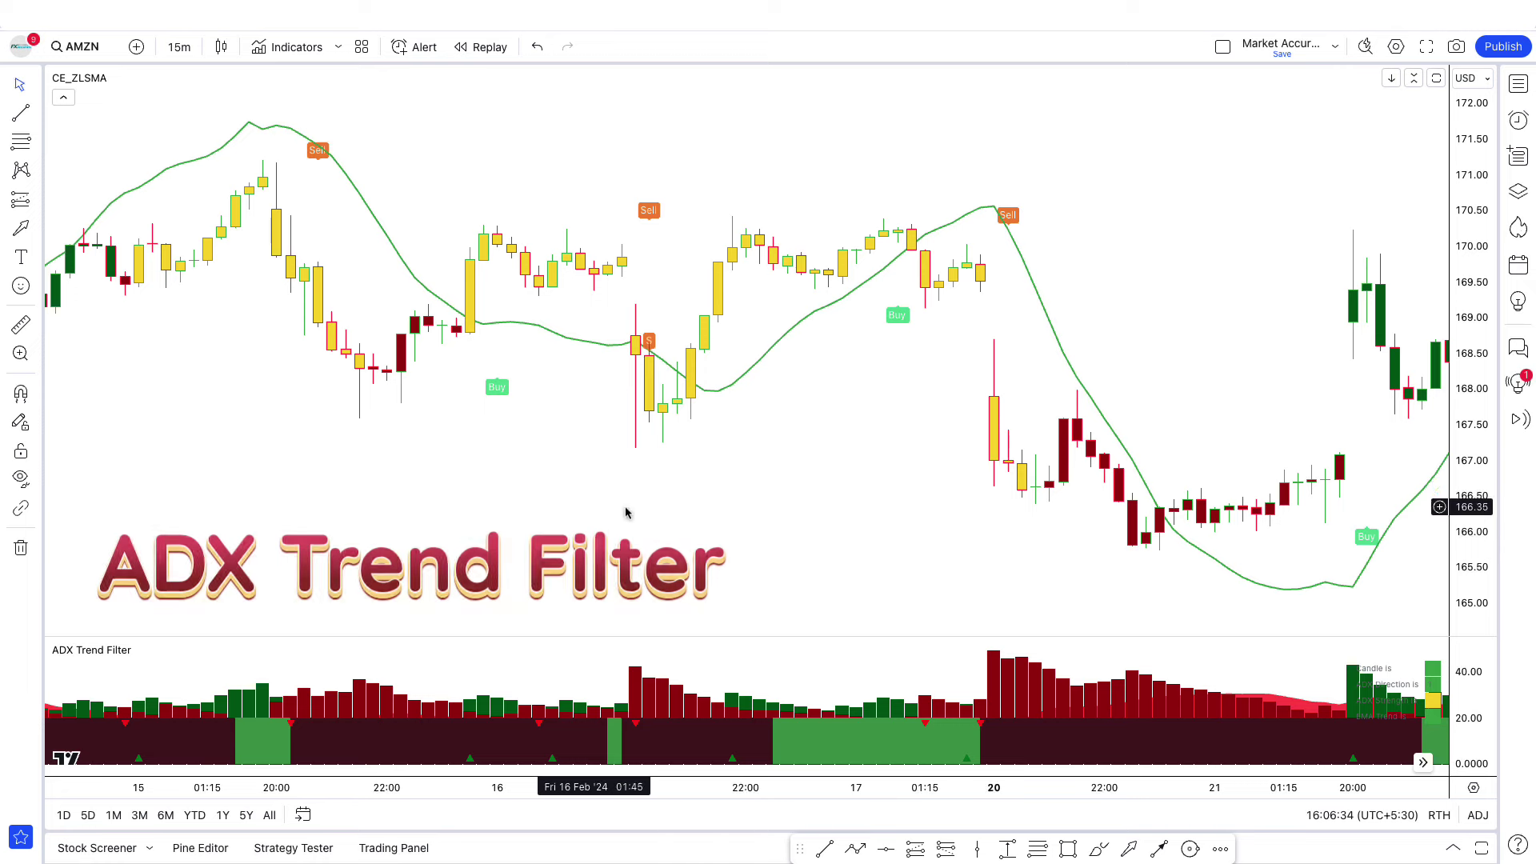
scroll(675, 511, "up", 2)
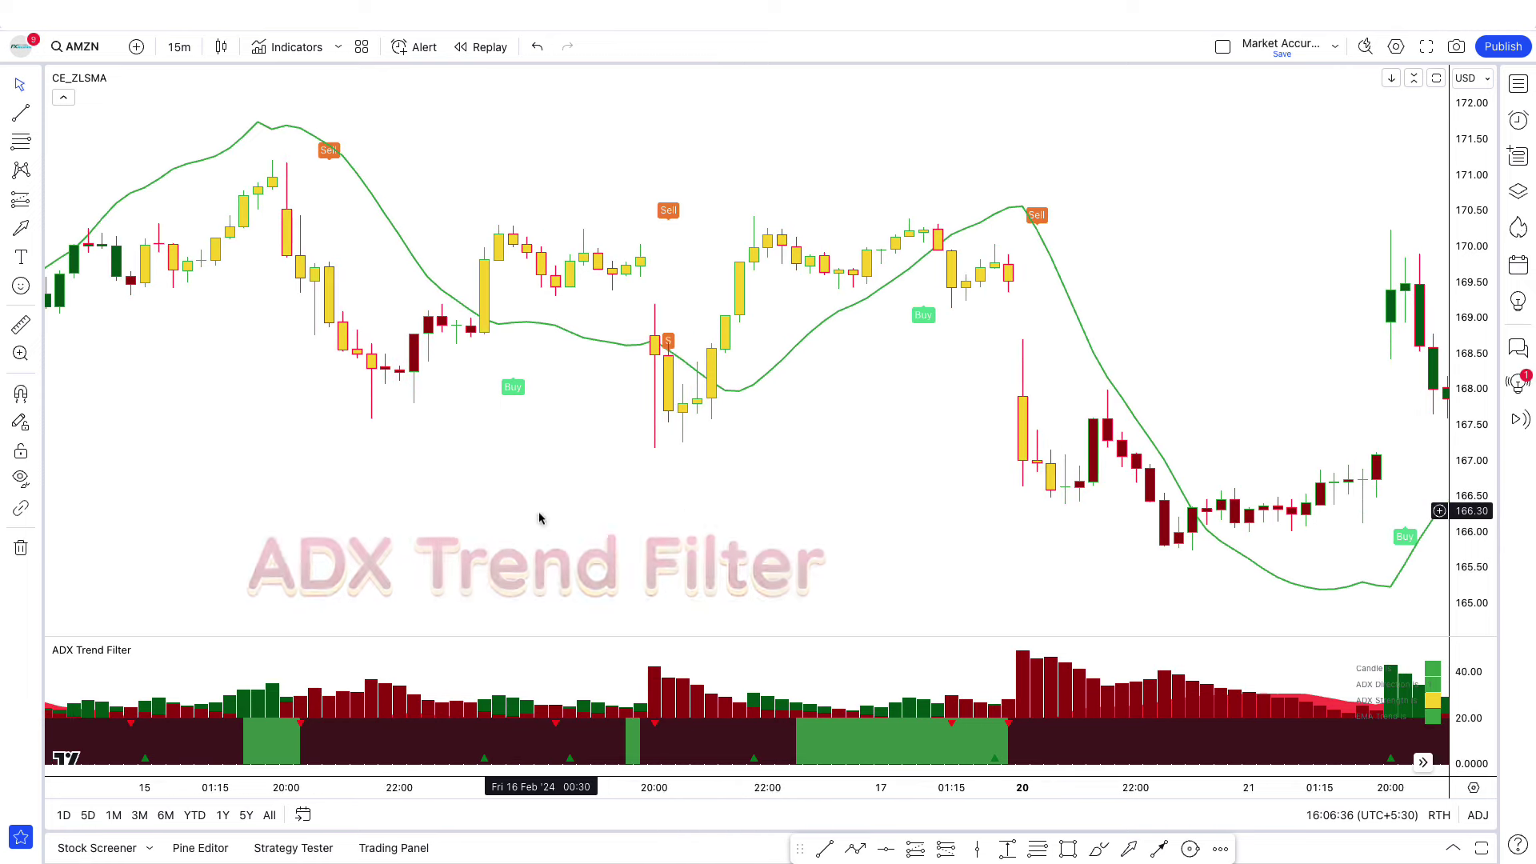
left_click_drag(542, 521, 611, 521)
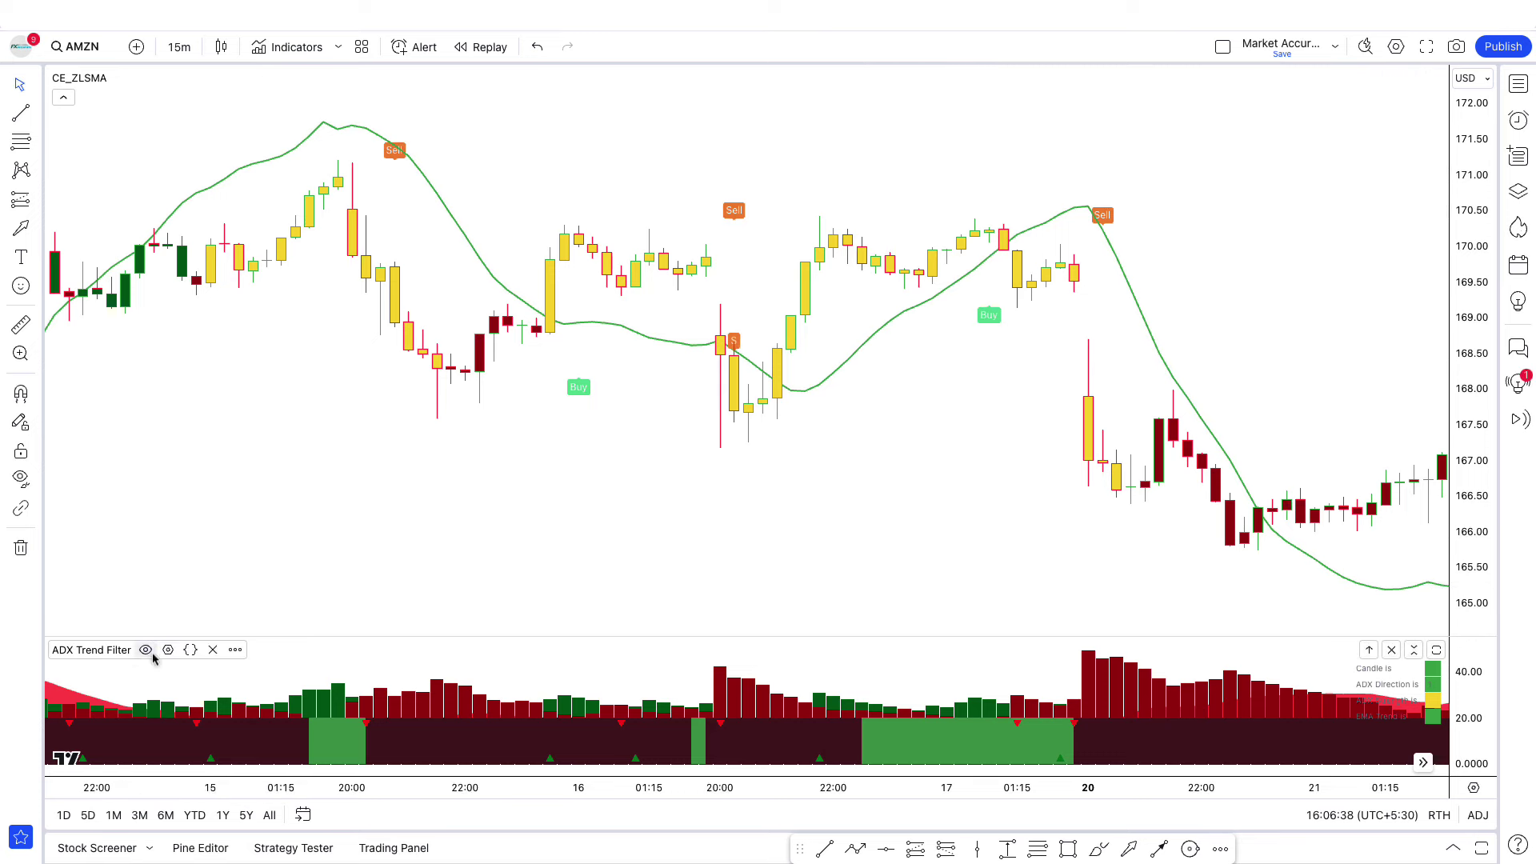
Step: In the ADX Trend Filter Style settings, untick Plot, Buy/Sell and Bar Color, then apply
left_click(168, 650)
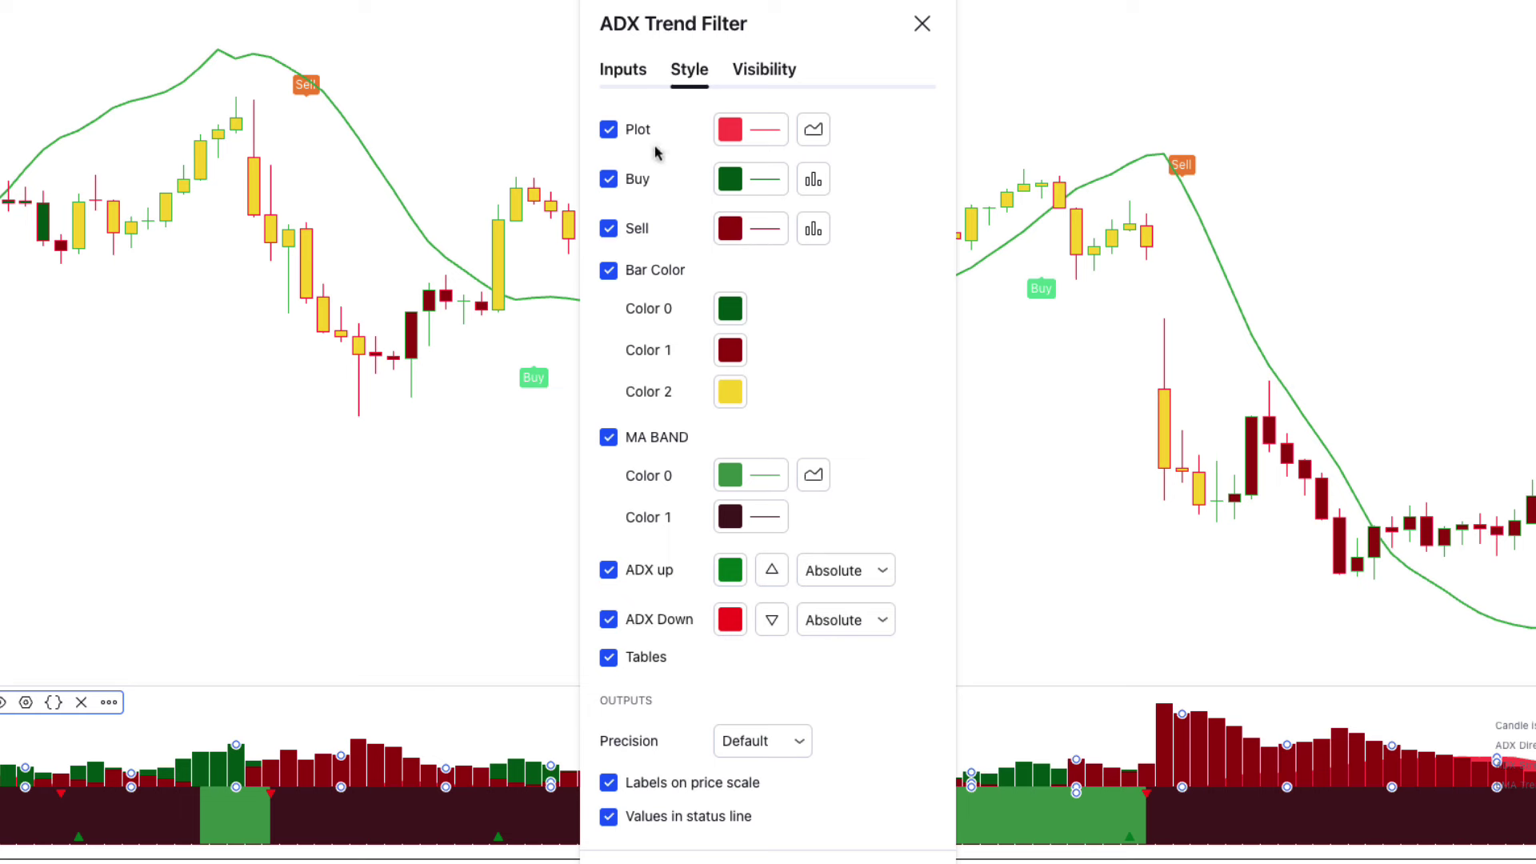
left_click(609, 179)
left_click(609, 229)
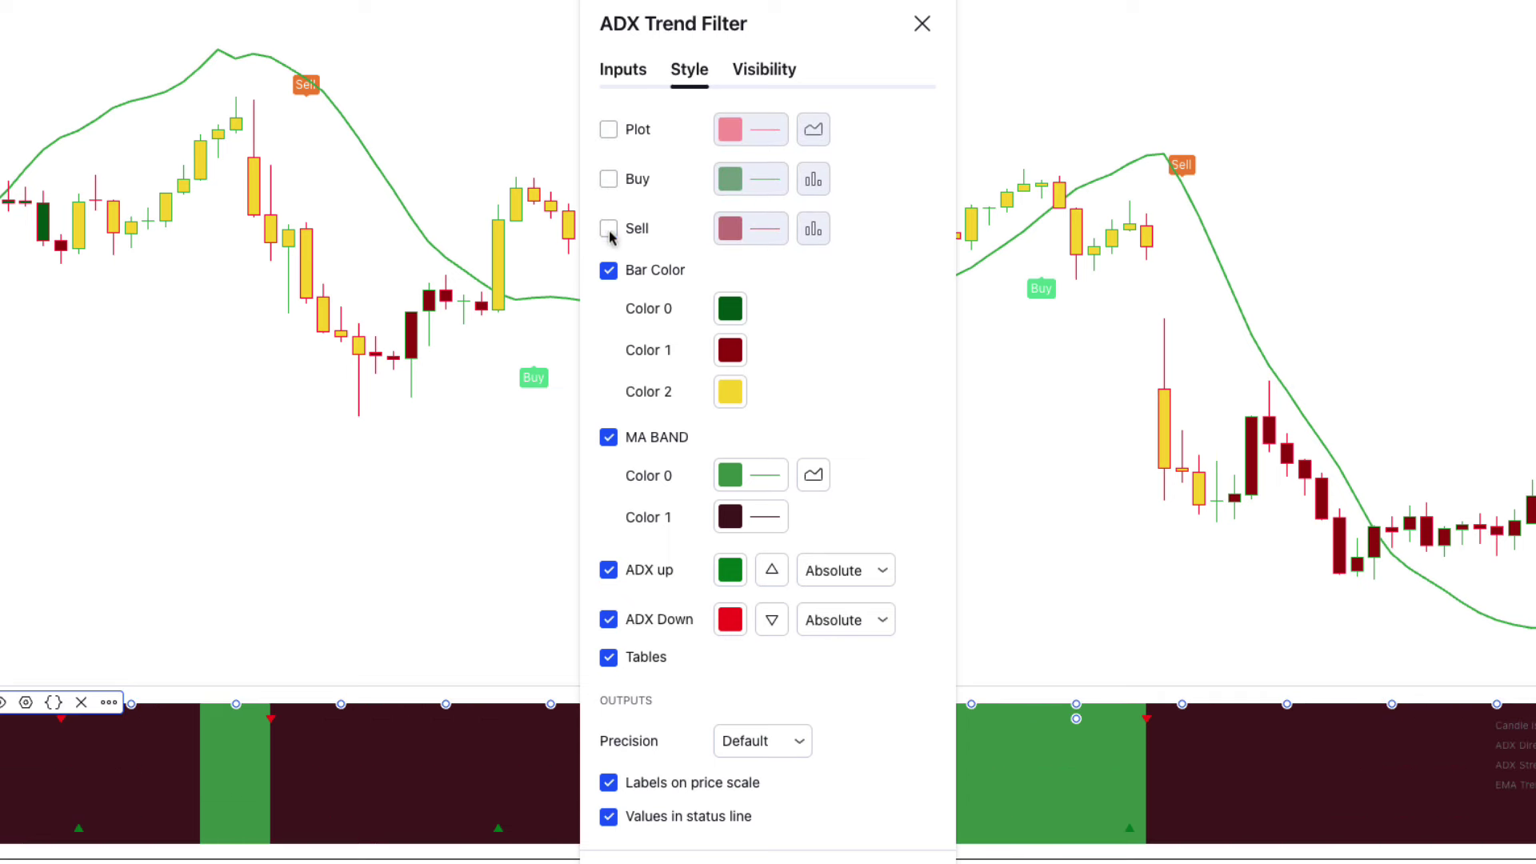
left_click(610, 272)
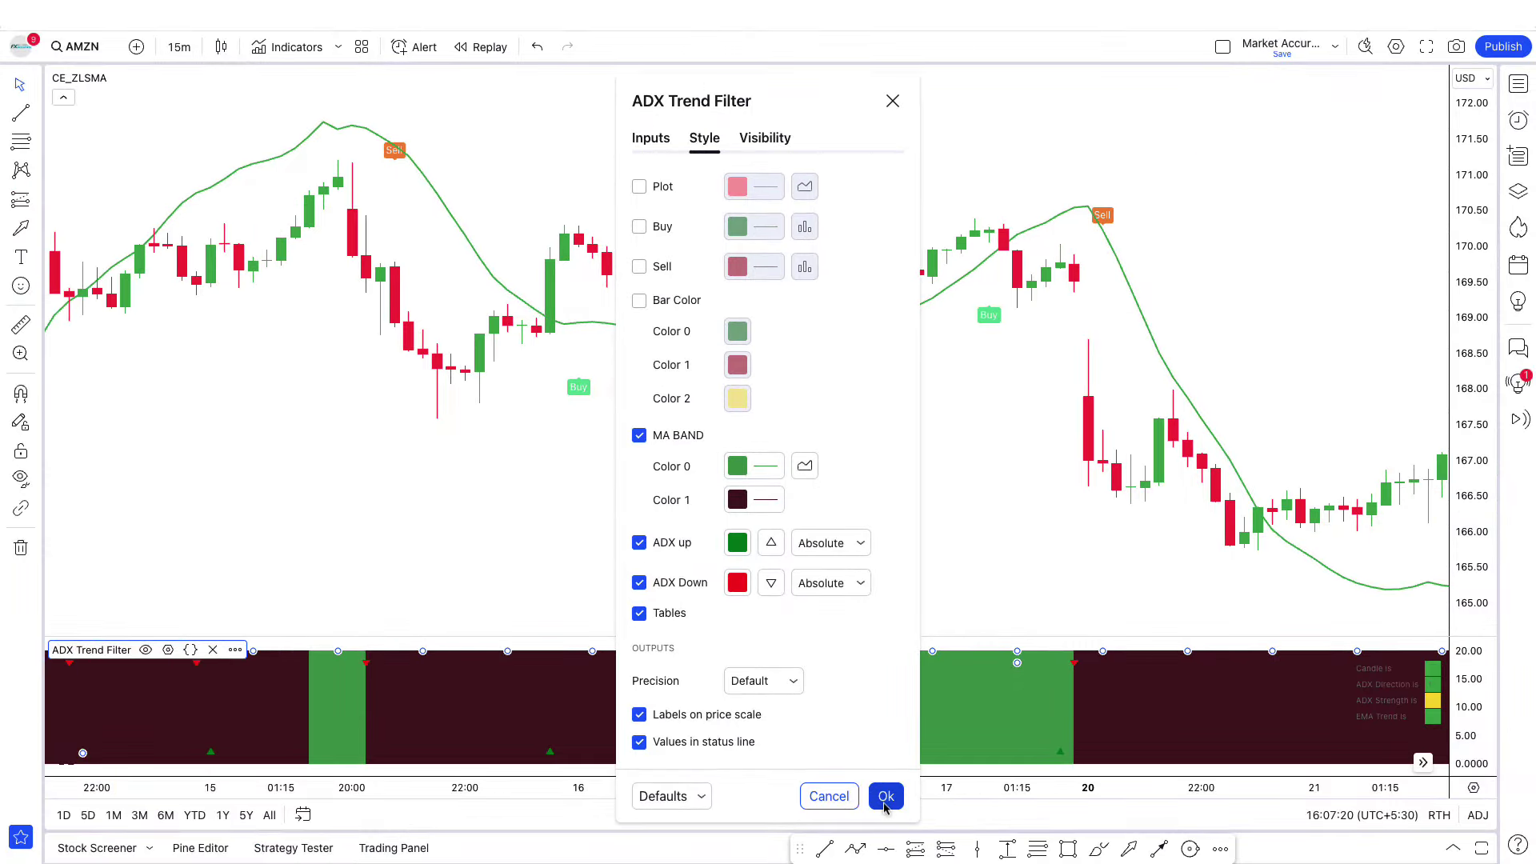
left_click(886, 796)
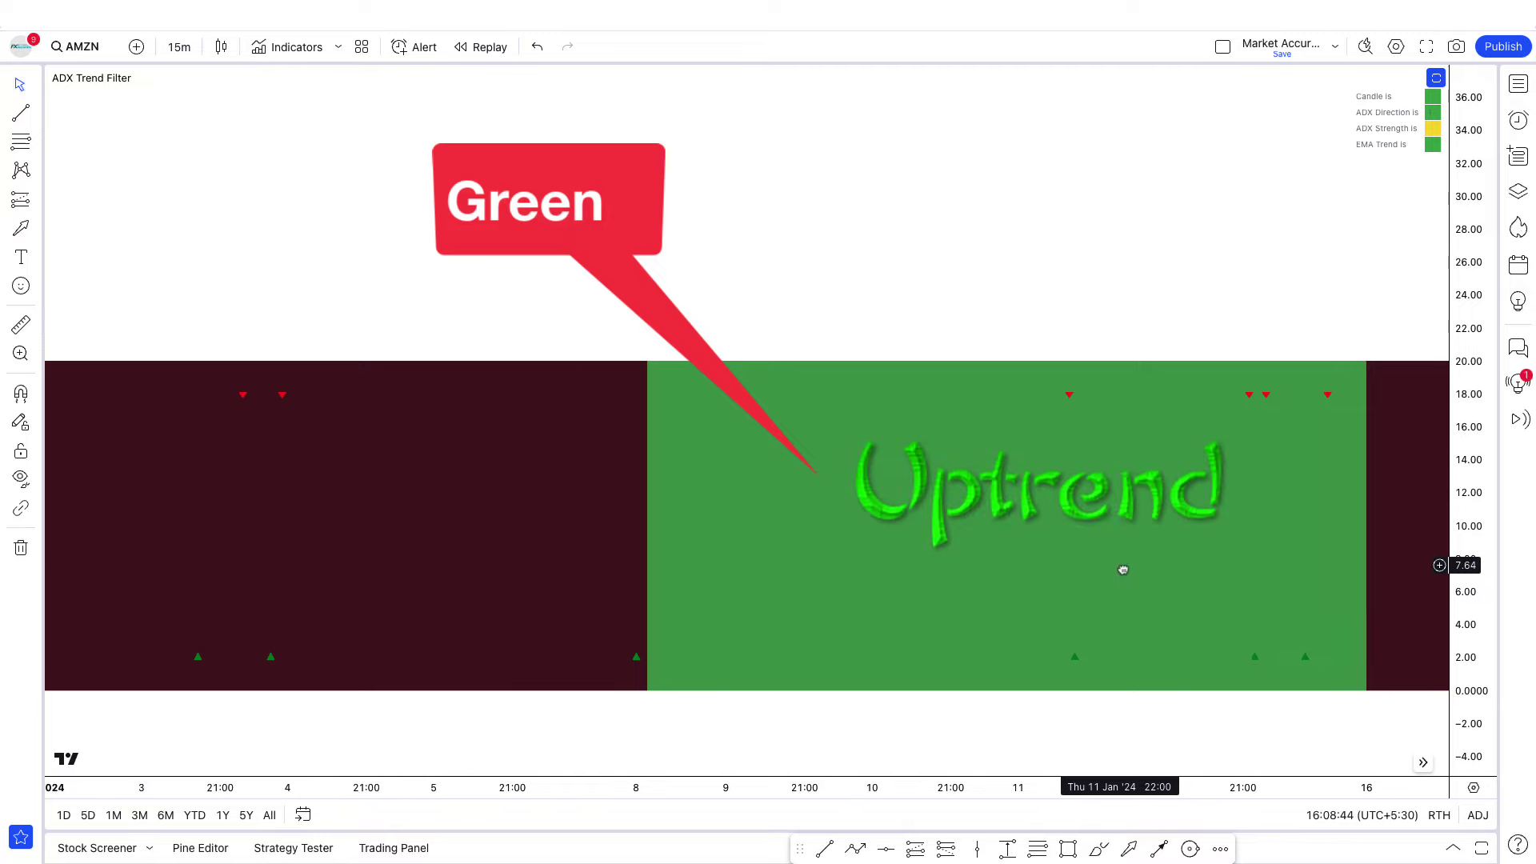
Step: Pan the chart back to late December 2023 with the ADX band beneath the price pane
left_click_drag(1045, 566, 1123, 565)
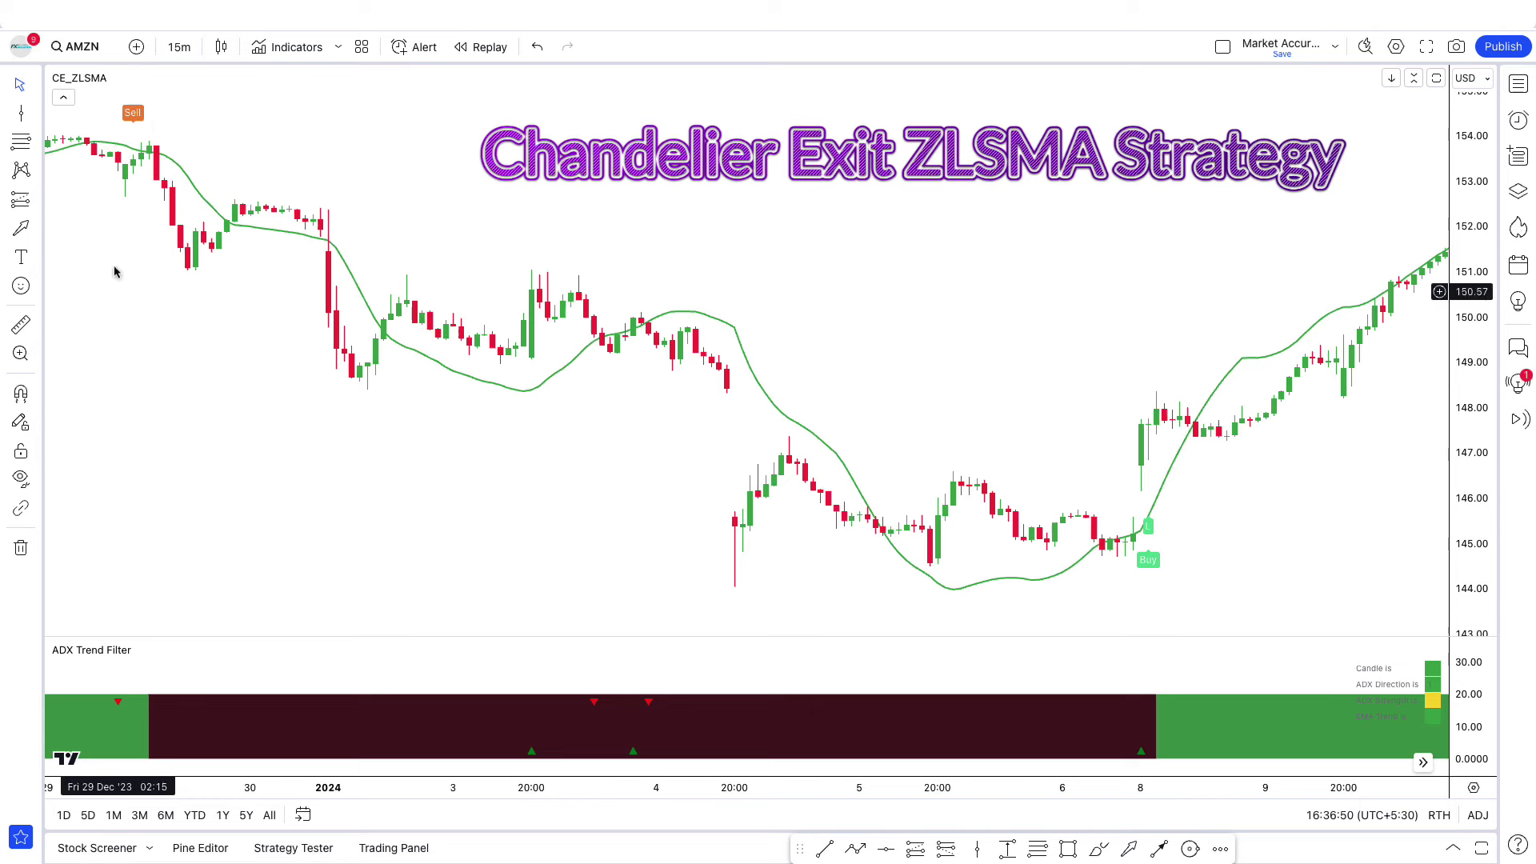
Step: Place a short position at the 29 Dec Sell candle with stop 154.17 and target 148.75
left_click(21, 228)
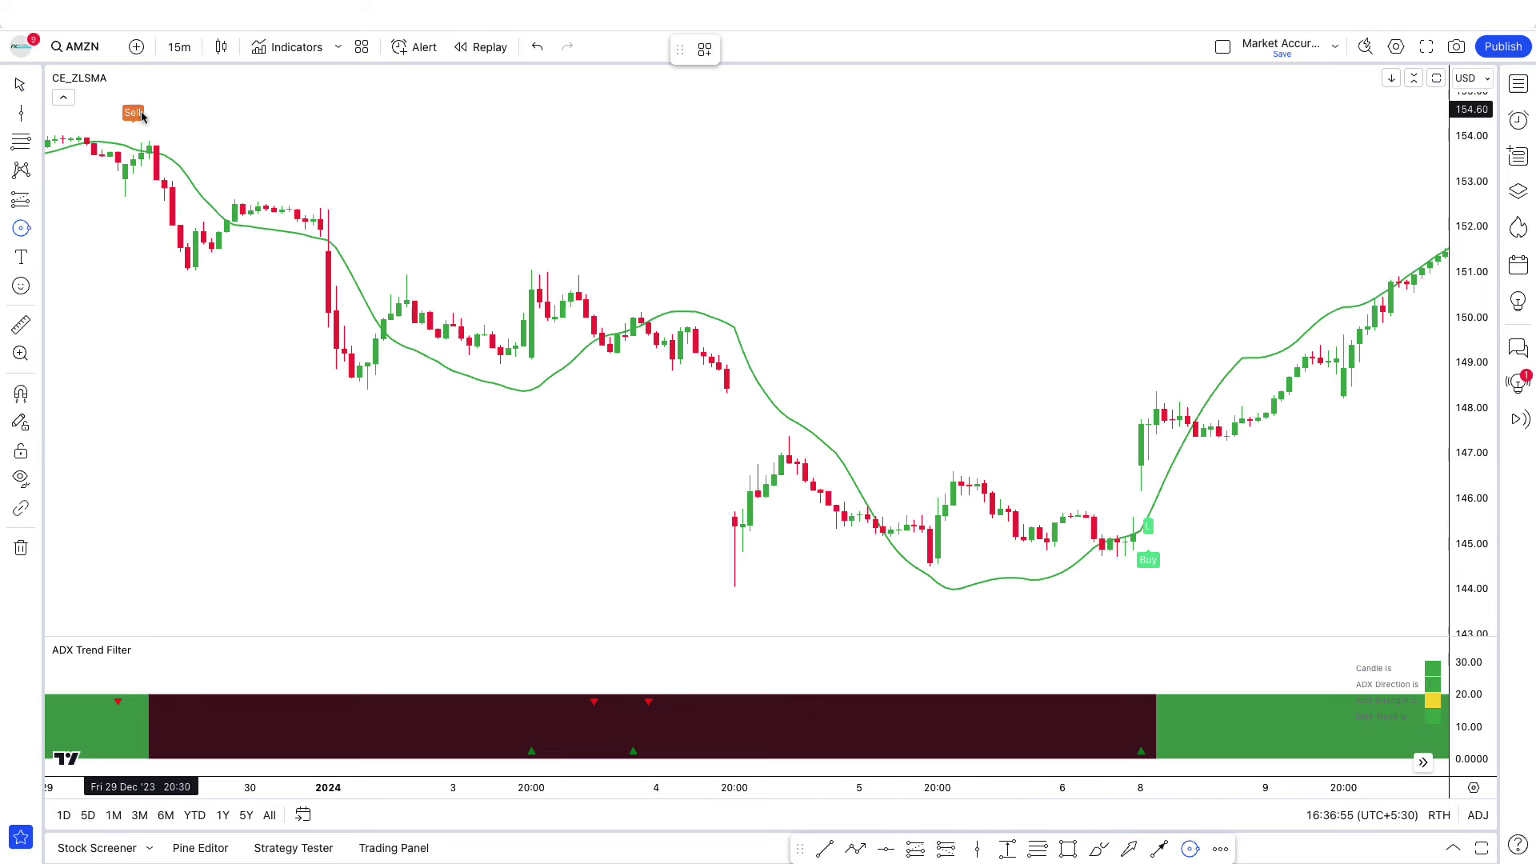
left_click(204, 130)
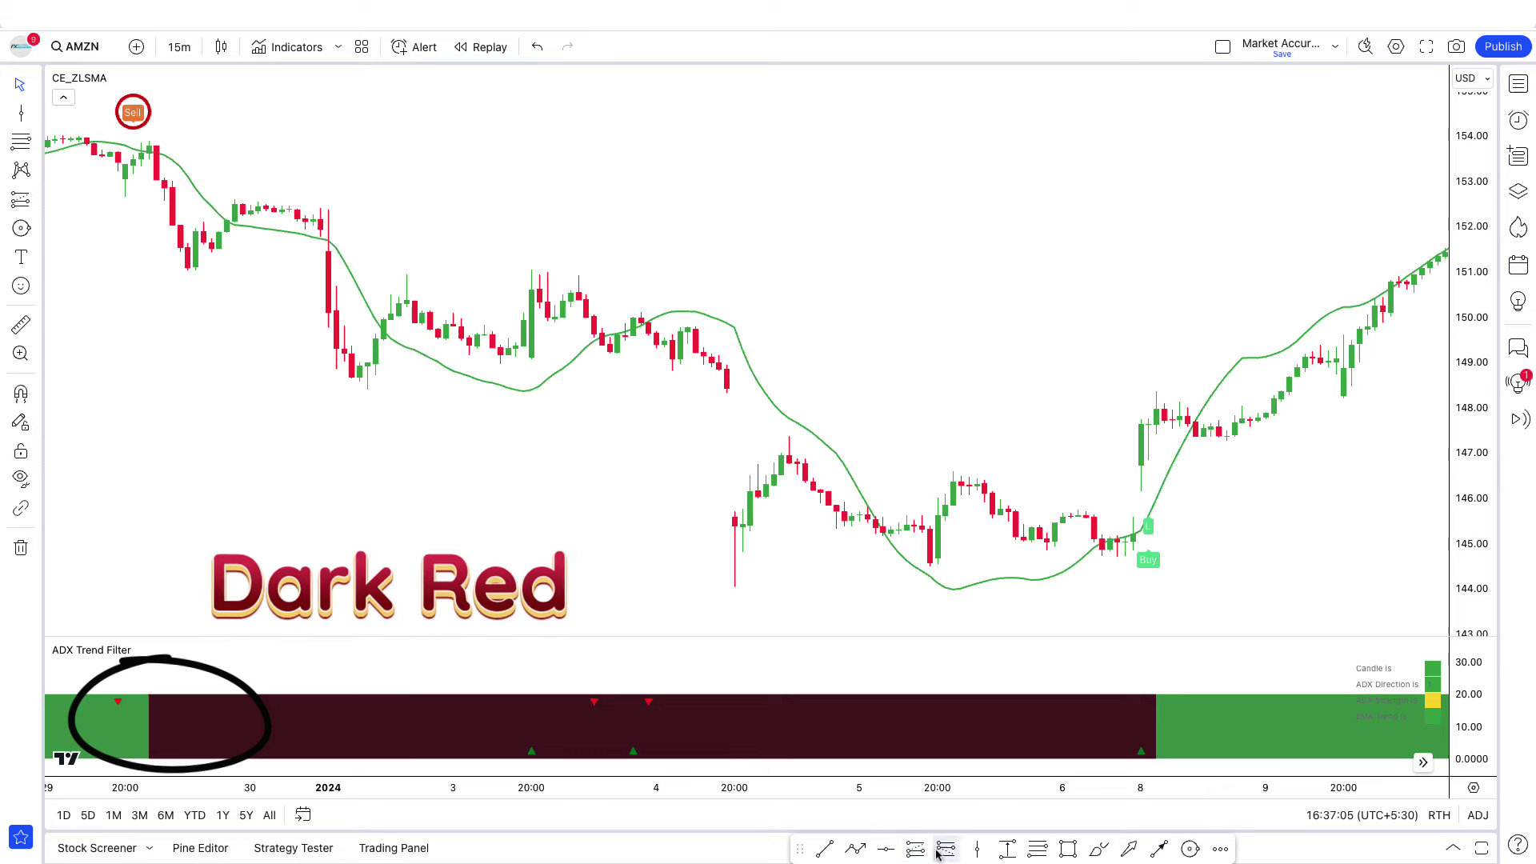
left_click(156, 179)
left_click_drag(156, 93, 143, 126)
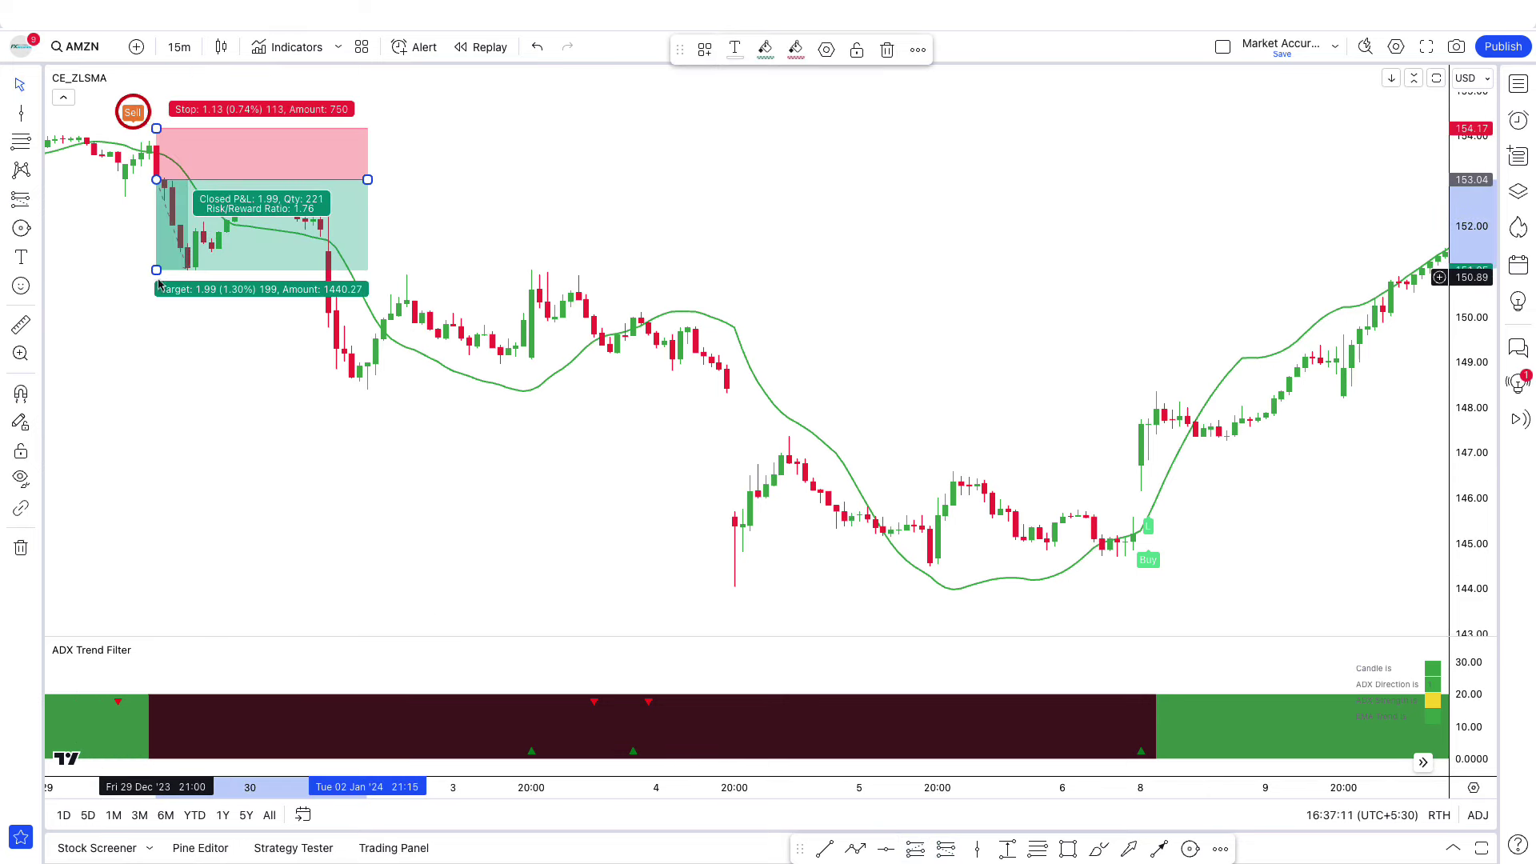
left_click_drag(156, 269, 156, 374)
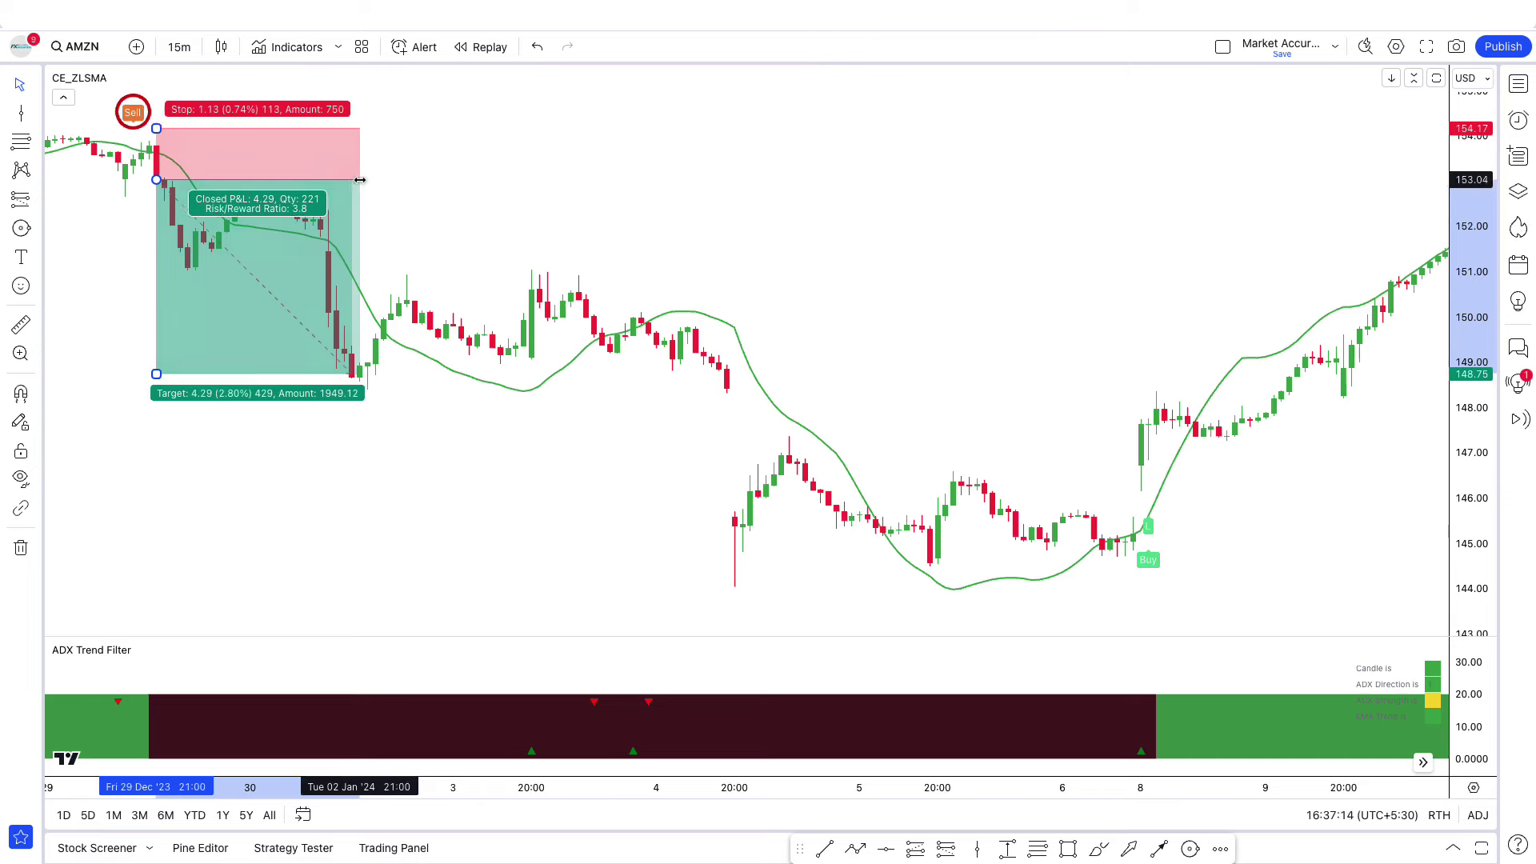
left_click(405, 213)
Step: Pan the chart forward to bring the 8 January Buy signal into view
left_click_drag(405, 213, 477, 215)
scroll(475, 215, "up", 2)
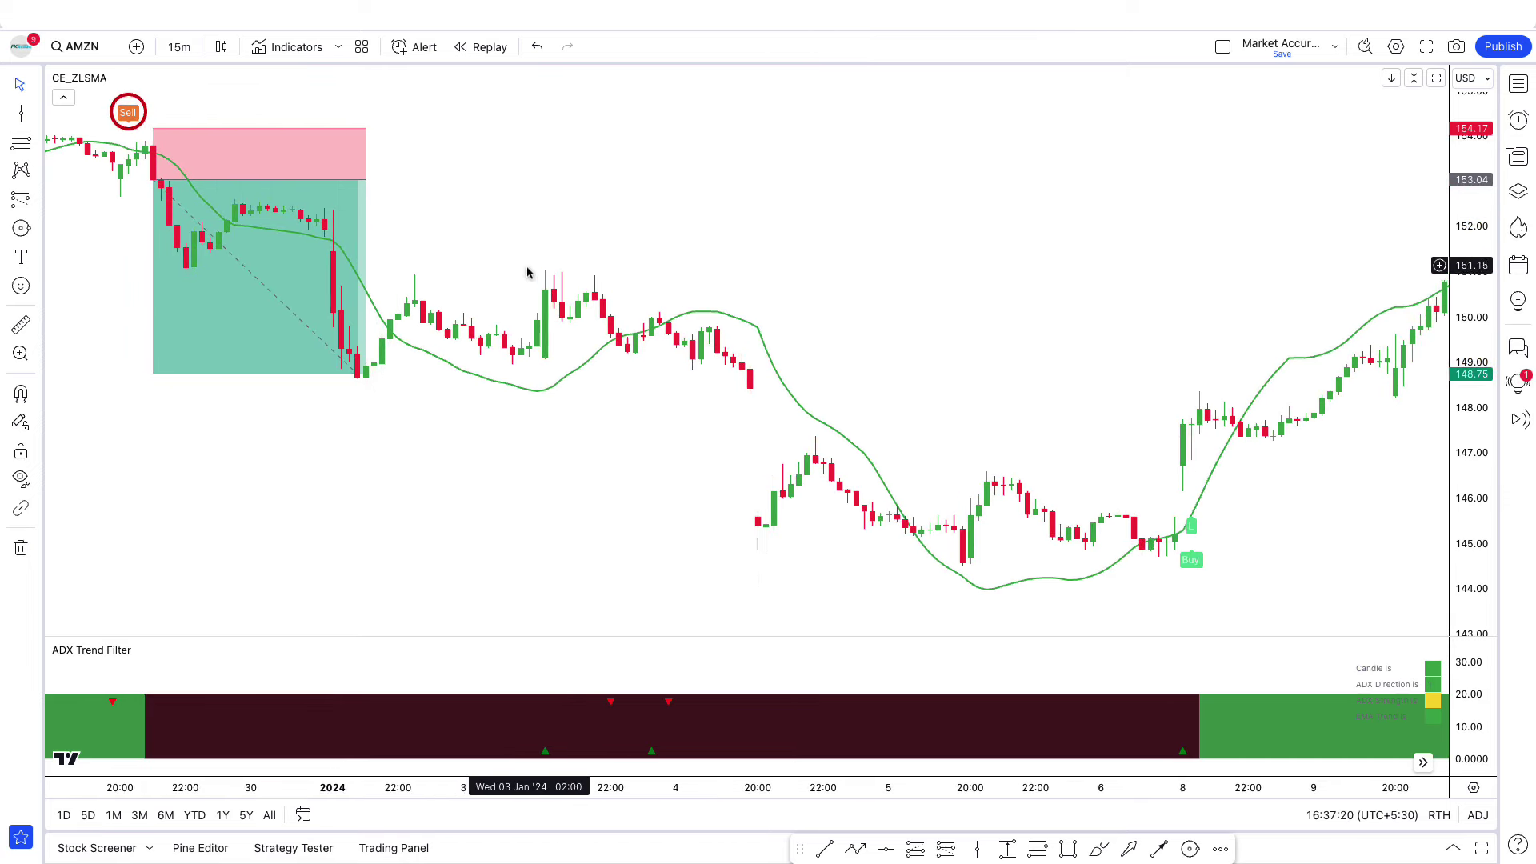
left_click_drag(611, 525, 528, 539)
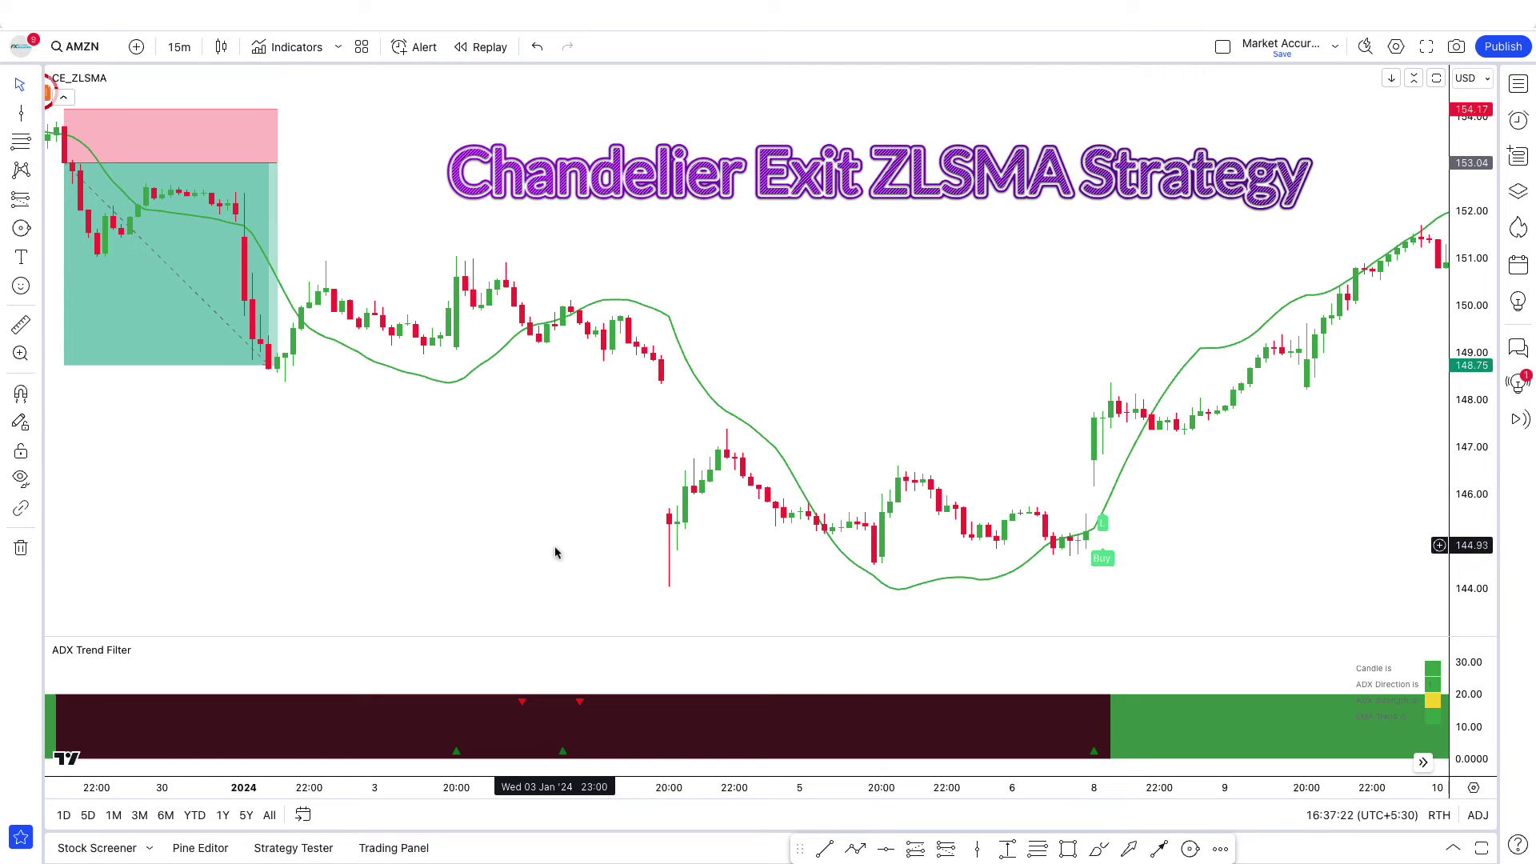
scroll(556, 552, "right", 5)
left_click_drag(750, 597, 568, 572)
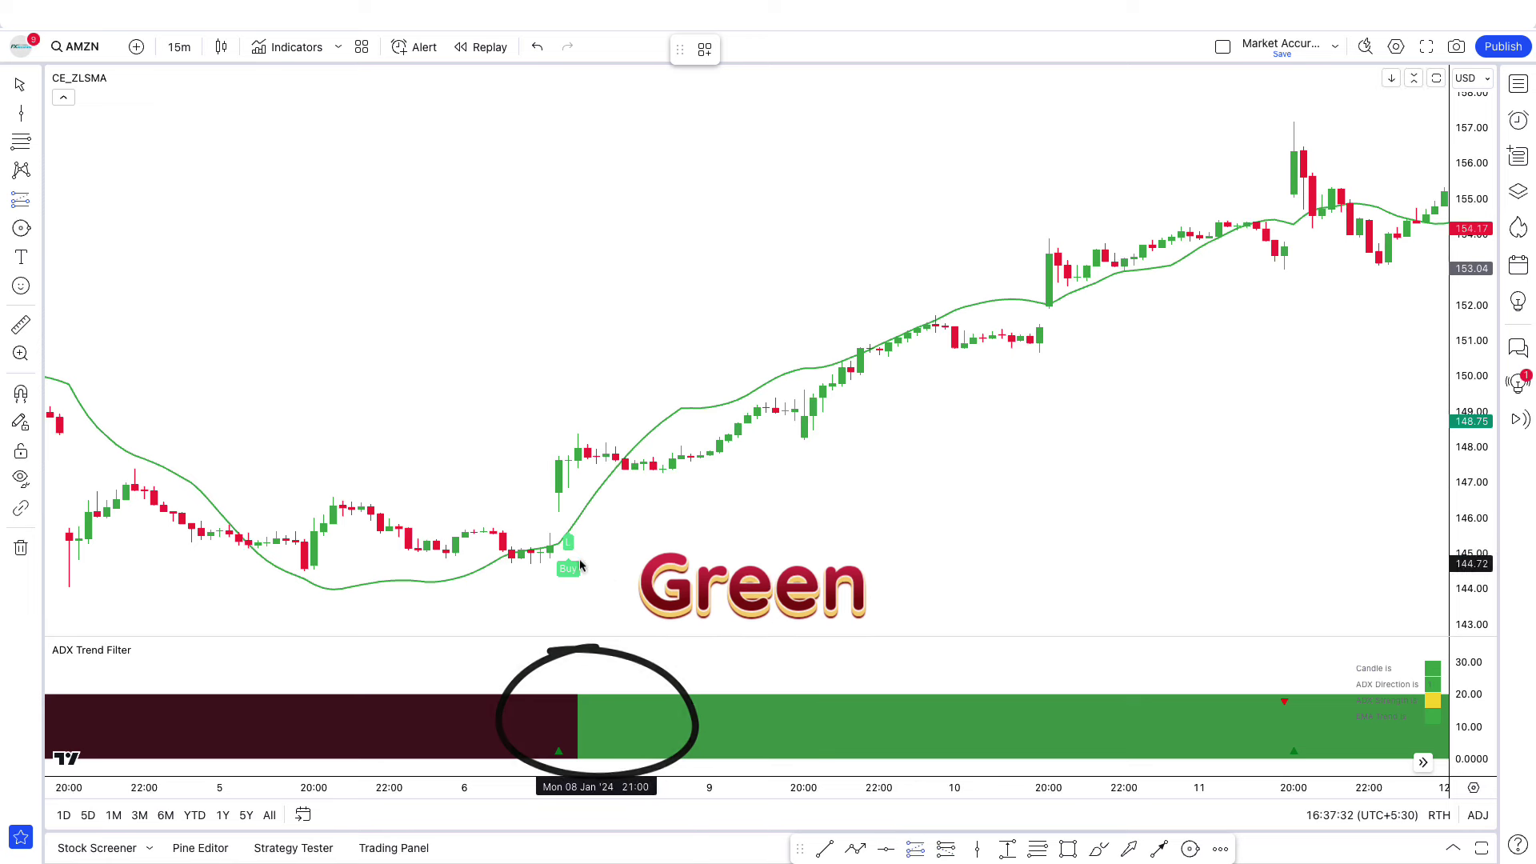
Step: Place a long position at the 8 Jan Buy candle, stop below, target raised, extended until hit
left_click(559, 464)
left_click_drag(559, 553, 560, 560)
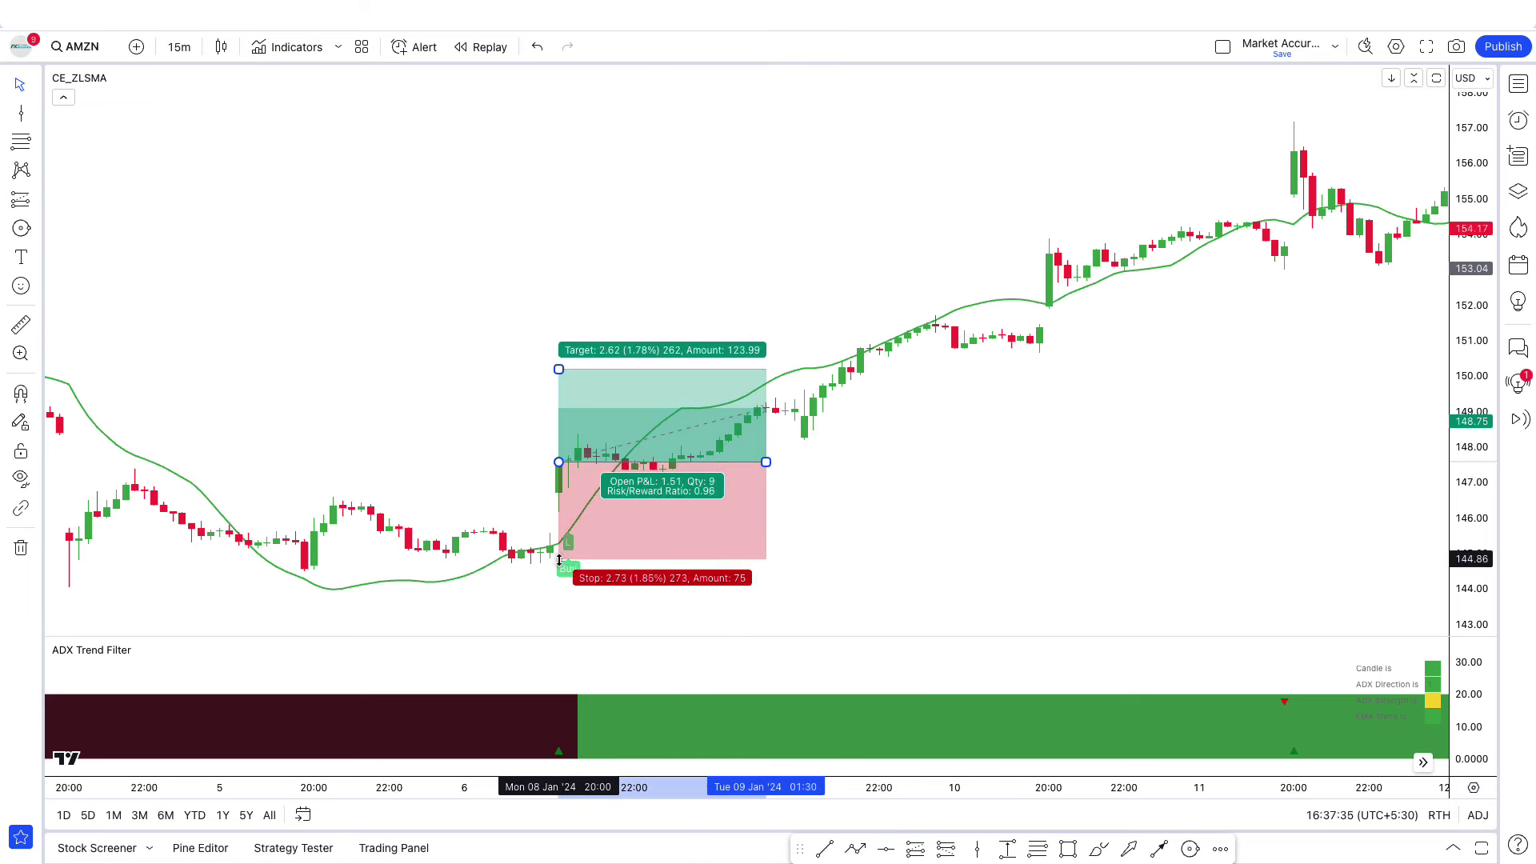
left_click_drag(559, 368, 575, 230)
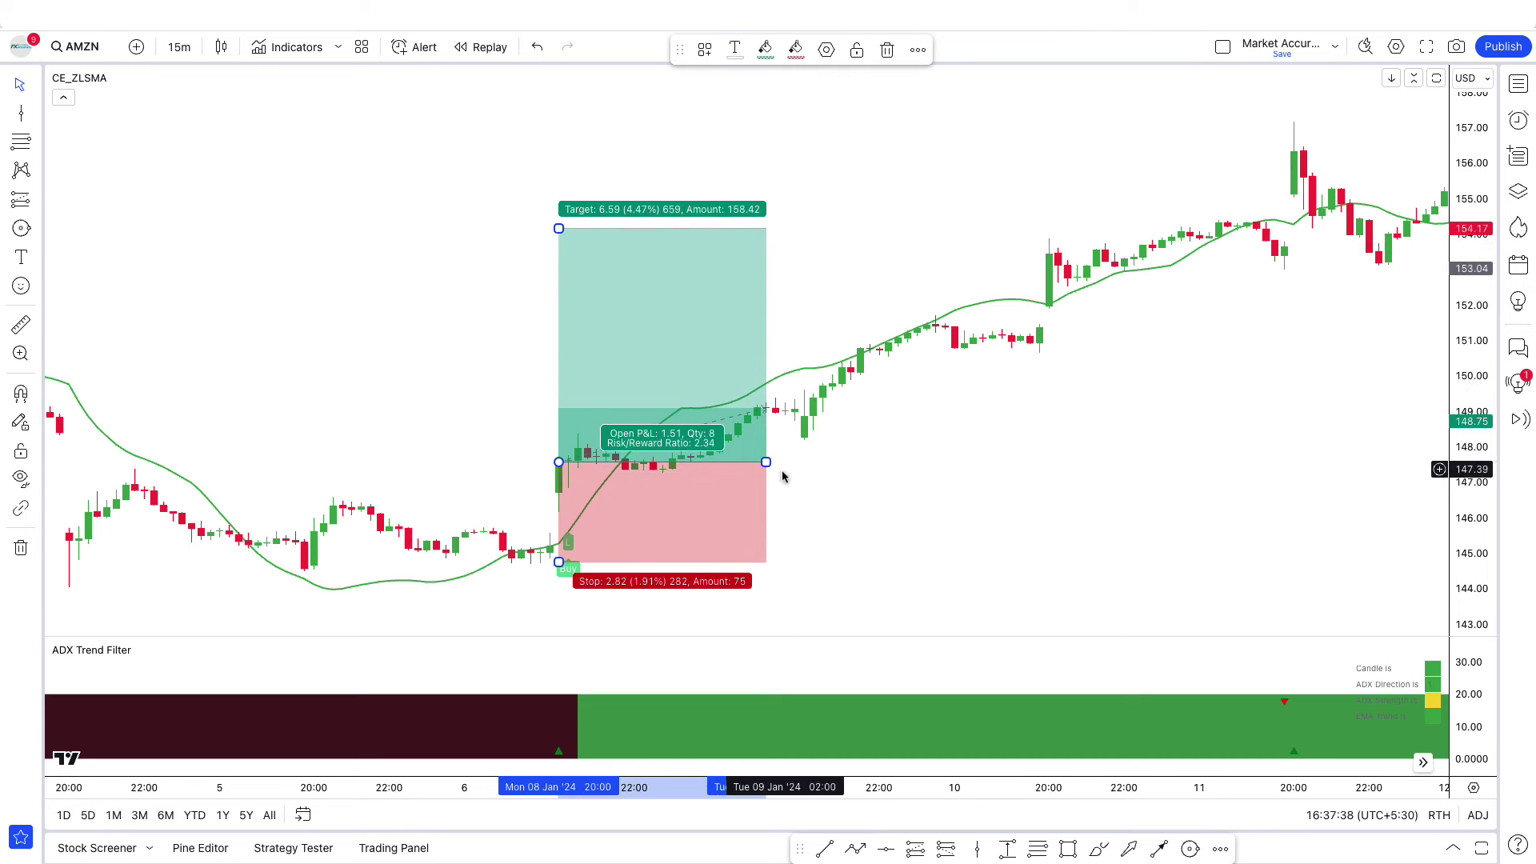
left_click_drag(766, 462, 1177, 423)
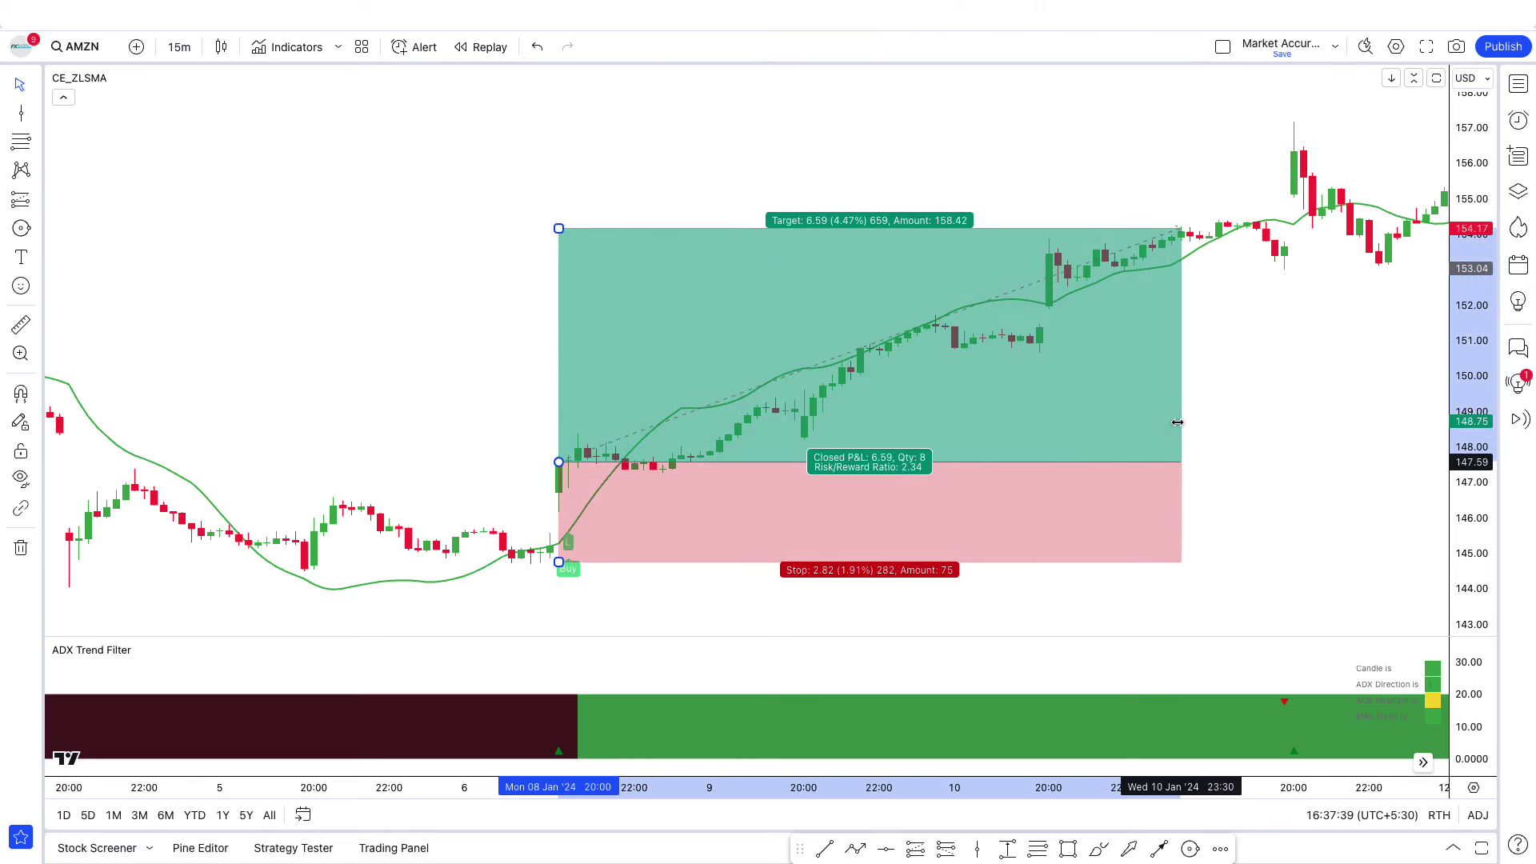
left_click(1262, 470)
scroll(1262, 470, "right", 3)
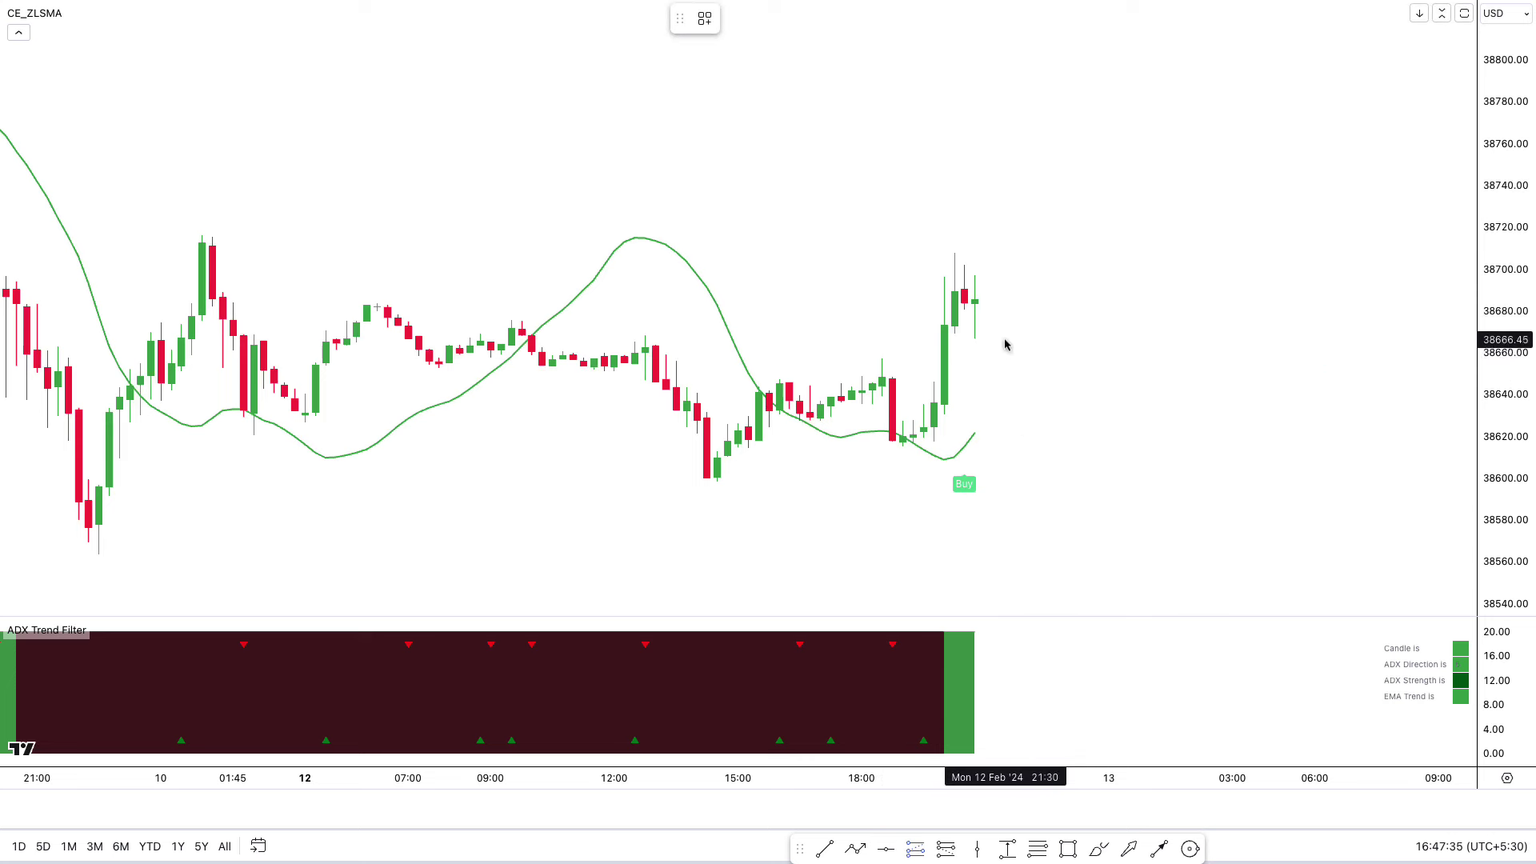
Step: Place a long position at the 12 Feb Buy candle with stop at the signal low and 1.5 target
left_click(976, 303)
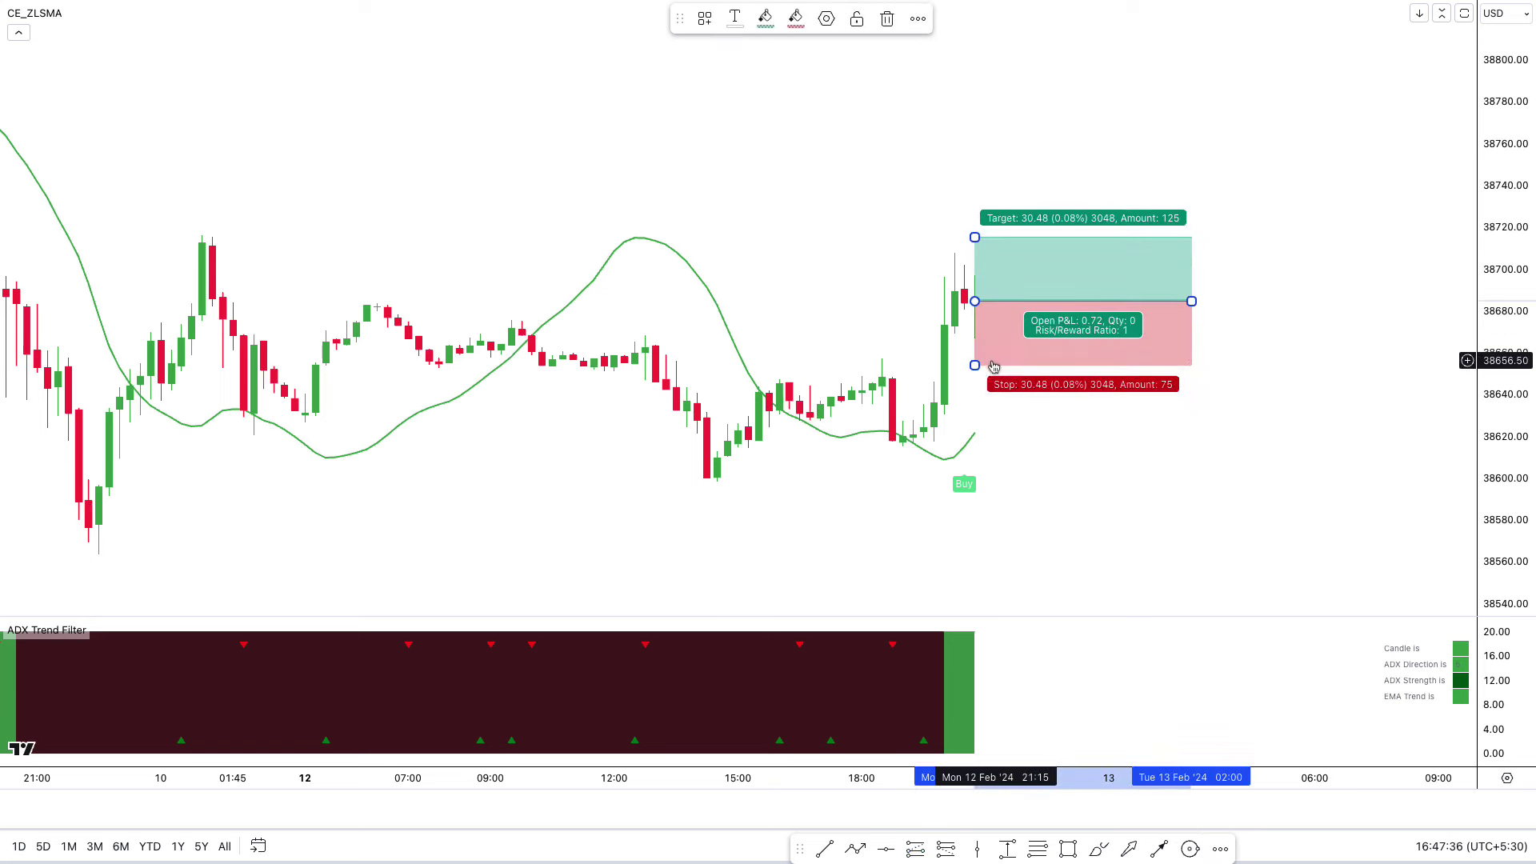
left_click_drag(978, 369, 976, 436)
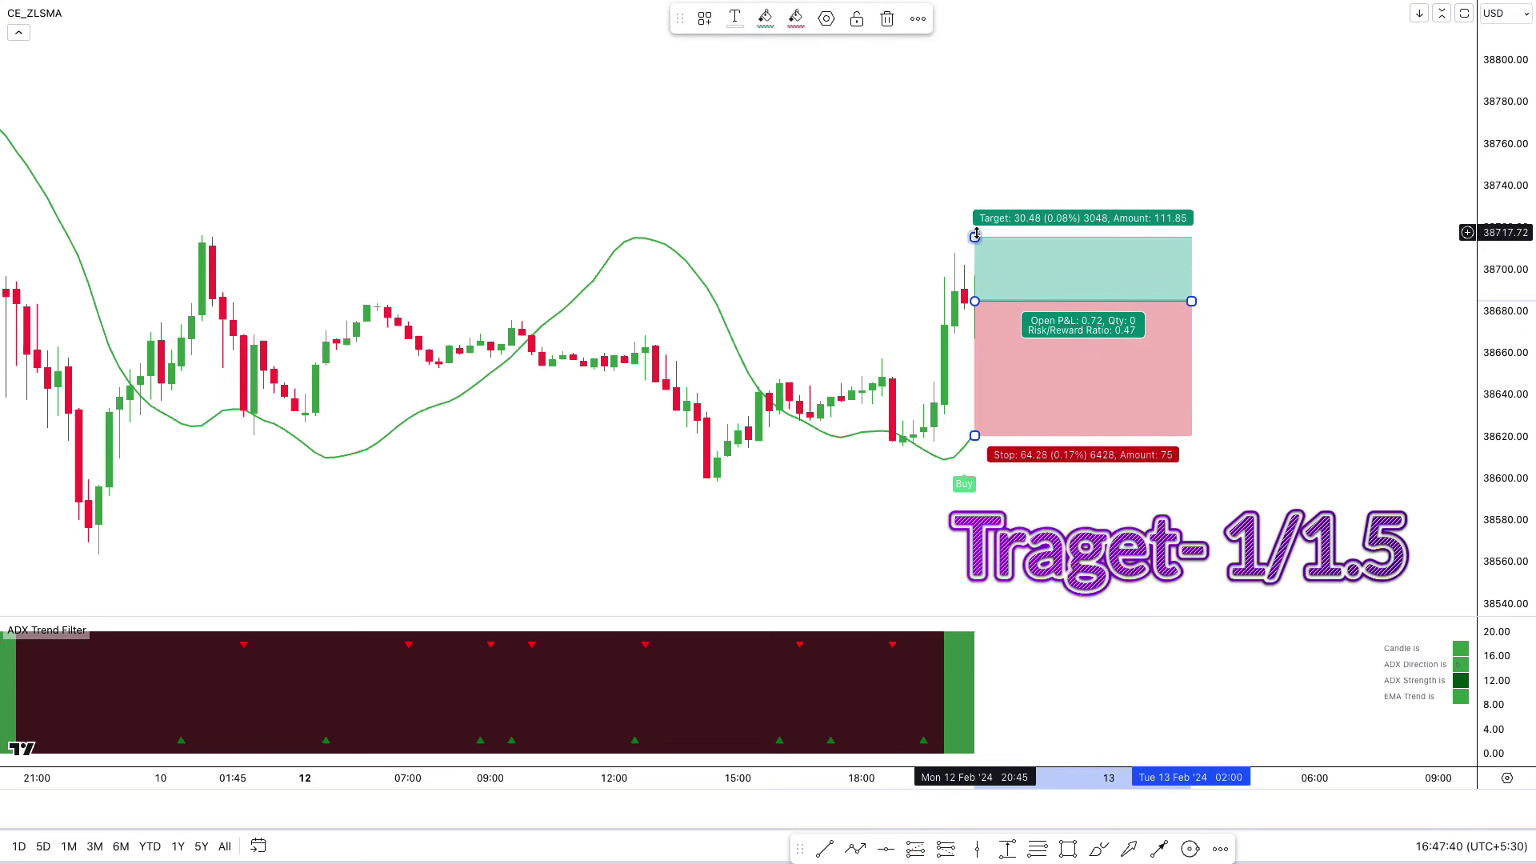
left_click_drag(975, 436, 974, 438)
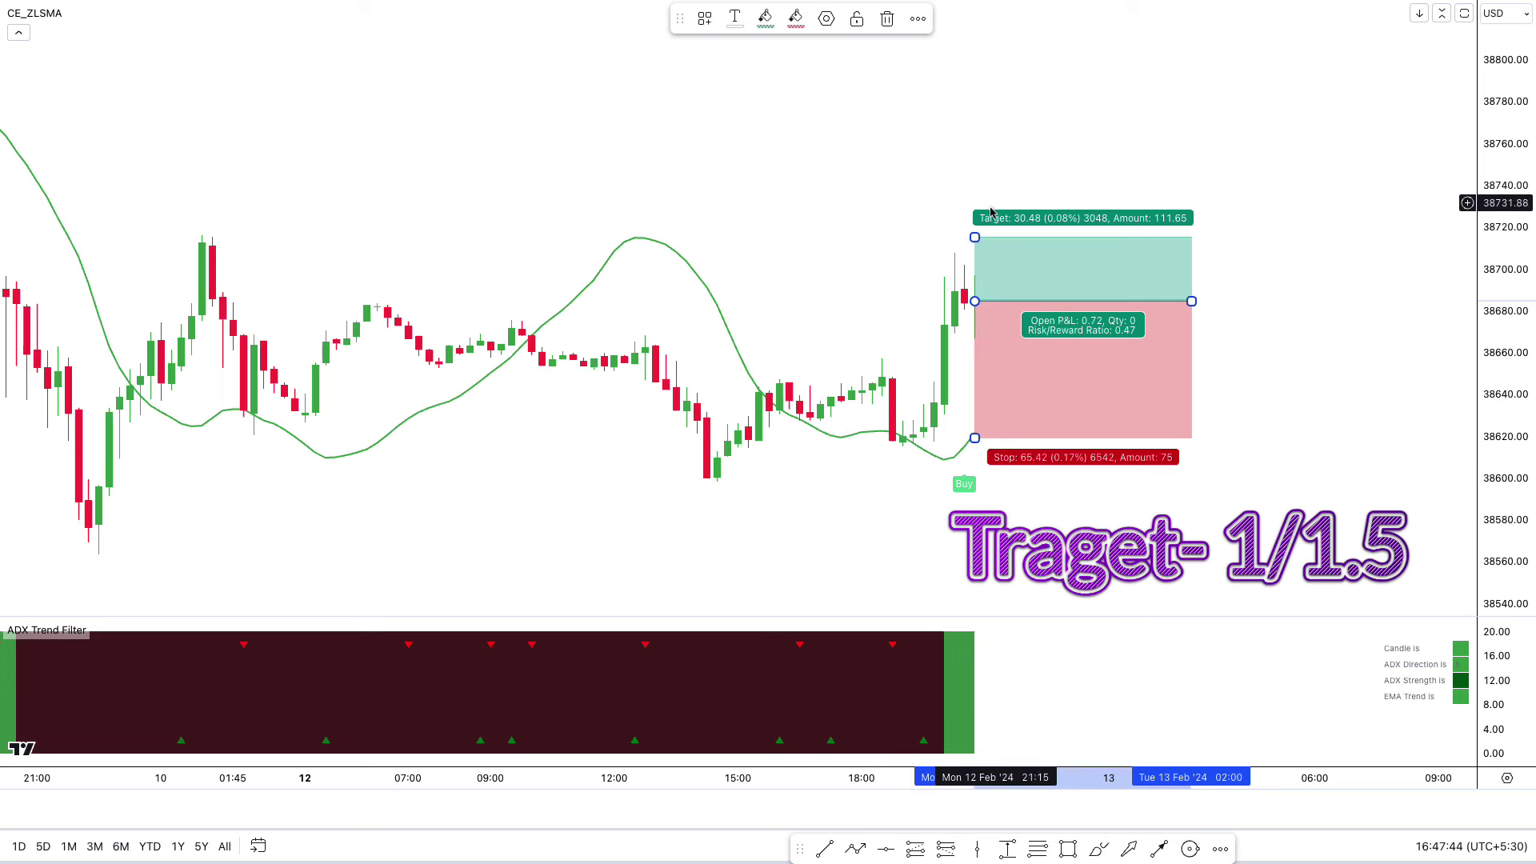
left_click_drag(975, 237, 962, 95)
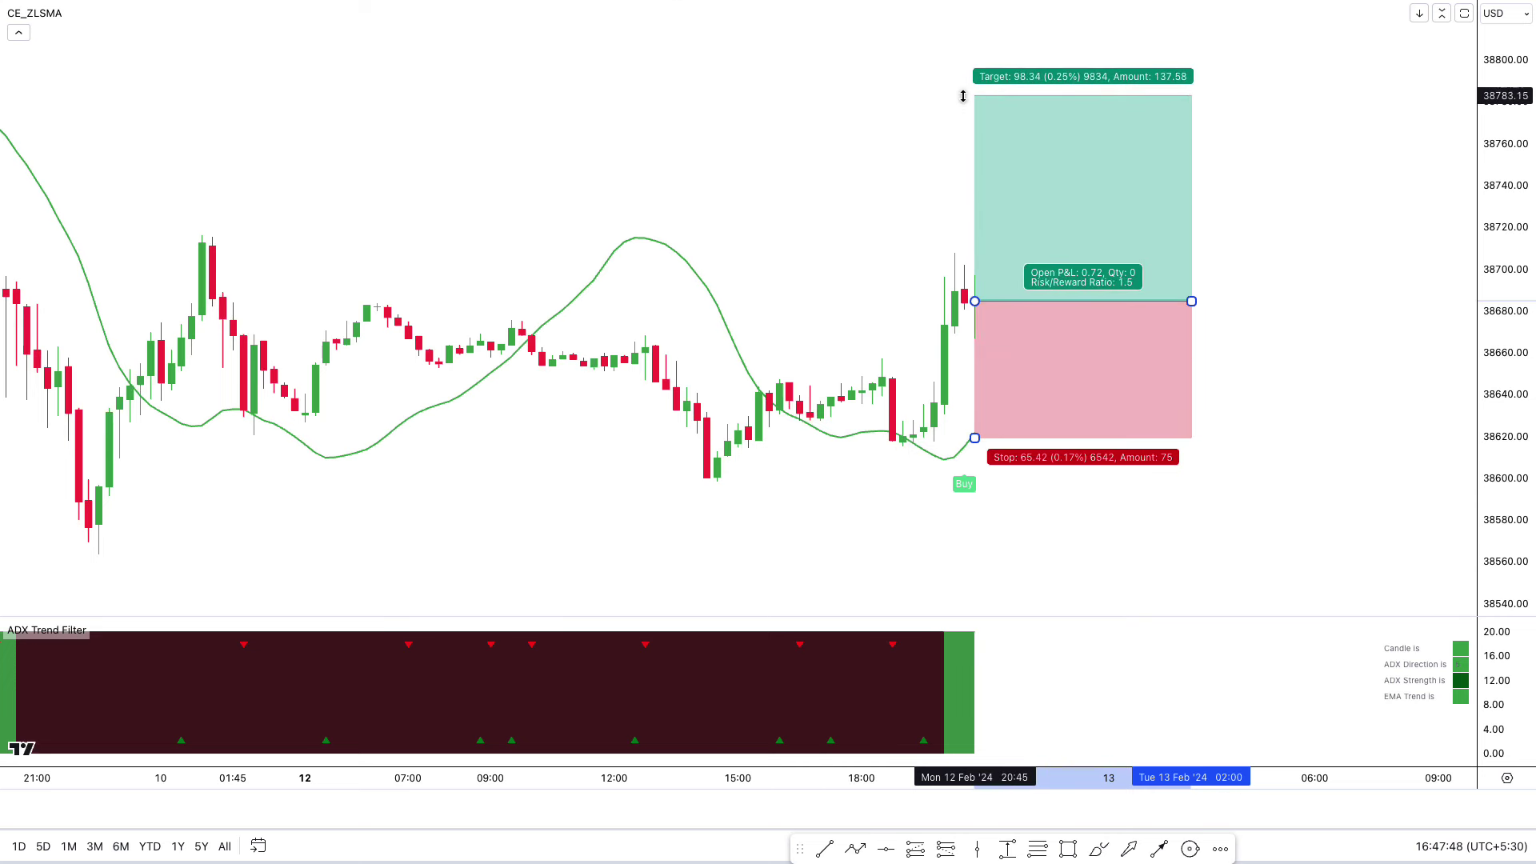
left_click(730, 710)
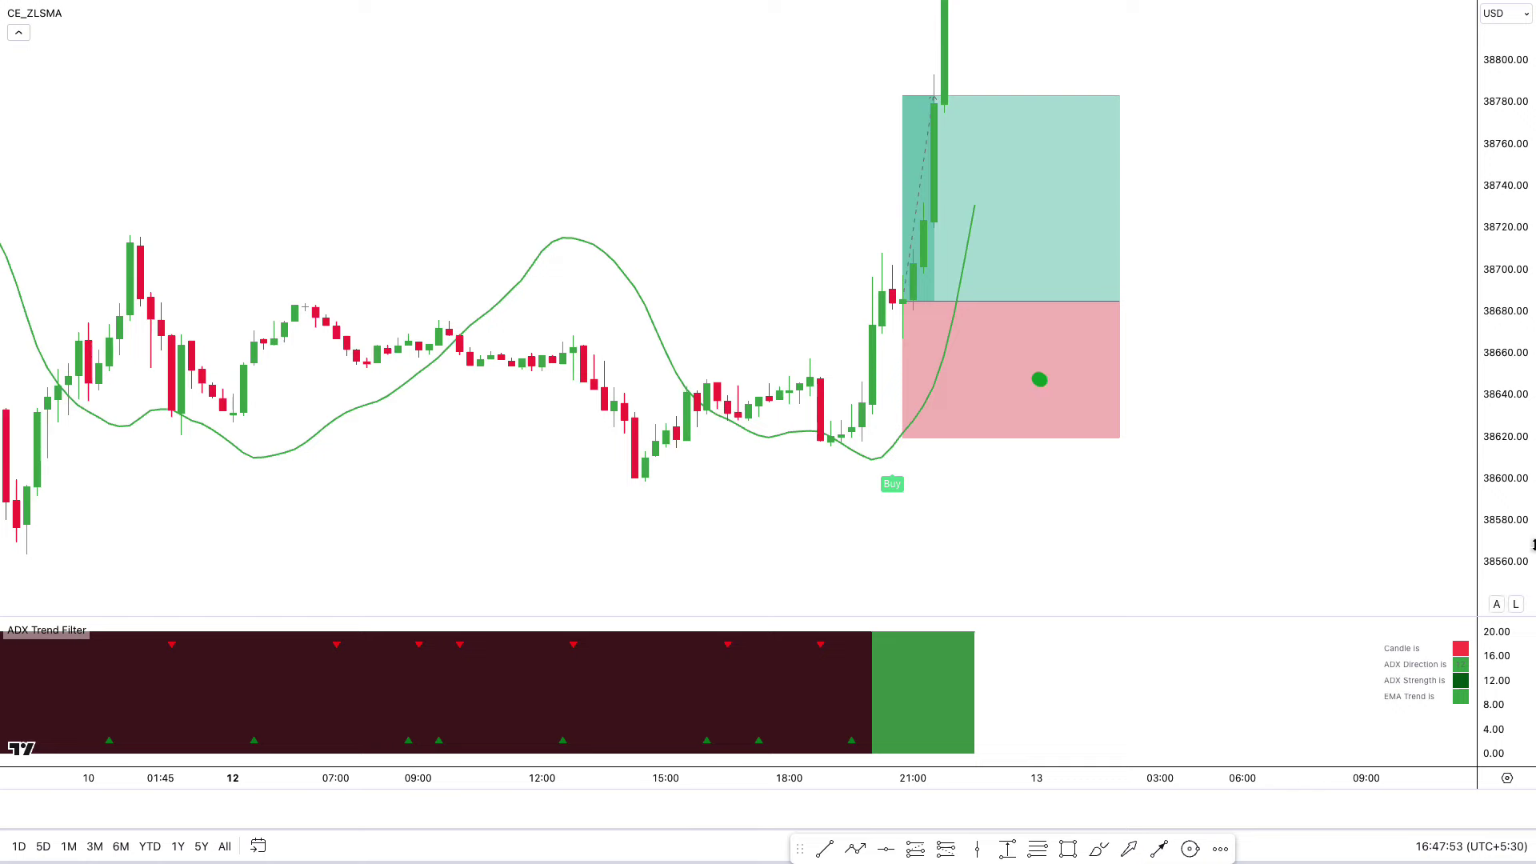
Step: Rescale the price axis, raise the long target to about 38915, and scroll to the 15 Feb Buy signal
left_click(1497, 606)
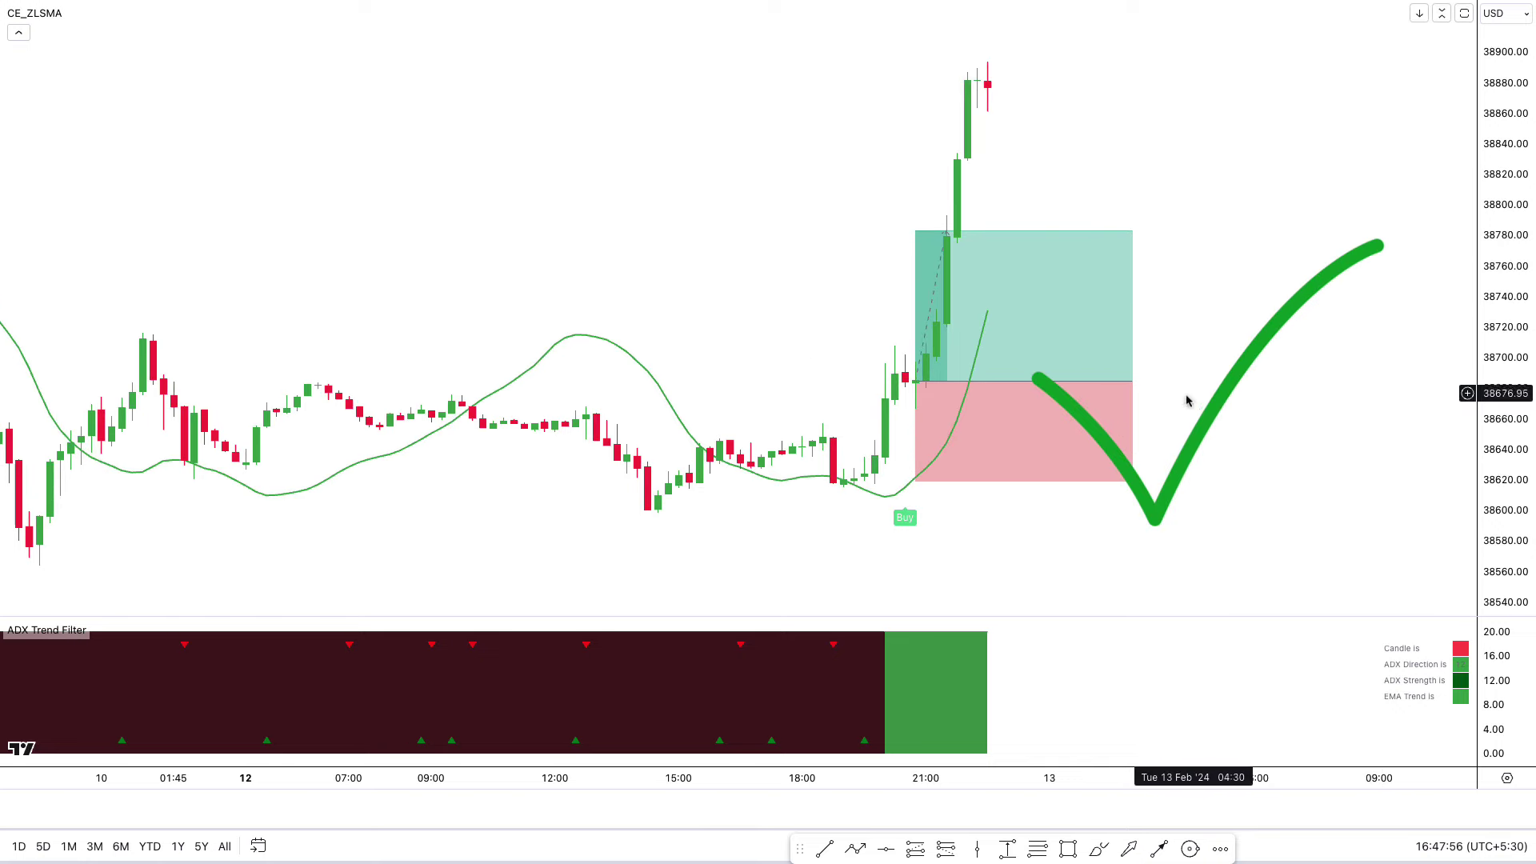
scroll(1324, 402, "up", 3)
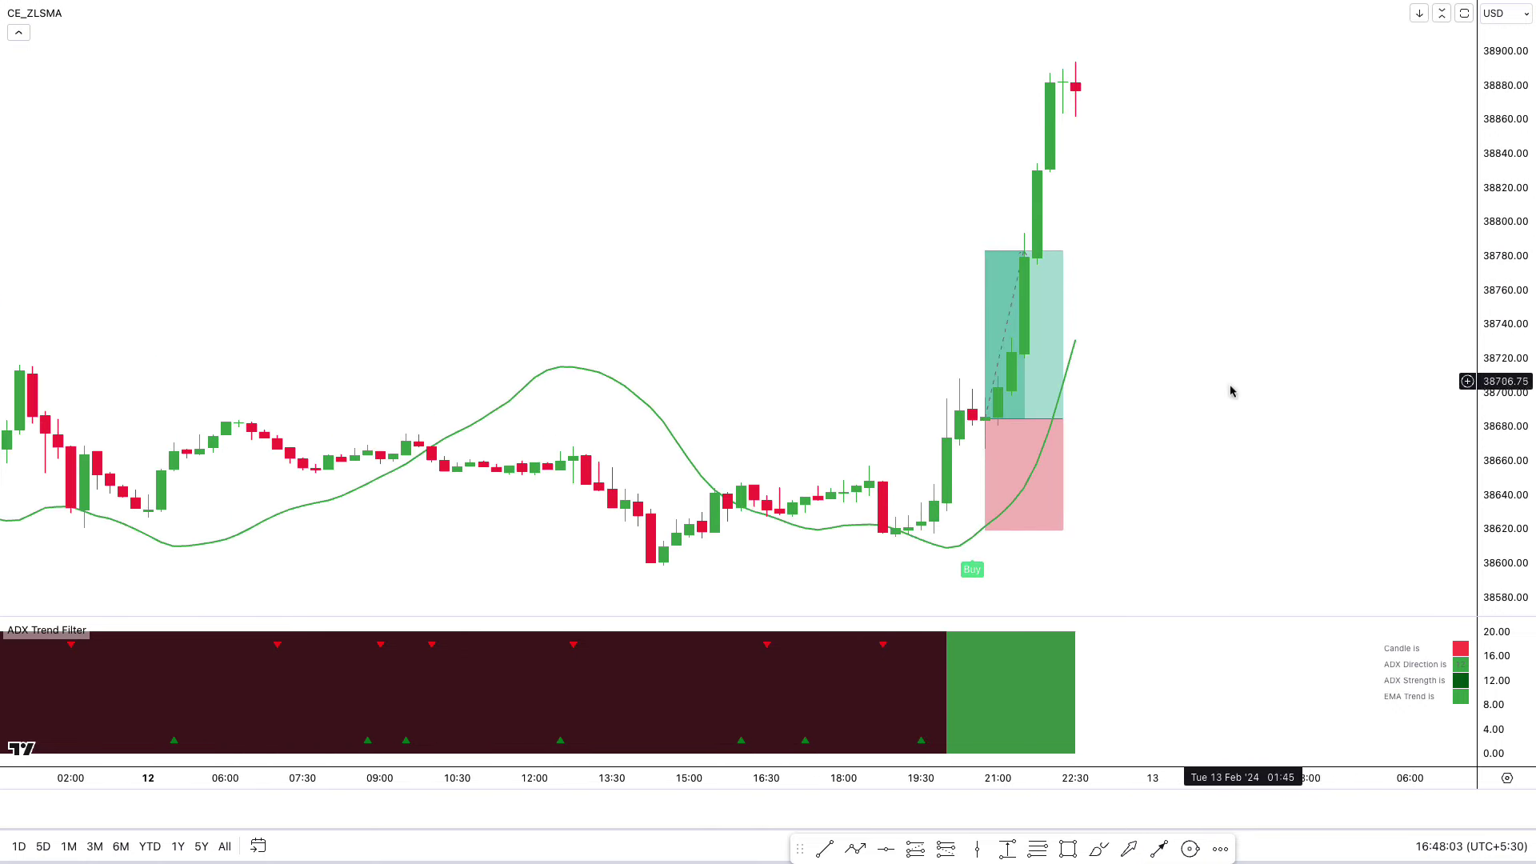
left_click_drag(882, 368, 872, 94)
left_click(1252, 463)
scroll(1252, 464, "left", 5)
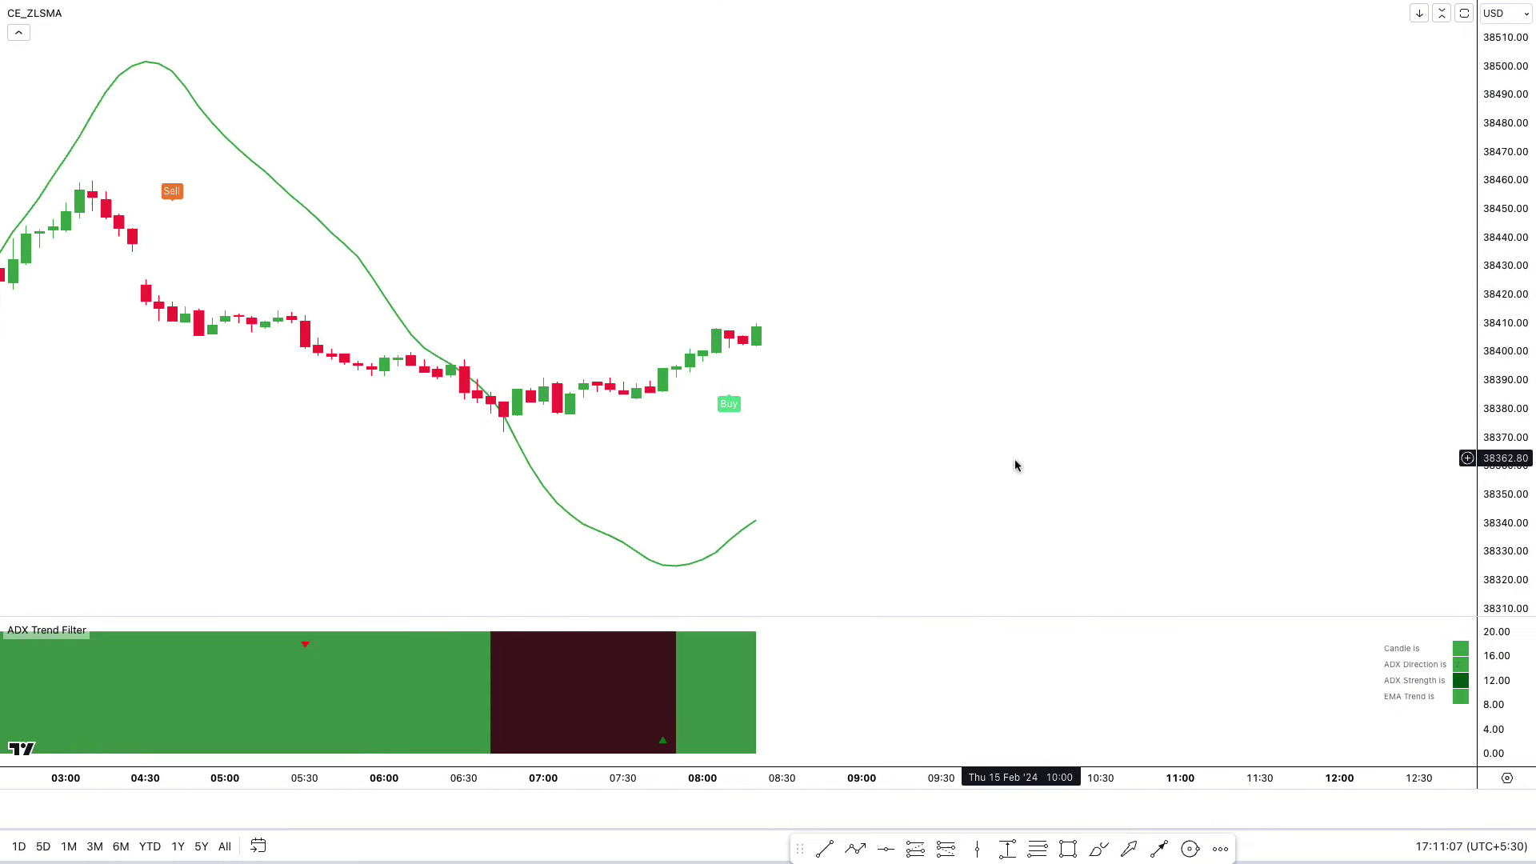
scroll(1014, 460, "up", 1)
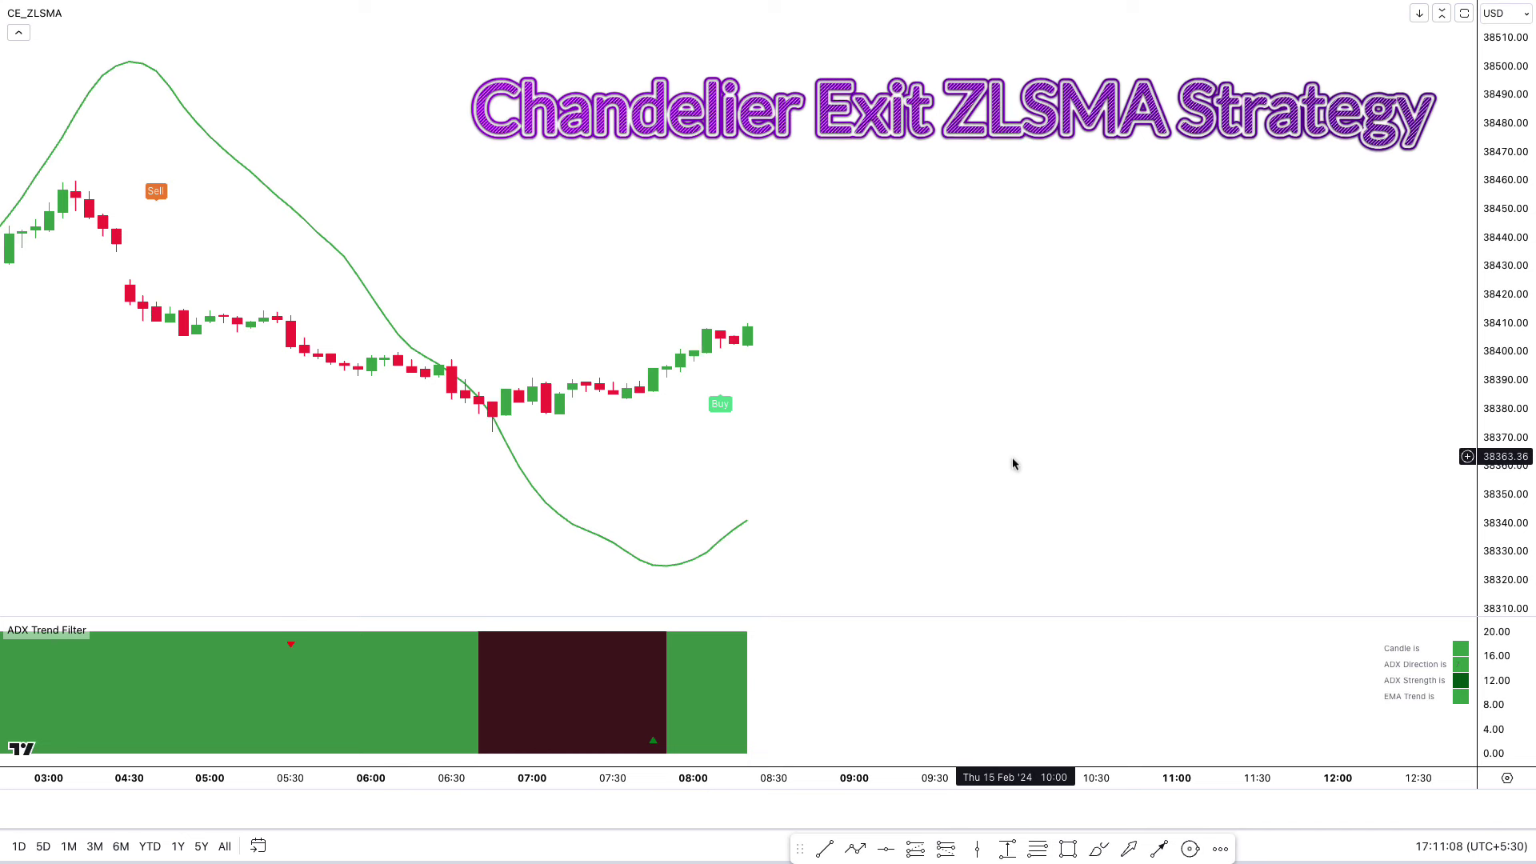
Step: Place a long position on the 15 Feb Buy candle with stop at 38376 and 1.5 risk/reward
left_click(714, 410)
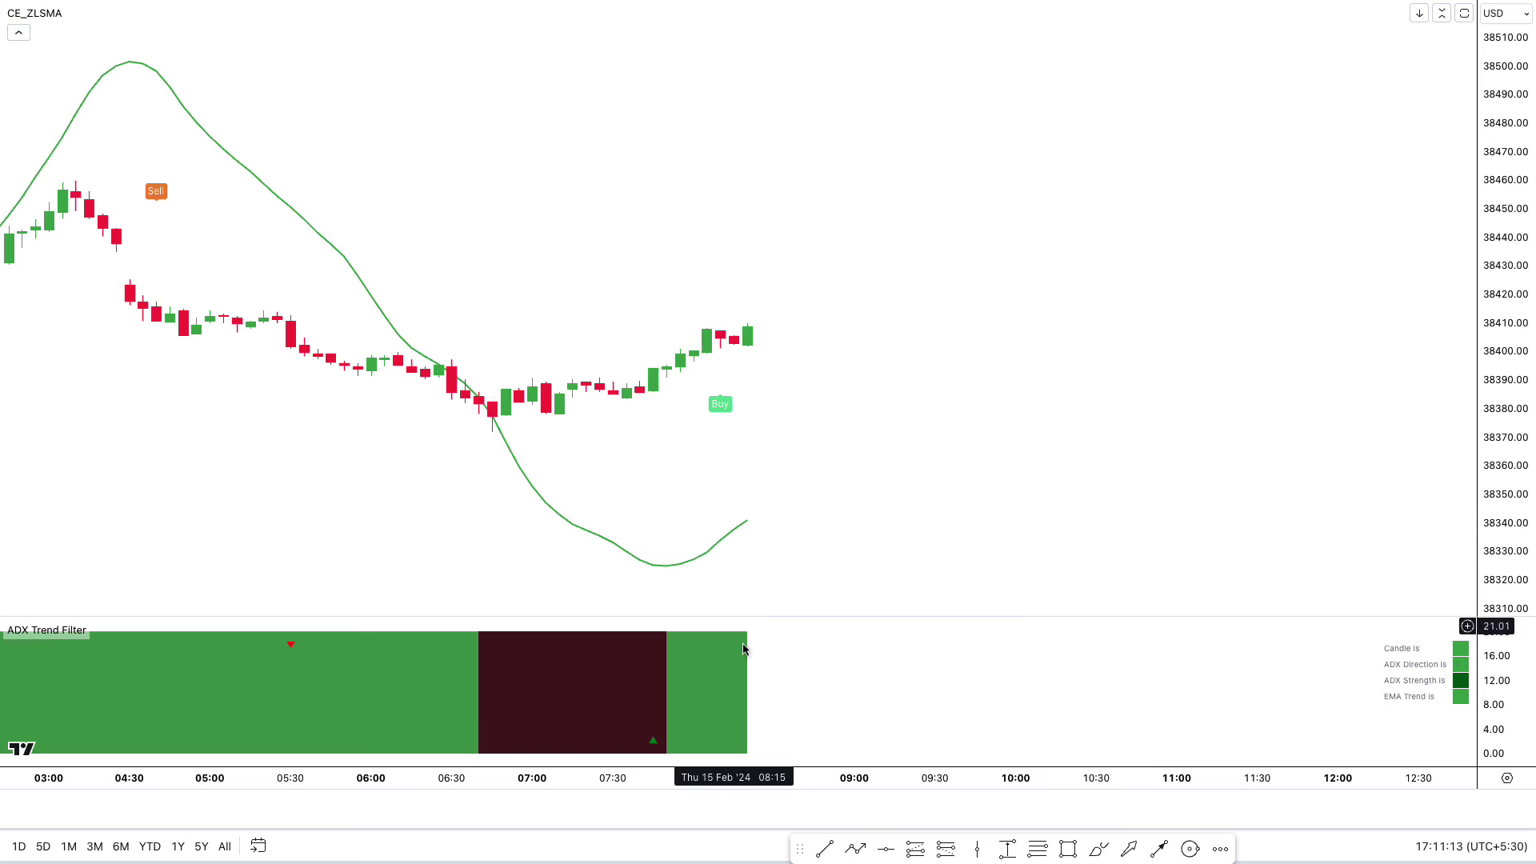
left_click(749, 336)
left_click_drag(748, 381, 728, 422)
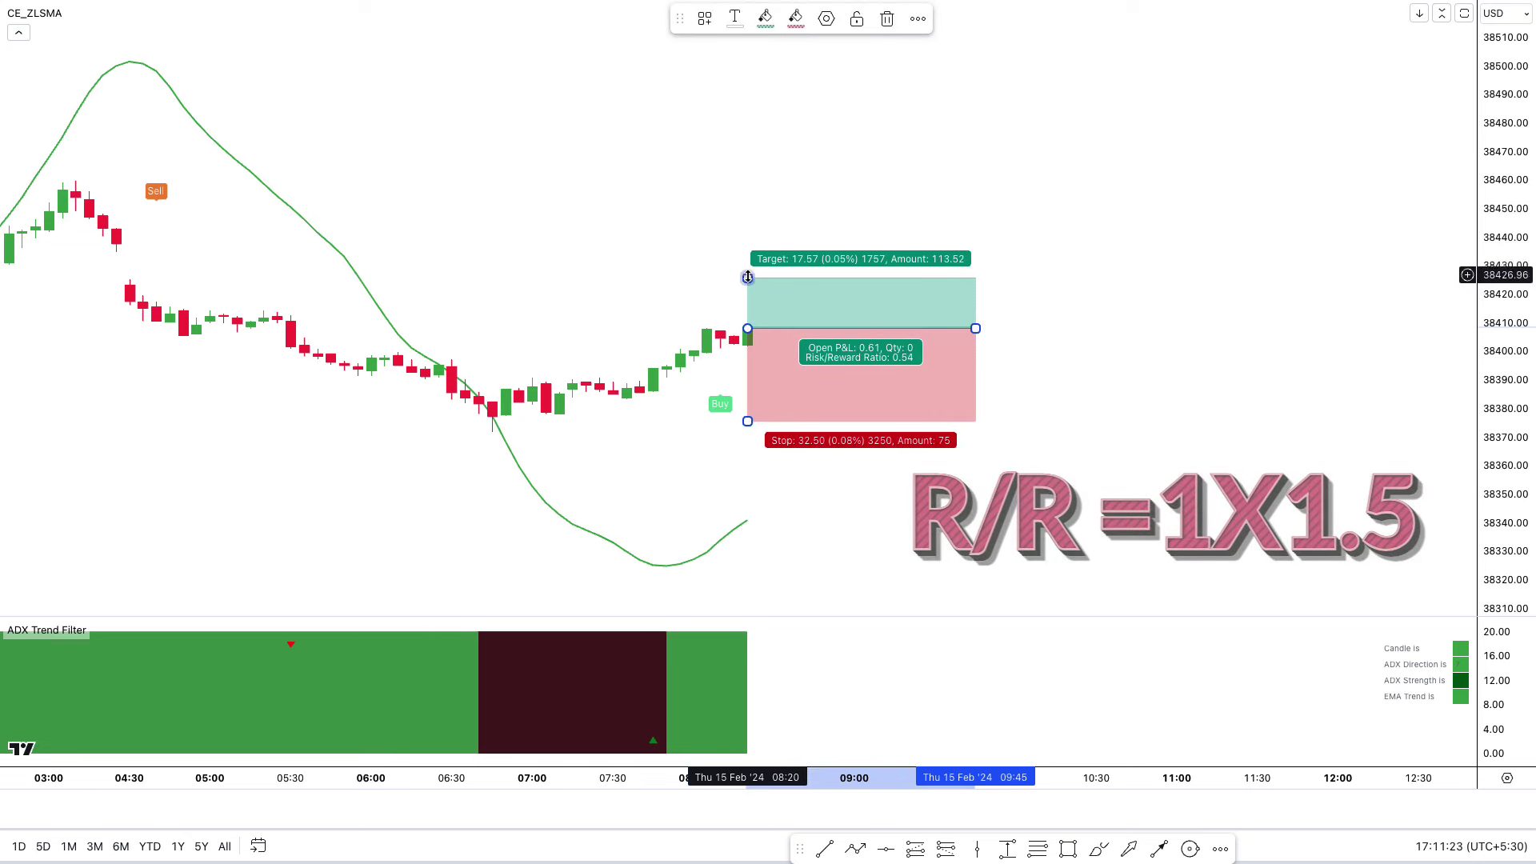
left_click_drag(748, 277, 737, 190)
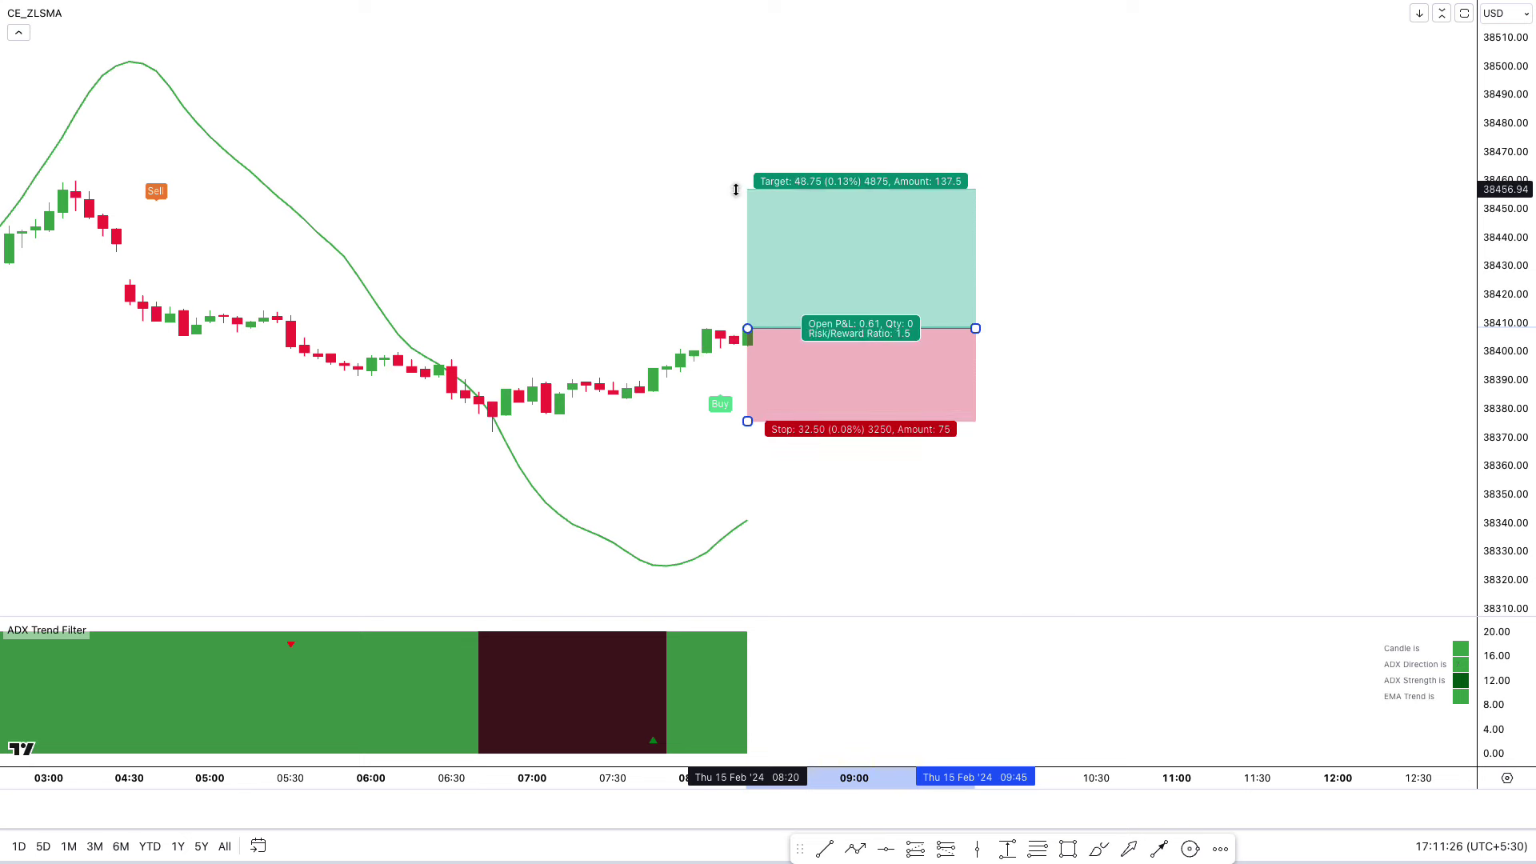
left_click(589, 287)
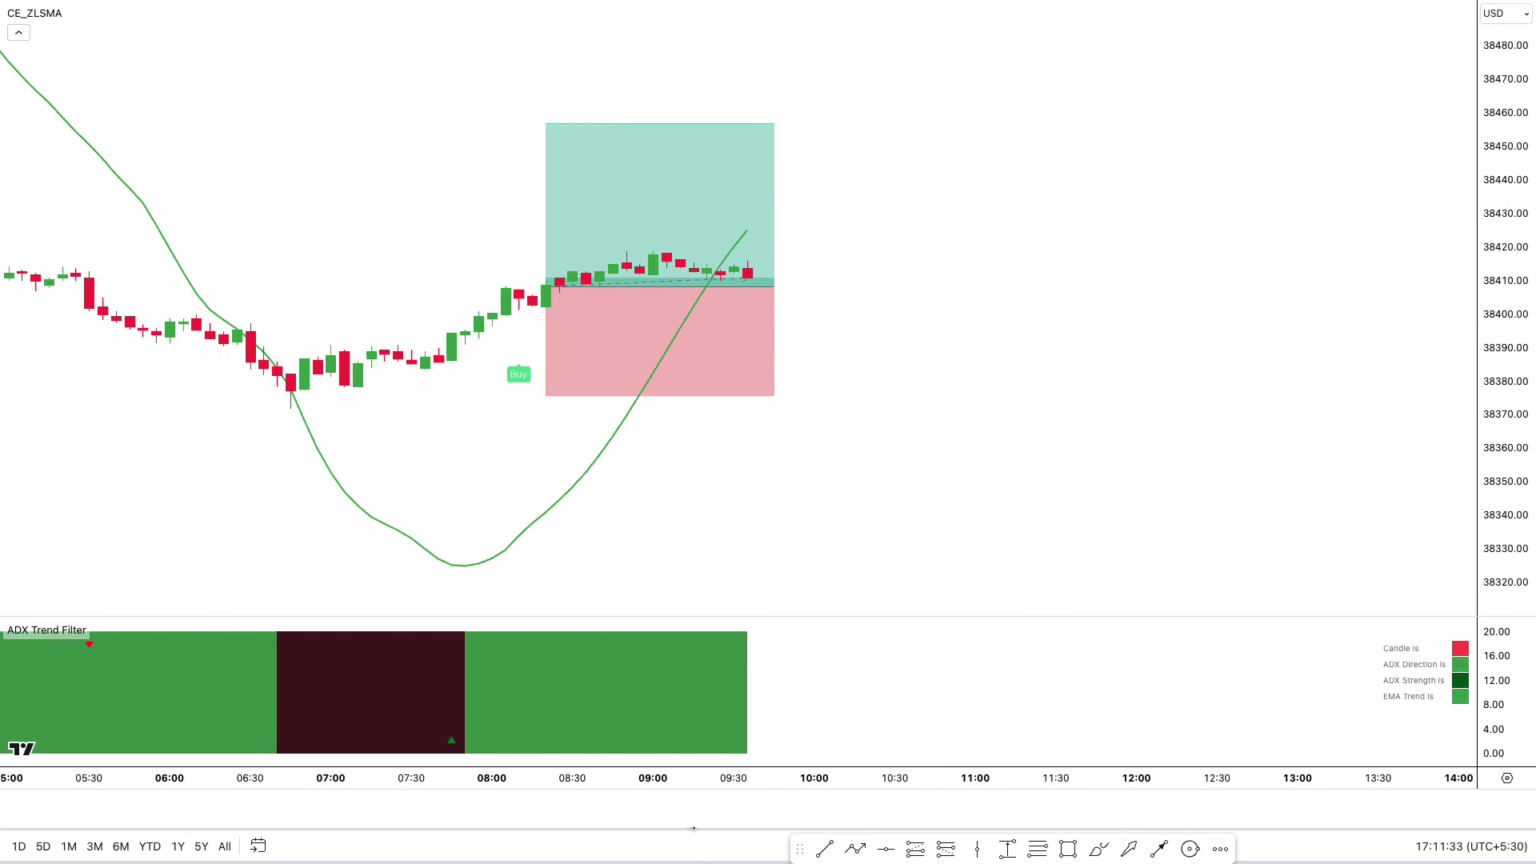
Step: Widen the long box to show the target hit, then pan to the 25 Oct Sell signal
left_click_drag(720, 248, 1228, 320)
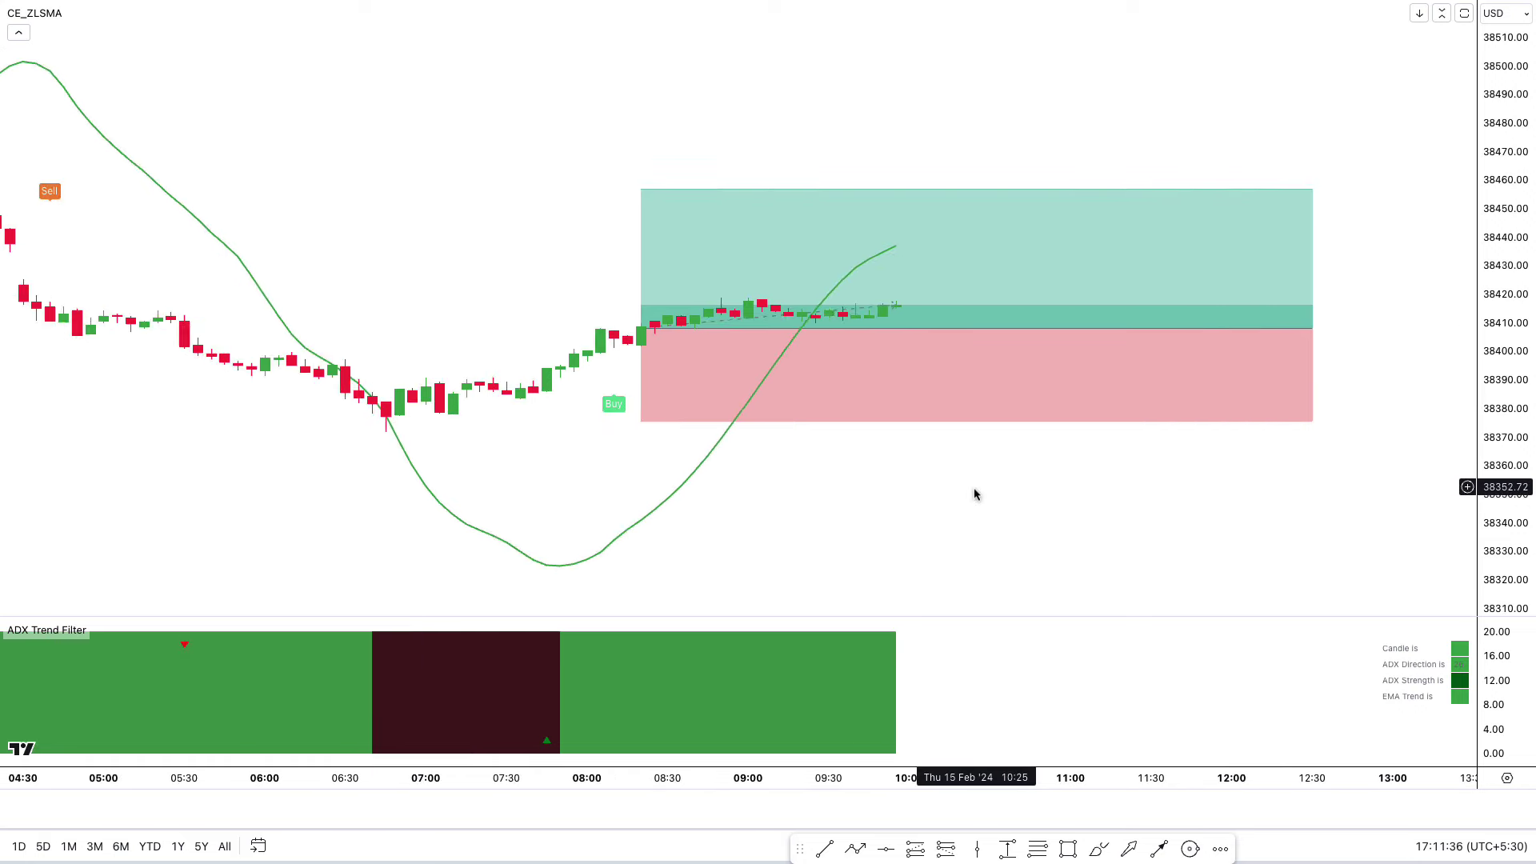
left_click_drag(975, 495, 895, 480)
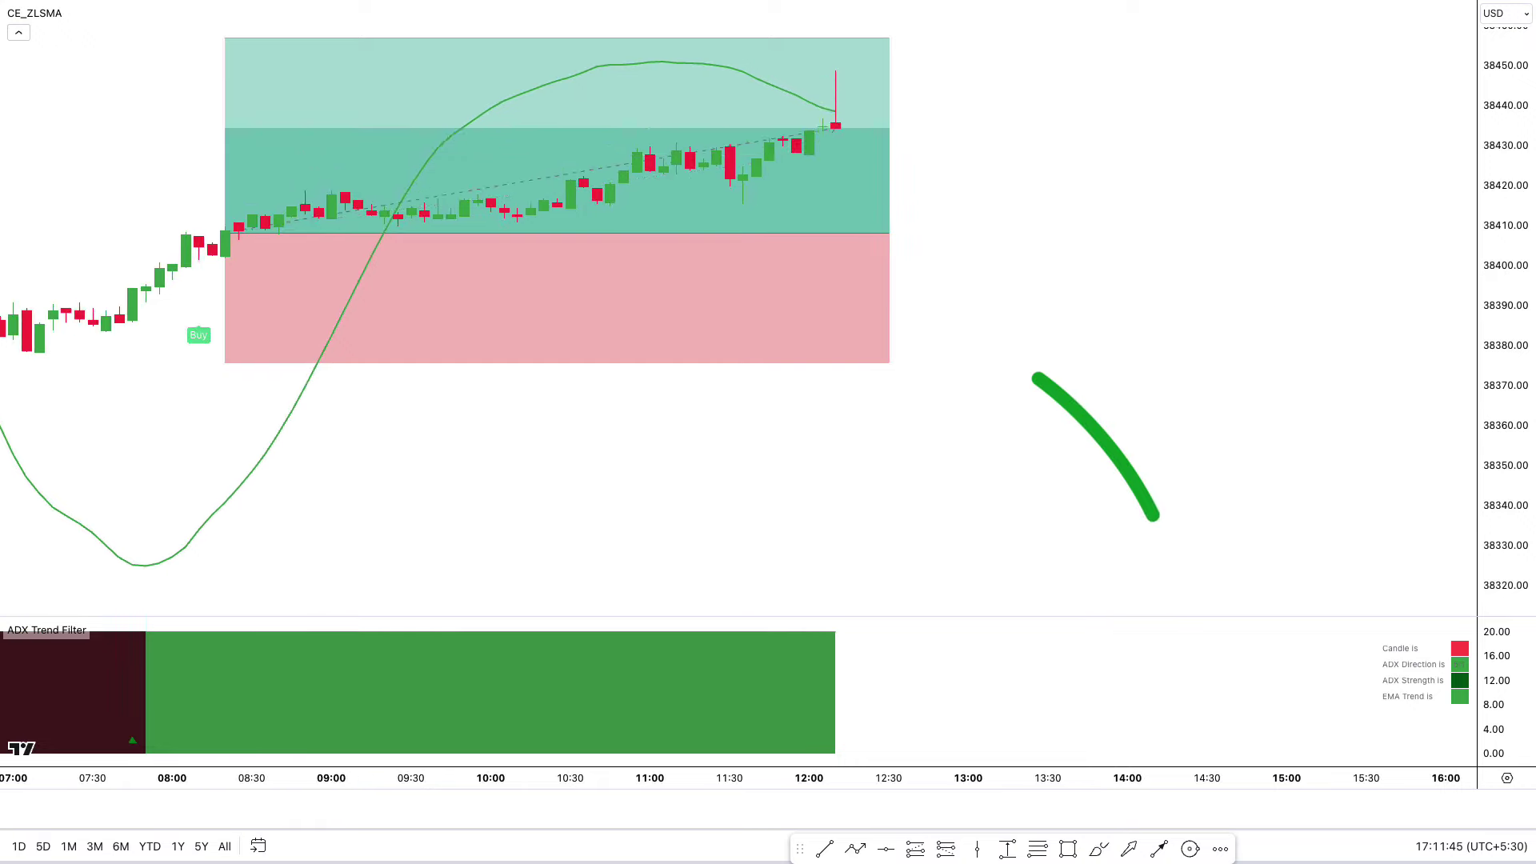
left_click_drag(917, 521, 1217, 491)
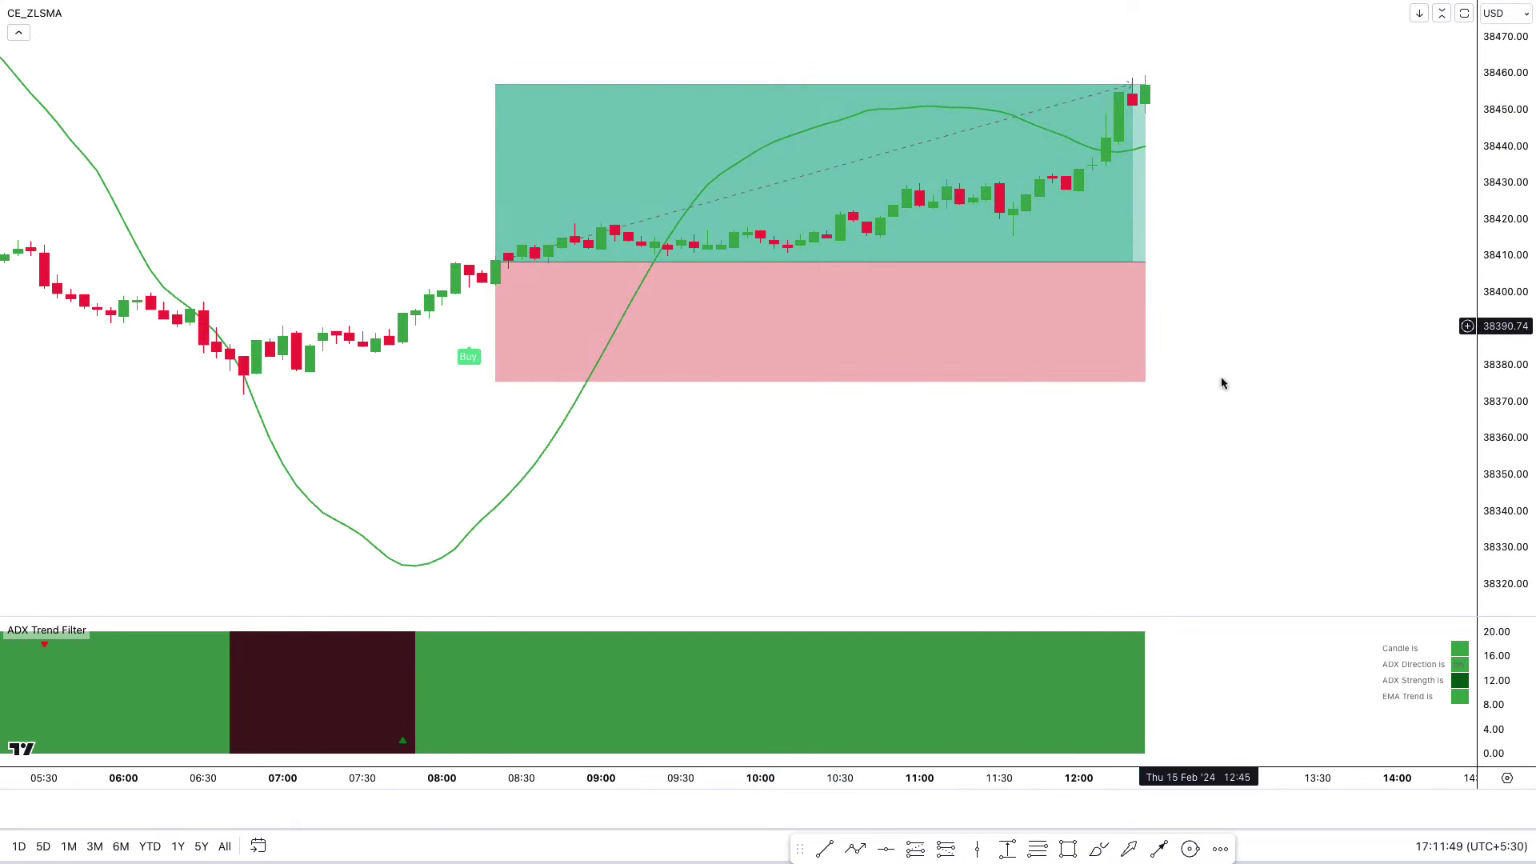
left_click_drag(1222, 383, 1346, 496)
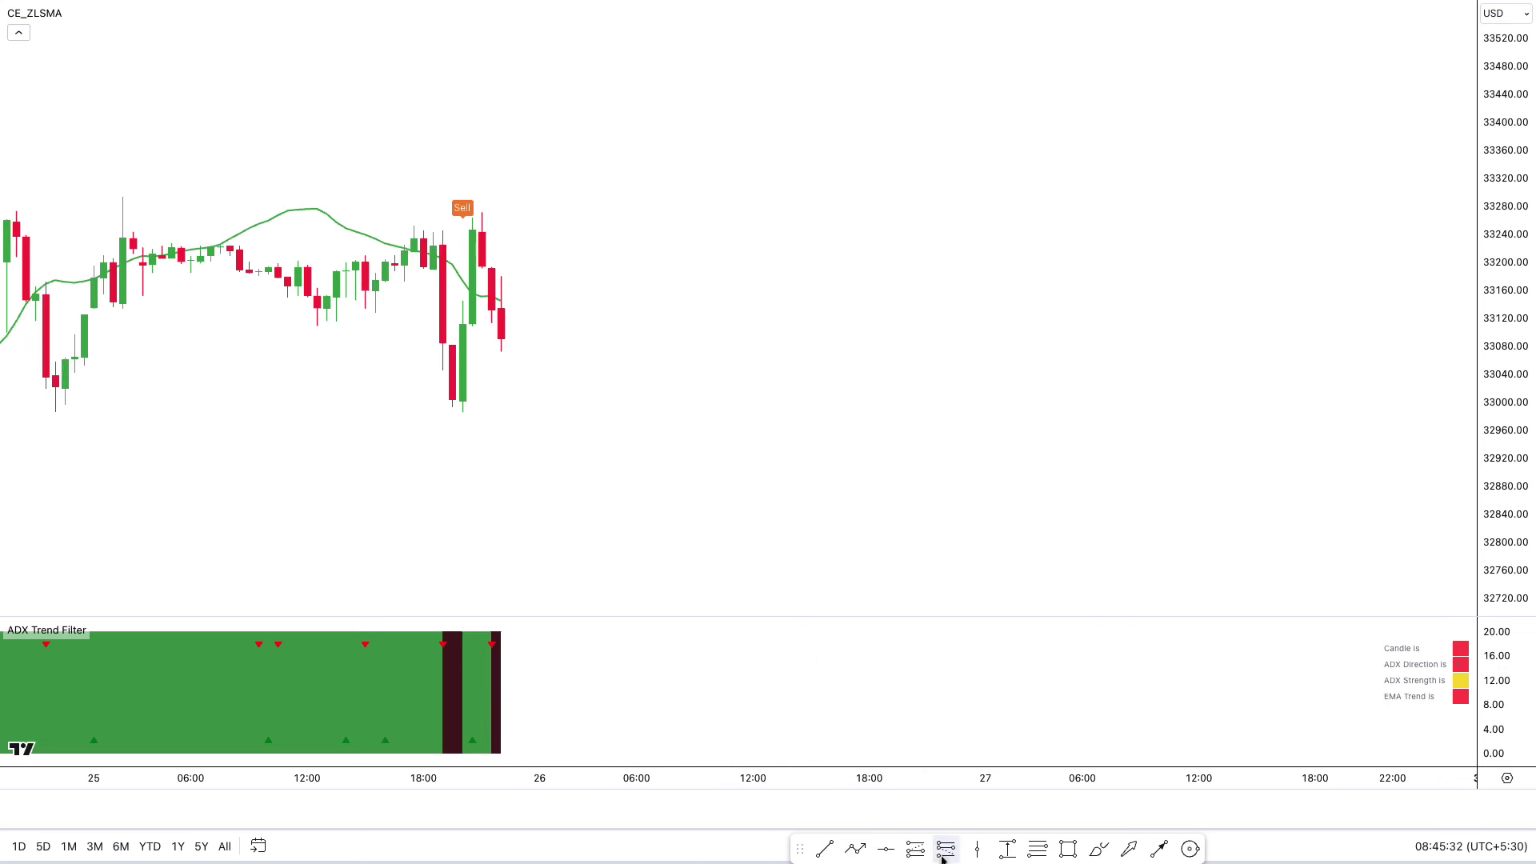
Step: Place a short on the 25 Oct Sell candle with stop near 33243 and a 1:1.5 target
left_click(505, 344)
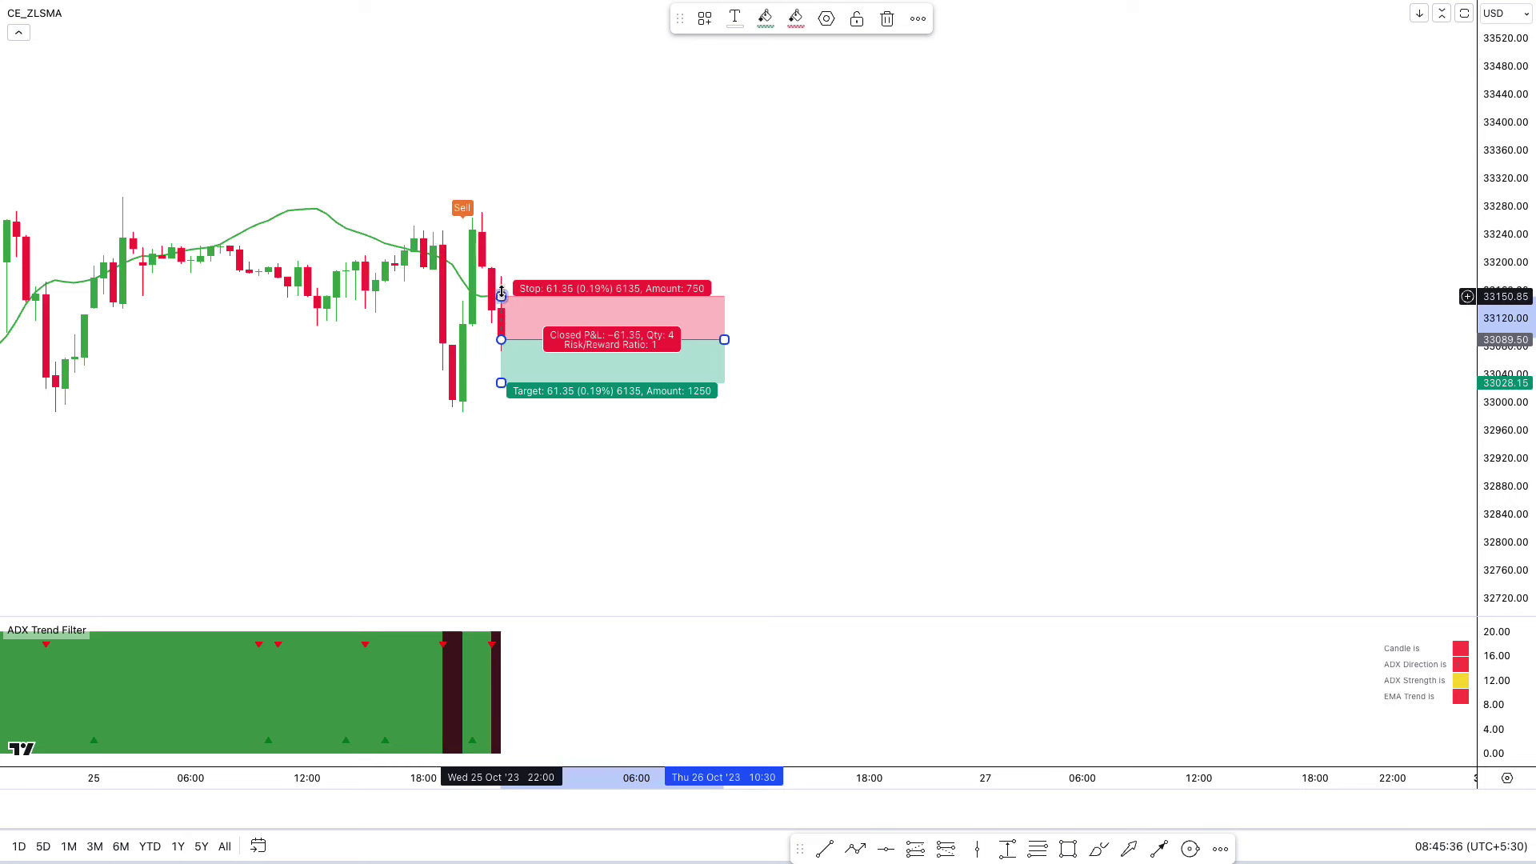
left_click_drag(501, 294, 497, 231)
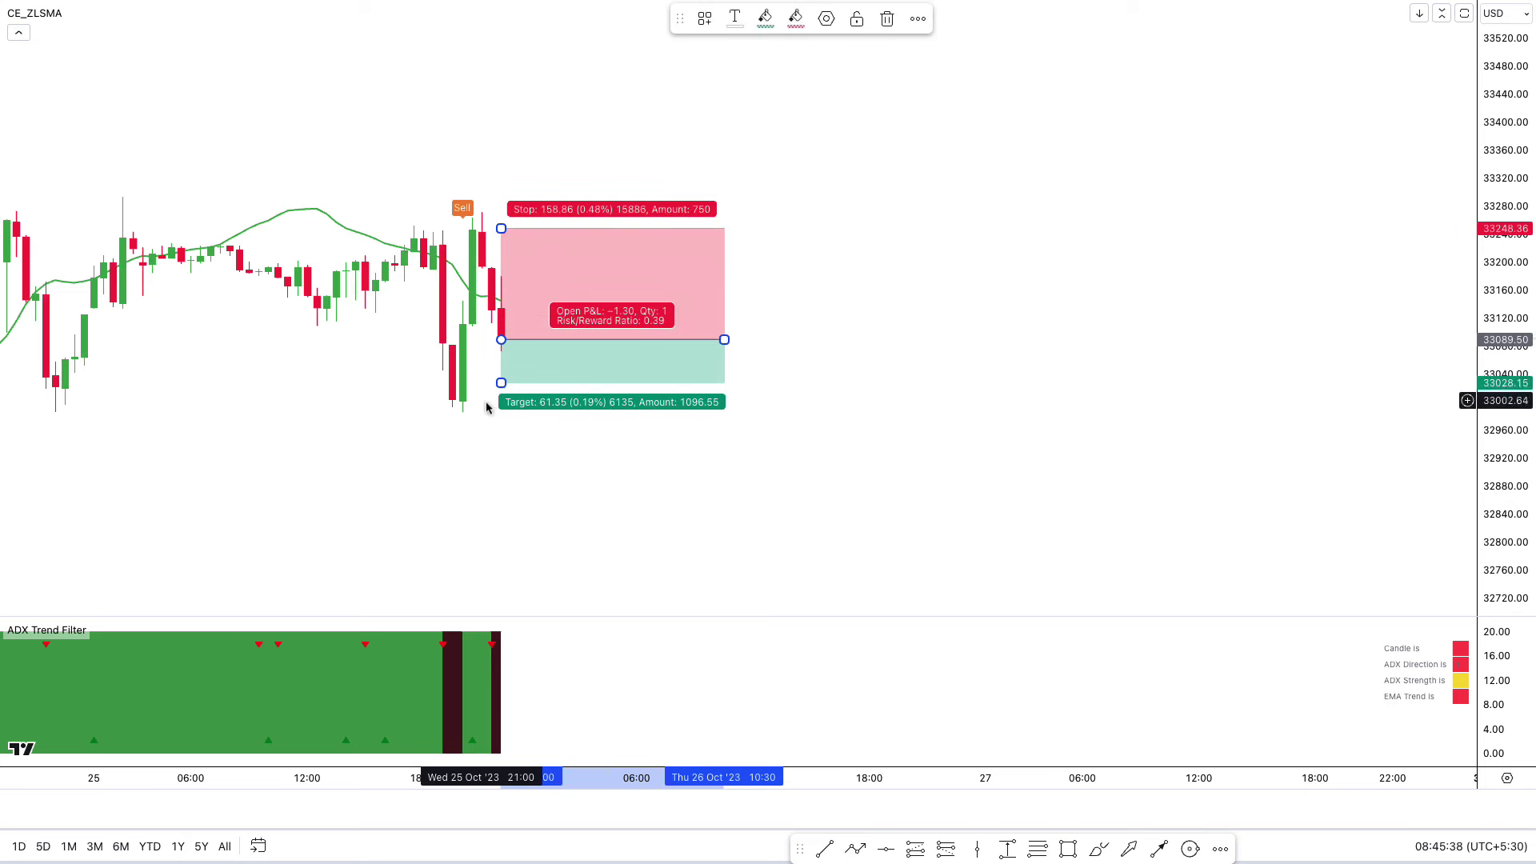
left_click_drag(501, 382, 494, 507)
left_click(1084, 343)
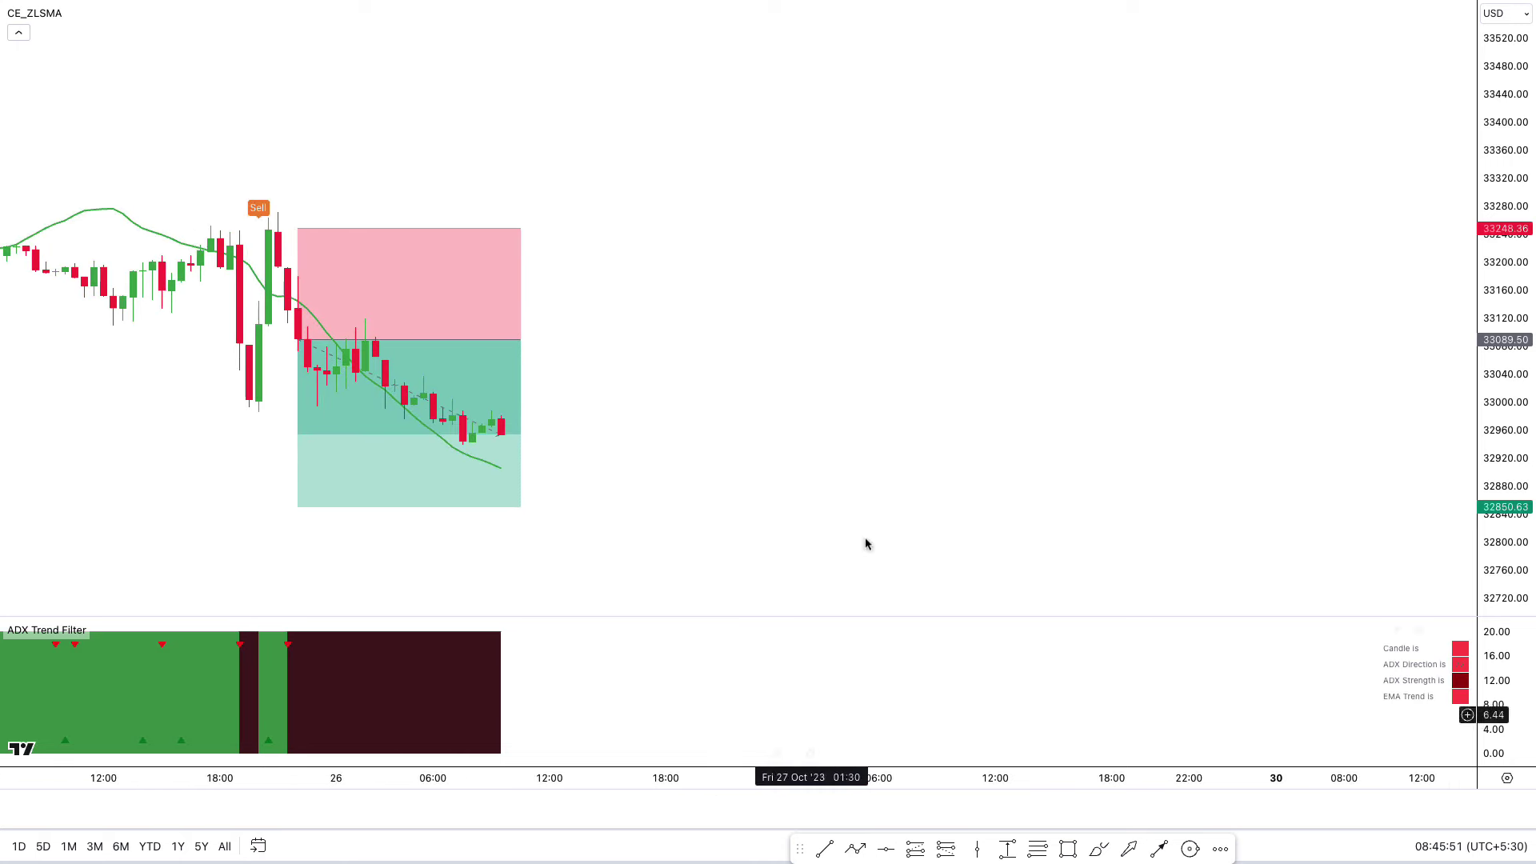
Step: Fit the short box to the target-hit candle, then bring the 18 Oct Sell into view
left_click_drag(528, 349, 769, 357)
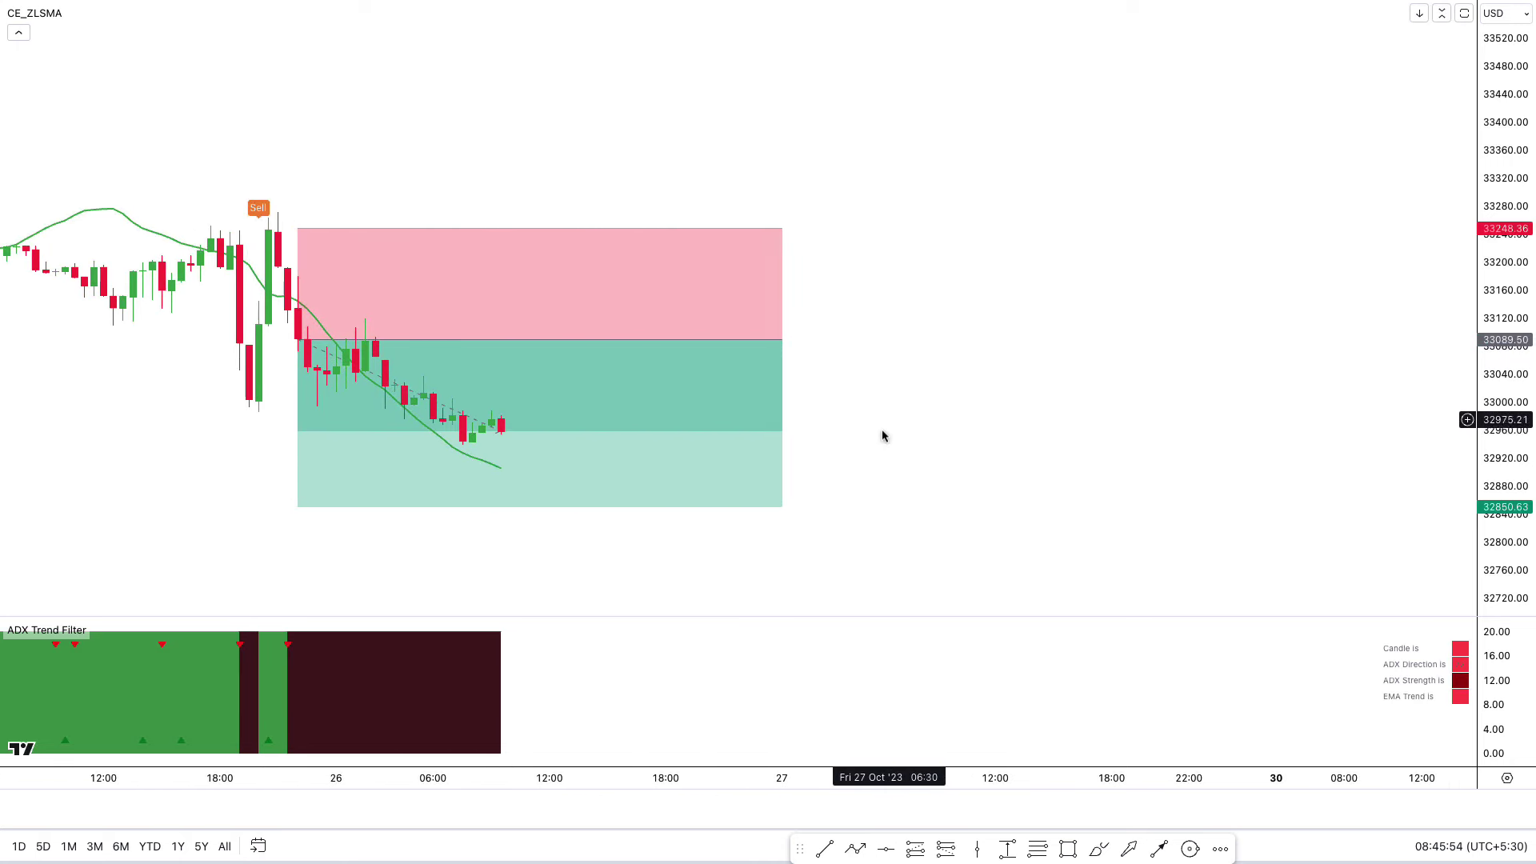
left_click_drag(881, 436, 1152, 429)
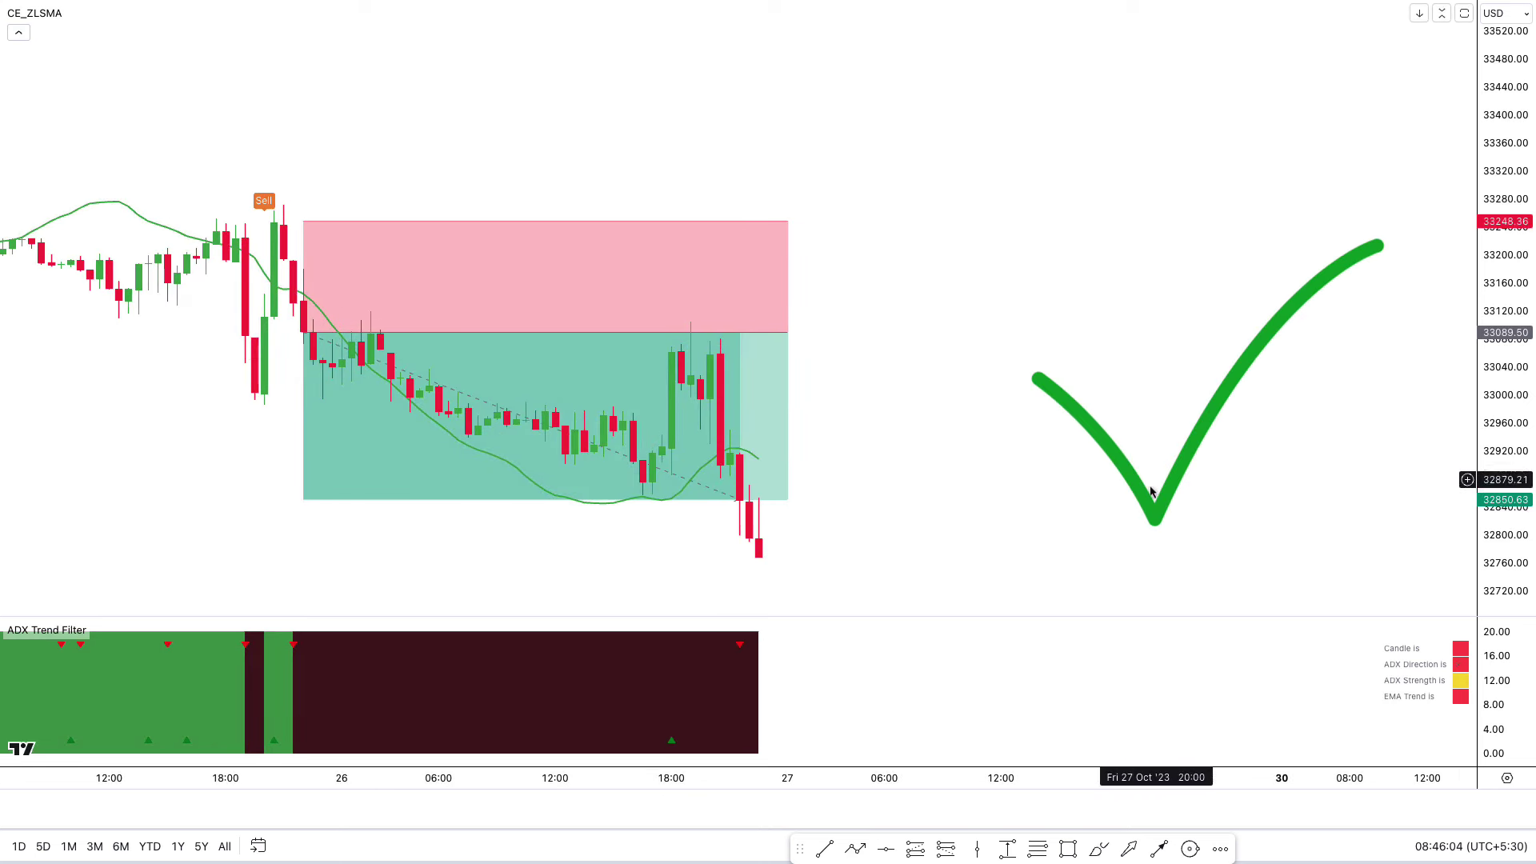
left_click(788, 333)
left_click_drag(788, 333, 746, 335)
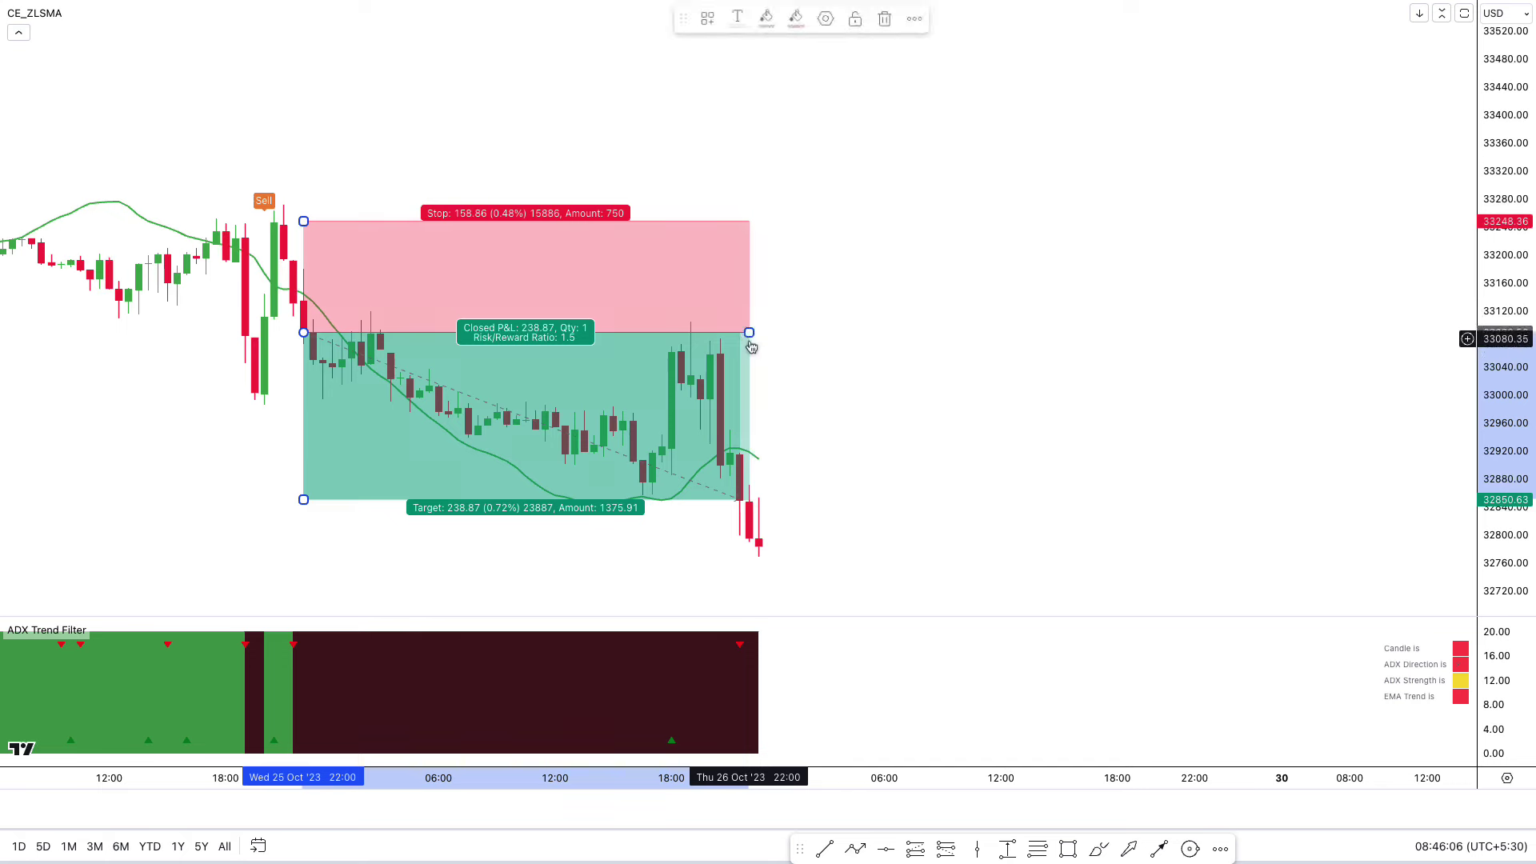
left_click(851, 413)
left_click_drag(854, 419, 1363, 435)
scroll(1210, 420, "up", 2)
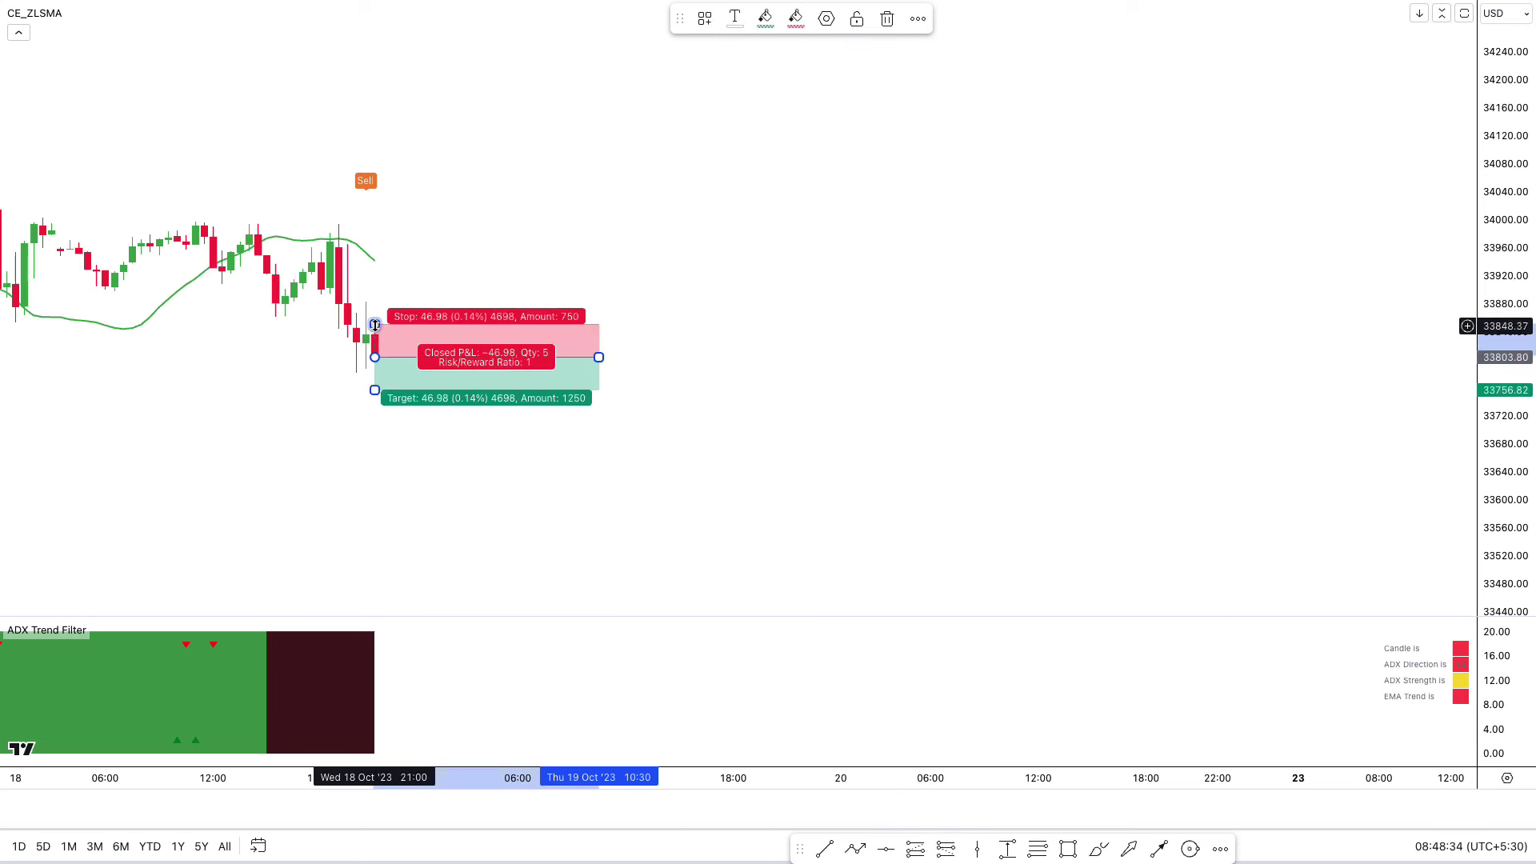
Step: Set the 18 Oct short's stop to 164.57 and target to 246.87 for 1:1.5
left_click_drag(375, 325, 371, 269)
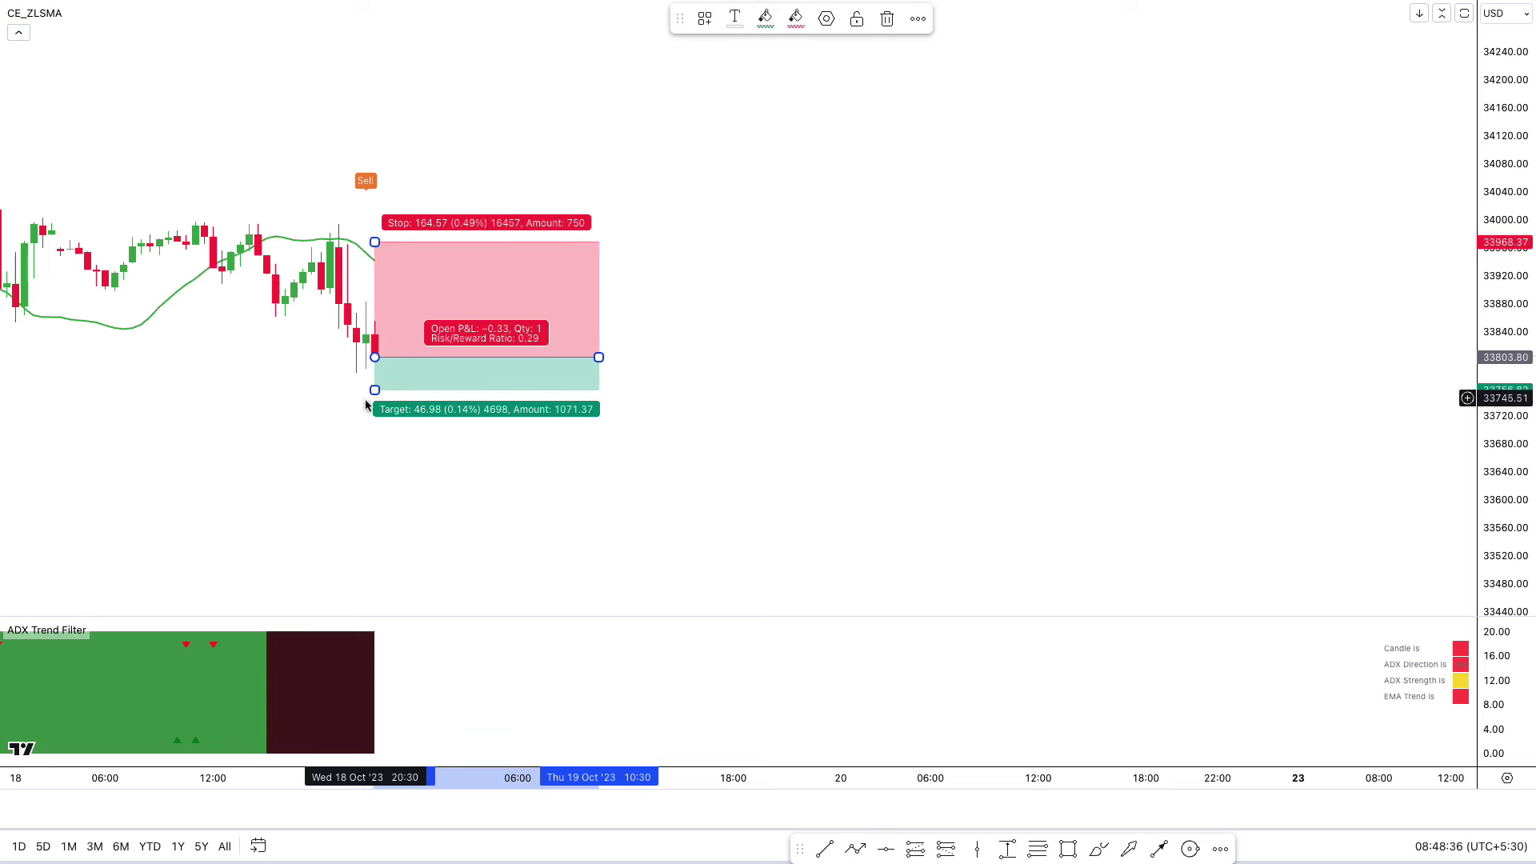
left_click_drag(375, 390, 373, 529)
left_click(784, 494)
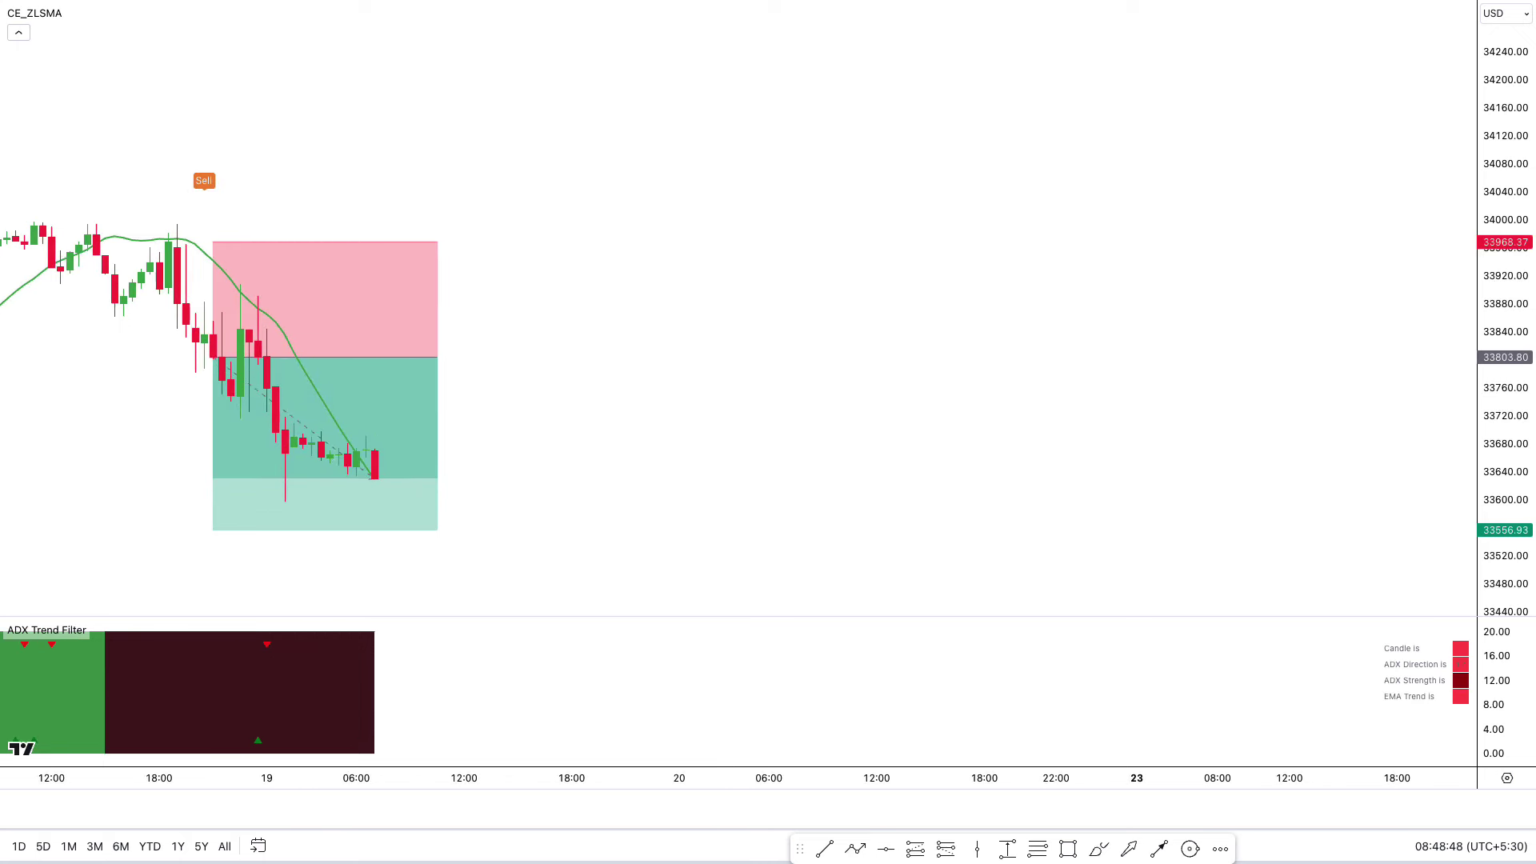
Step: Resize the short box to end at the target-hit candle, then pan to earlier candles
left_click_drag(638, 554, 752, 546)
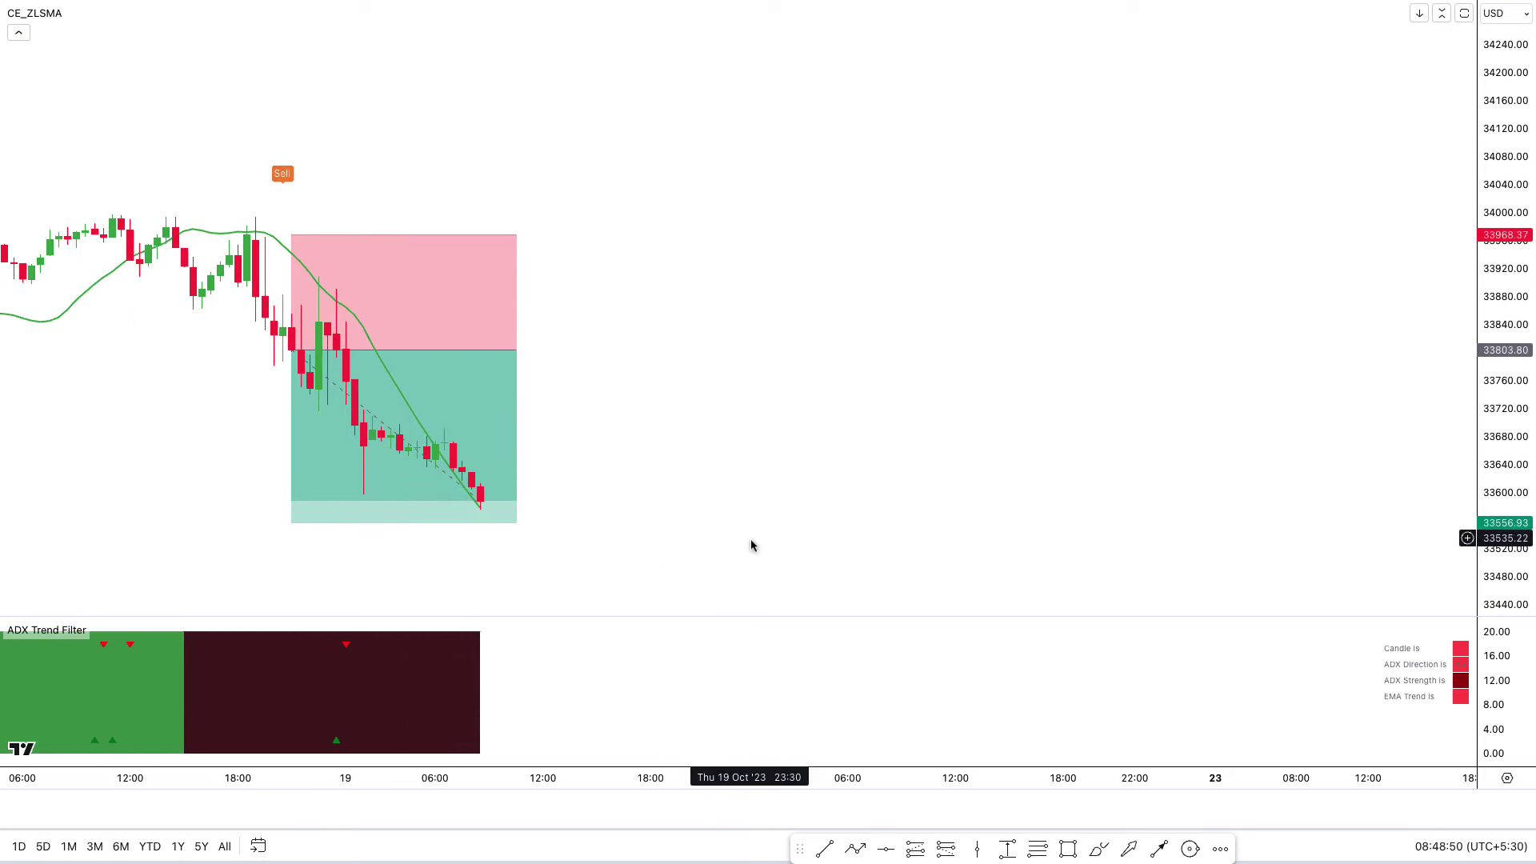
left_click_drag(518, 351, 667, 350)
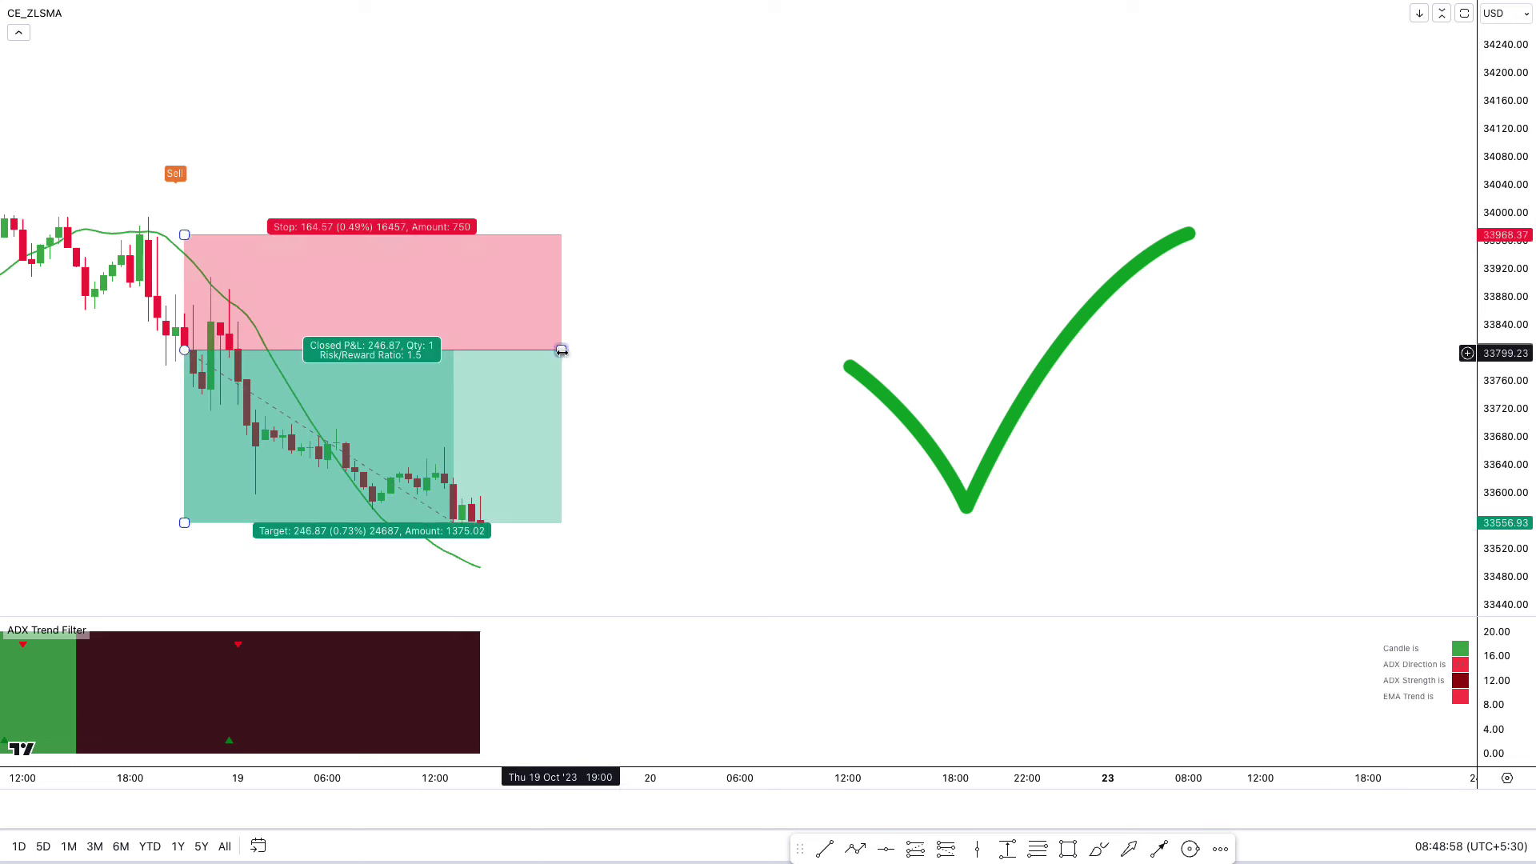
left_click_drag(562, 350, 480, 360)
left_click(558, 392)
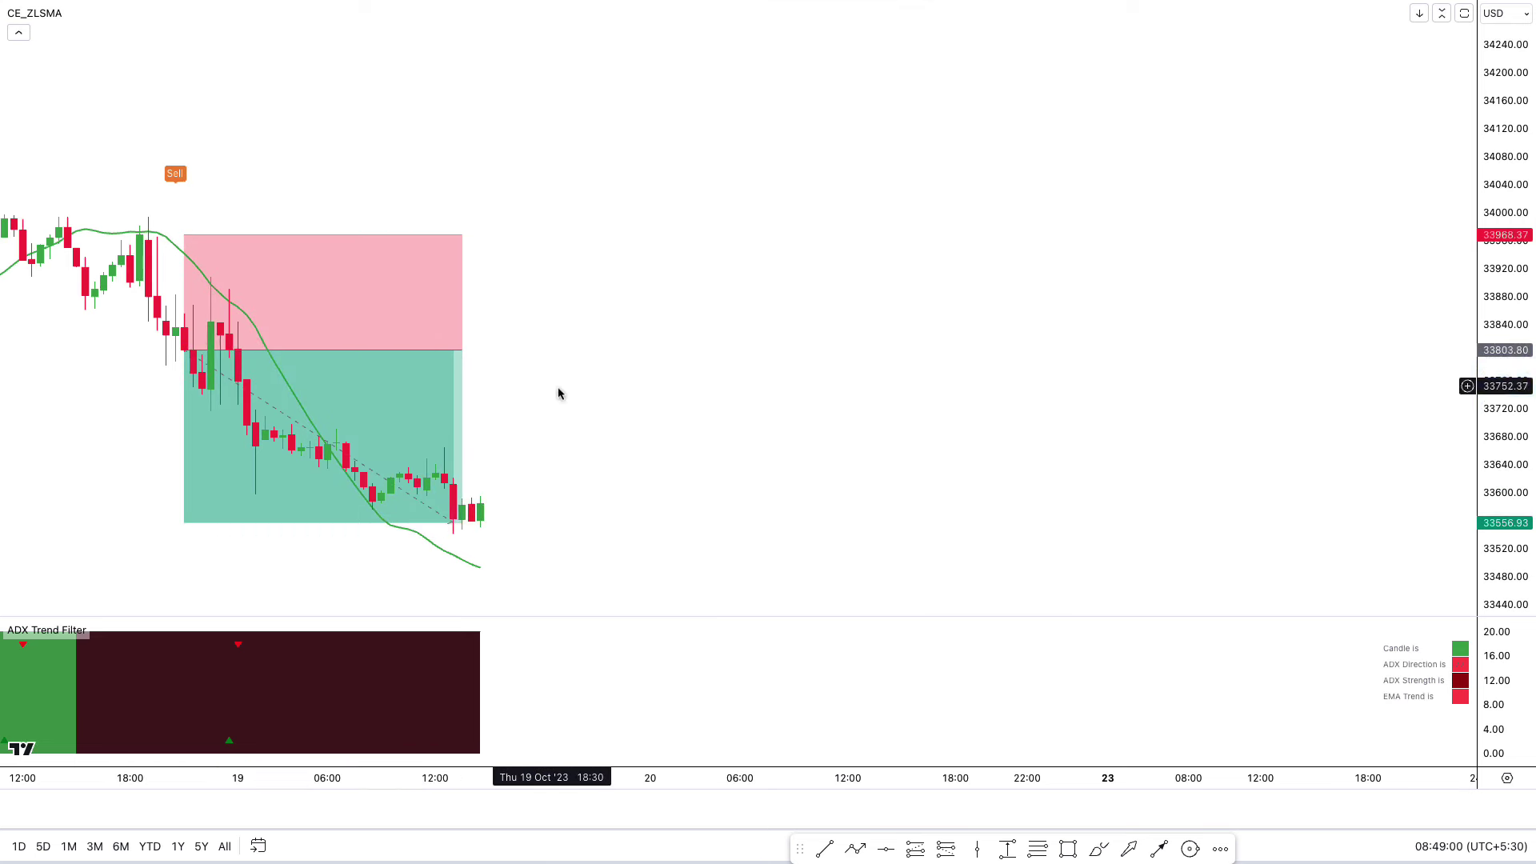
left_click_drag(666, 442, 952, 432)
scroll(937, 432, "up", 2)
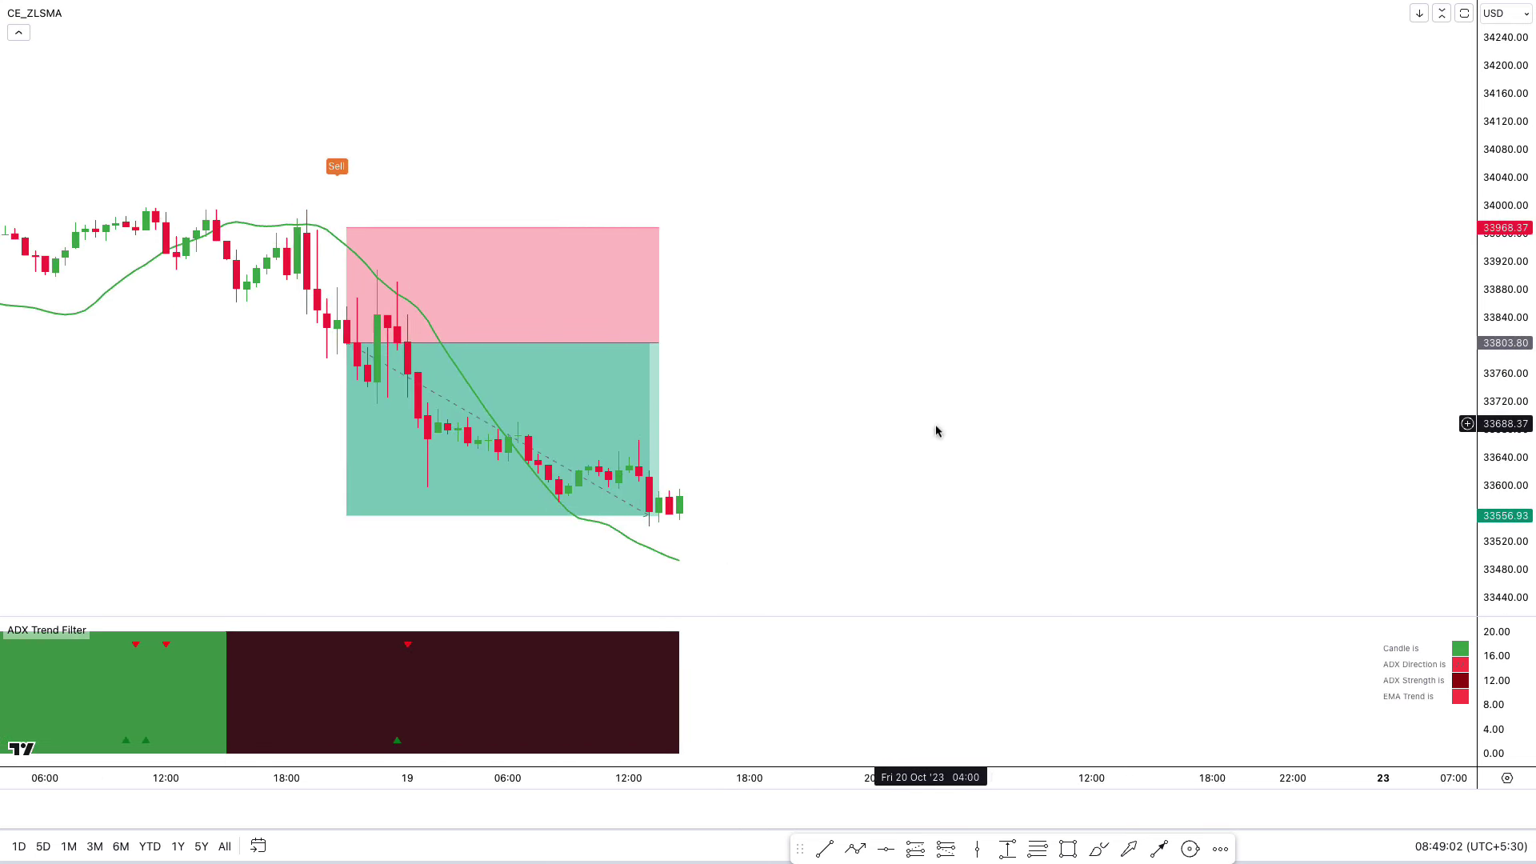